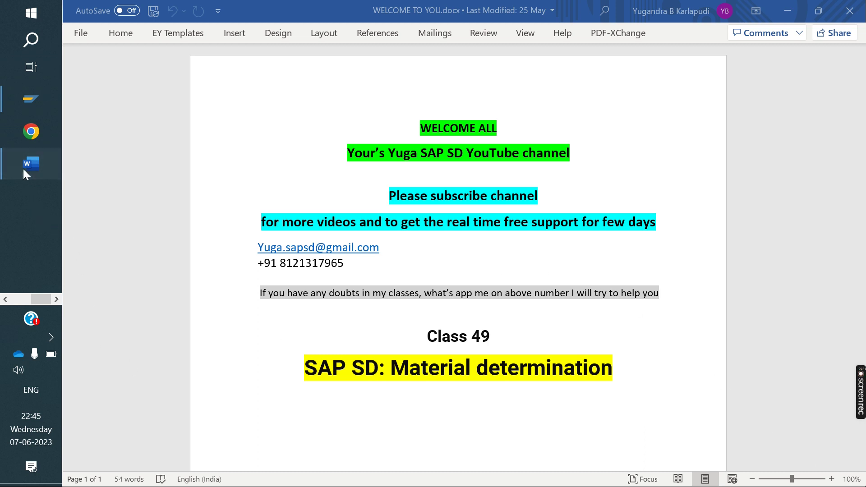
# Step: Read the Material determination document's definition, its reasons for substitution and the two types of material determination
pyautogui.moveTo(23, 169)
pyautogui.click(152, 225)
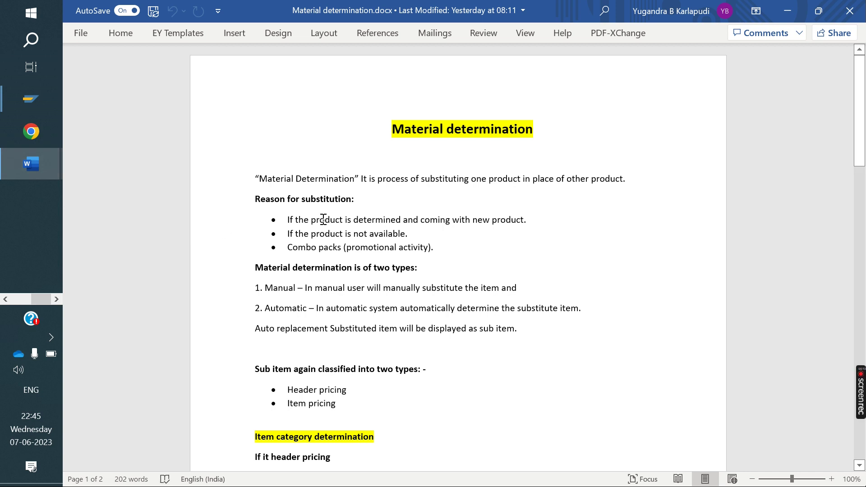
pyautogui.moveTo(362, 179); pyautogui.dragTo(619, 183)
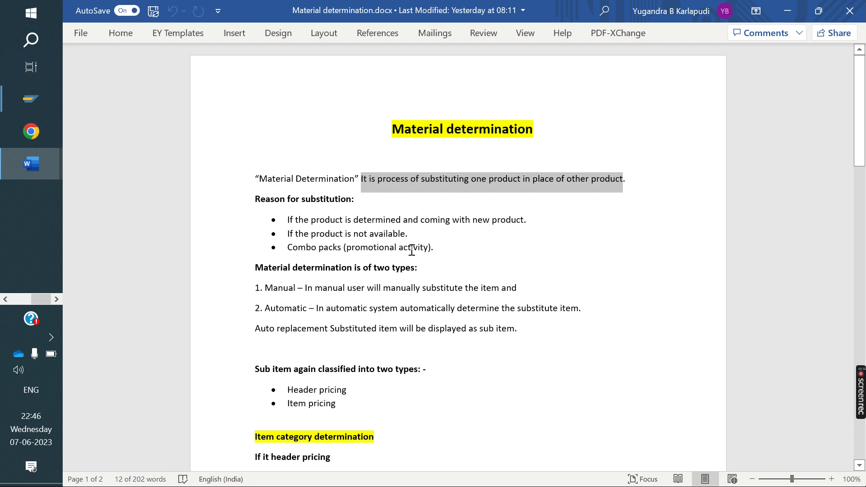
pyautogui.moveTo(429, 249); pyautogui.dragTo(282, 221)
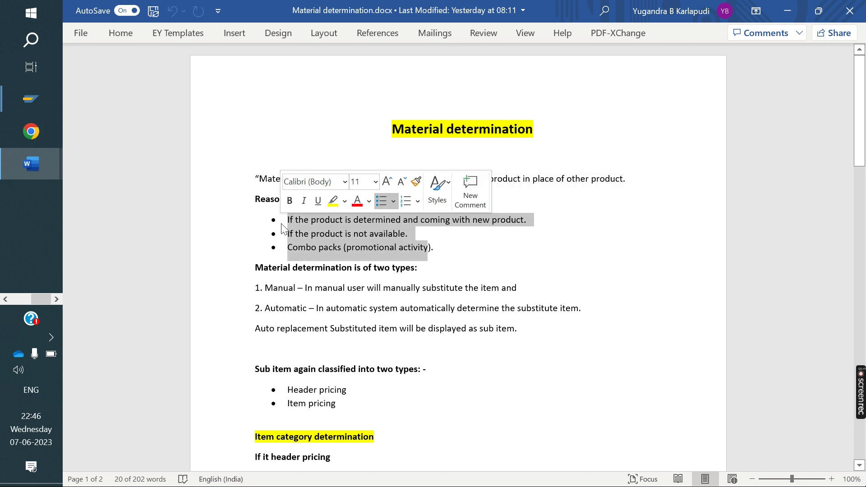
pyautogui.click(443, 248)
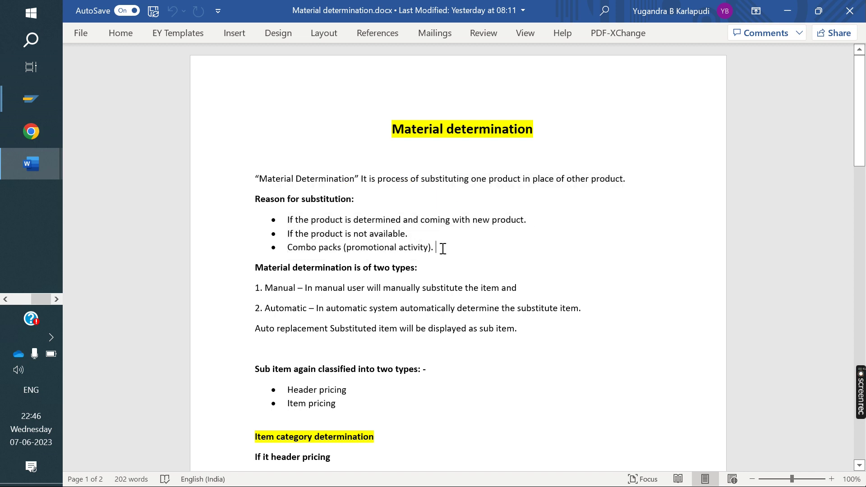
pyautogui.moveTo(443, 248); pyautogui.dragTo(287, 219)
pyautogui.click(400, 220)
pyautogui.moveTo(288, 233); pyautogui.dragTo(397, 238)
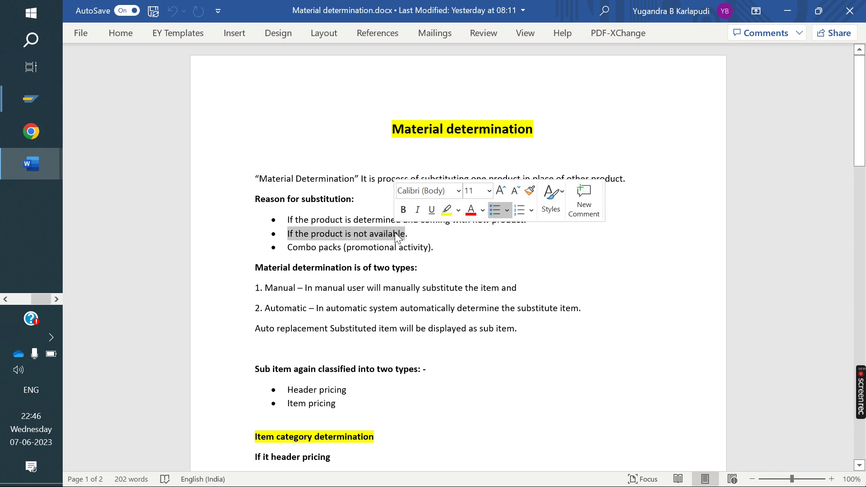
pyautogui.moveTo(304, 248); pyautogui.dragTo(336, 251)
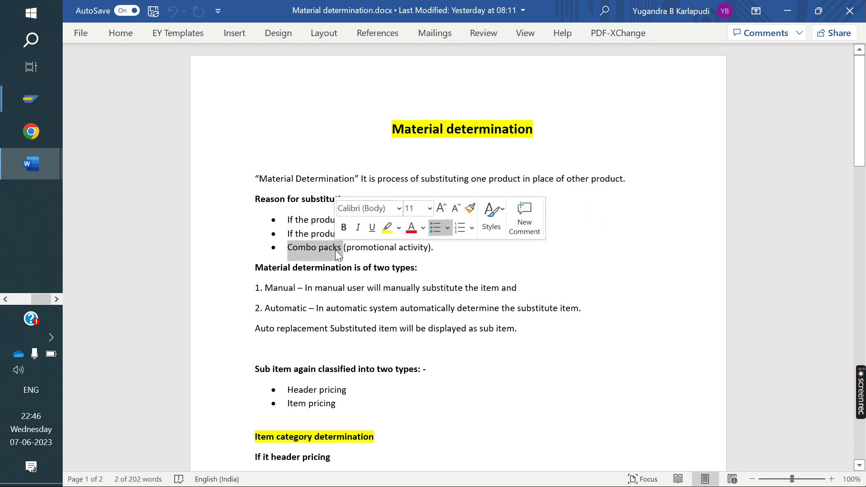
pyautogui.click(421, 258)
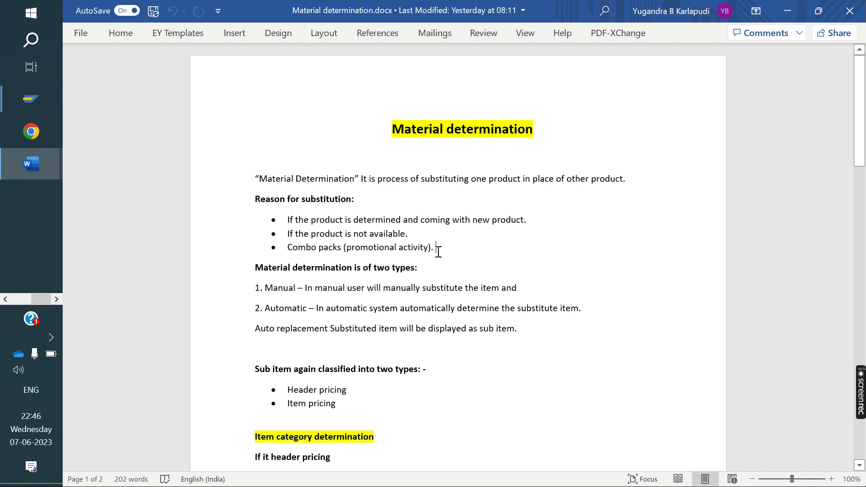
pyautogui.moveTo(412, 234); pyautogui.dragTo(288, 241)
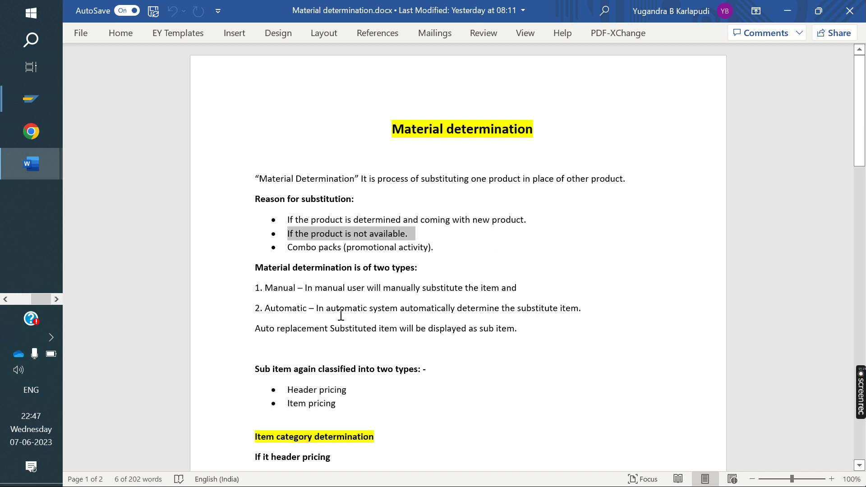
pyautogui.scroll(-1, 343, 311)
pyautogui.scroll(1, 357, 307)
# Step: Switch to SAP and open the SAP Reference IMG through transaction SPRO
pyautogui.moveTo(36, 97)
pyautogui.click(104, 153)
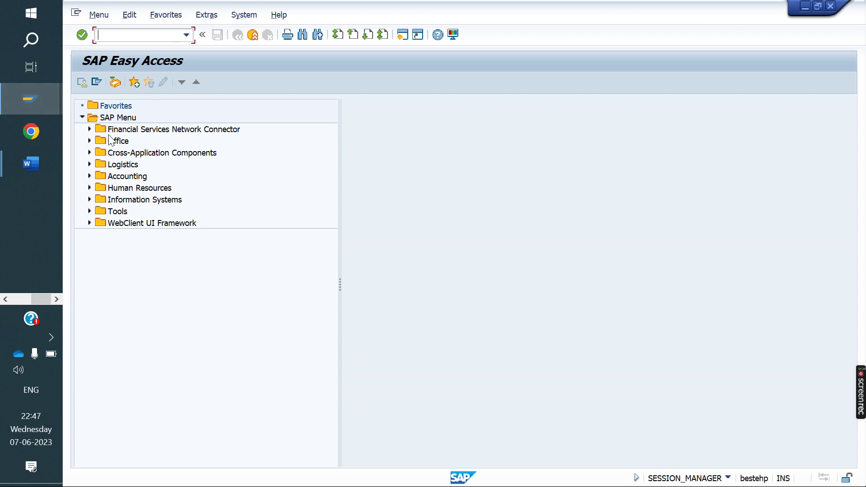
pyautogui.write('SPRO')
pyautogui.press('Return')
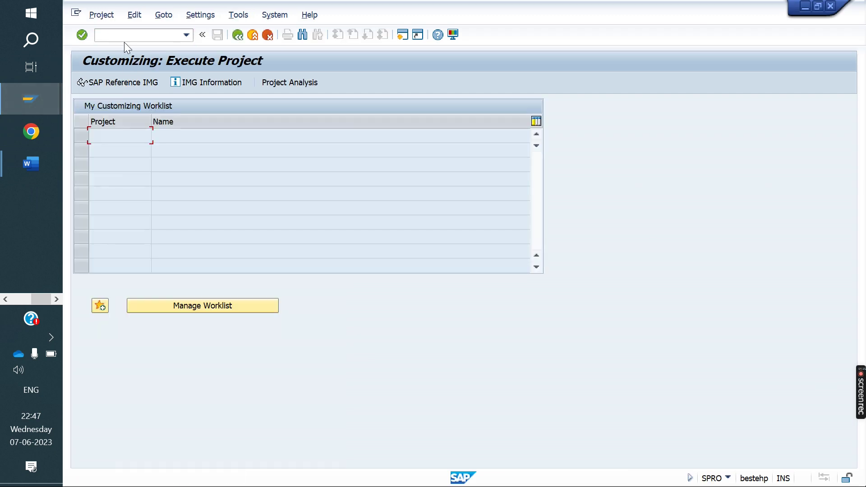
pyautogui.click(122, 78)
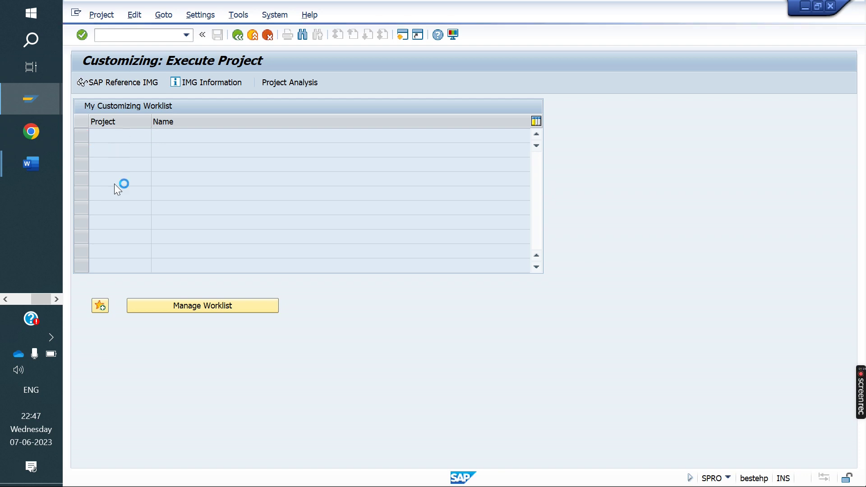
# Step: Under Sales and Distribution, Basic Functions, Material Determination, open the activity Maintain Prerequisites for Material Determination
pyautogui.scroll(-3, 99, 282)
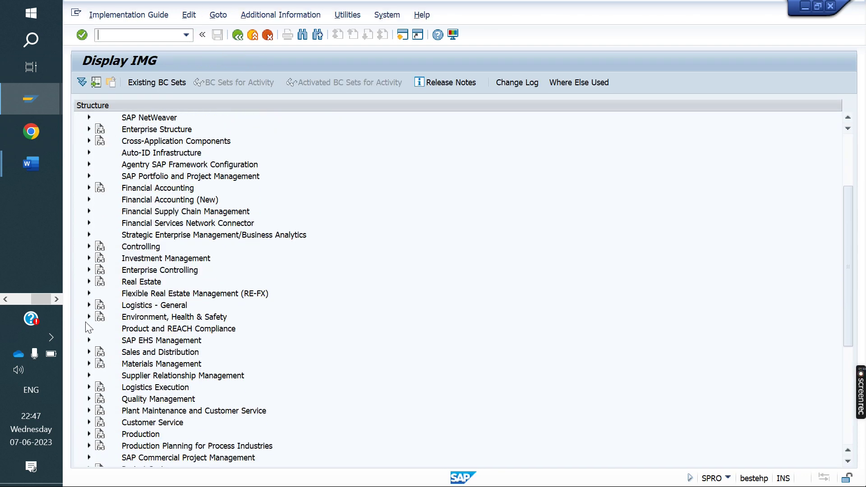
pyautogui.click(88, 352)
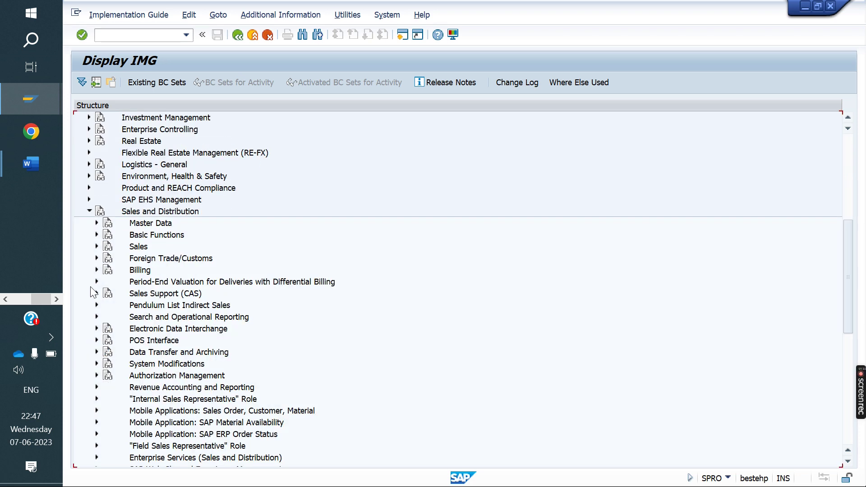
pyautogui.click(97, 235)
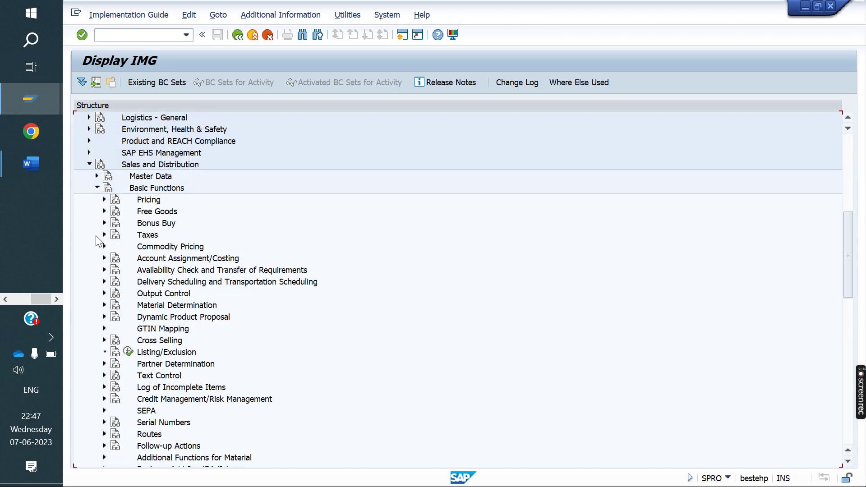
pyautogui.click(104, 305)
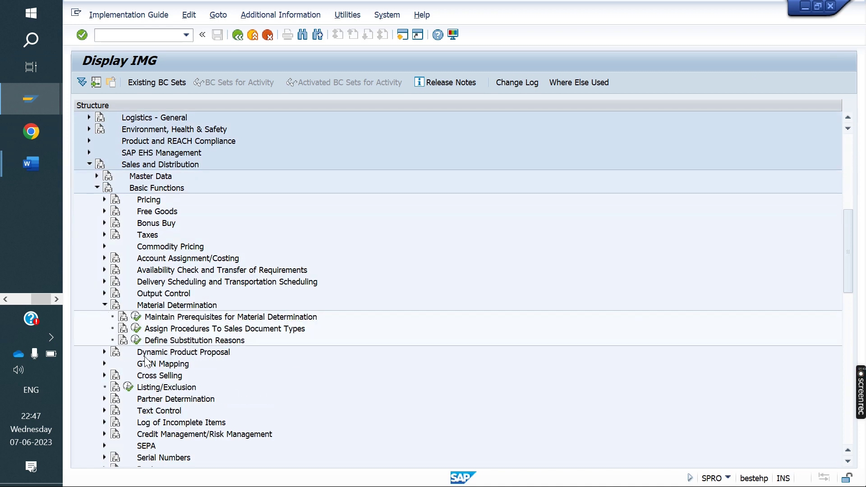
pyautogui.click(136, 317)
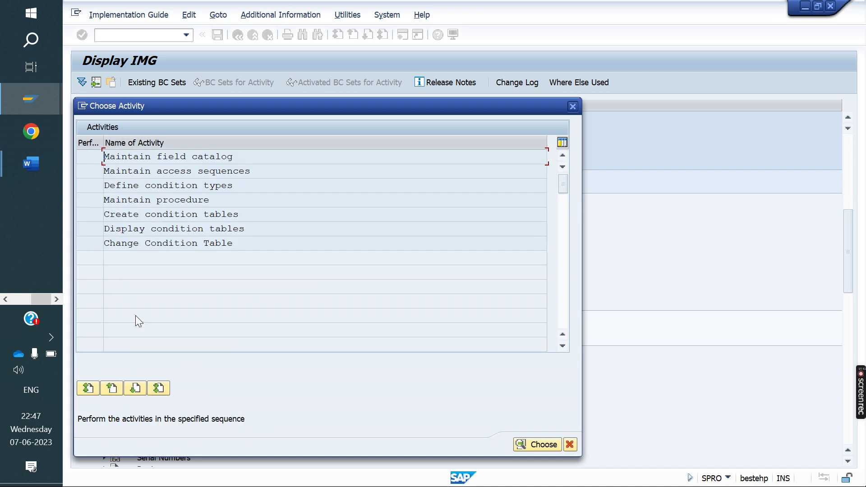
# Step: Start a new material determination condition table and add Sales Organization and Material entered as its fields
pyautogui.doubleClick(197, 214)
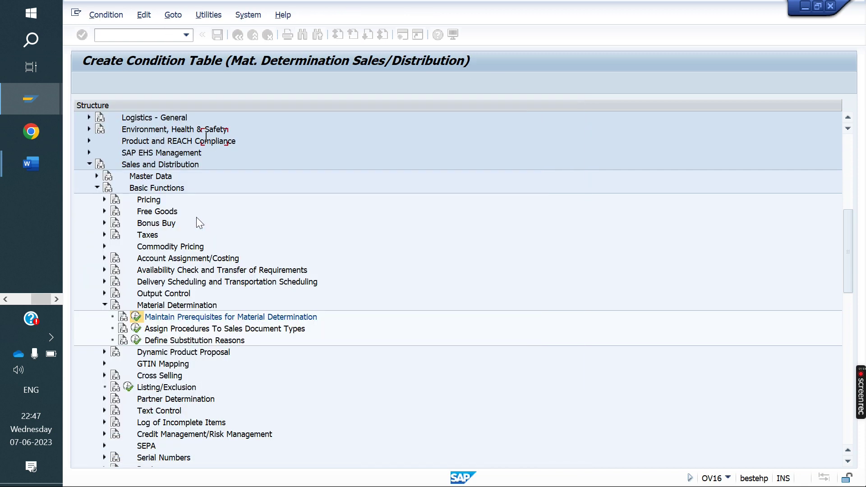
pyautogui.press('Return')
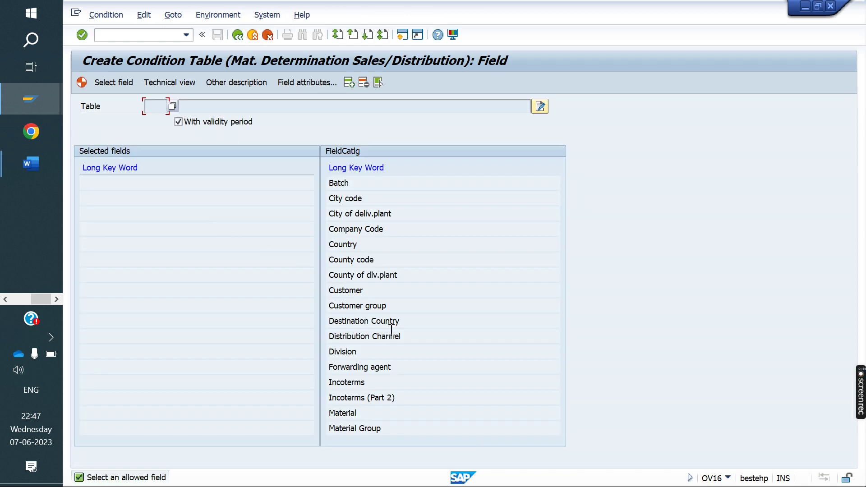
pyautogui.click(368, 35)
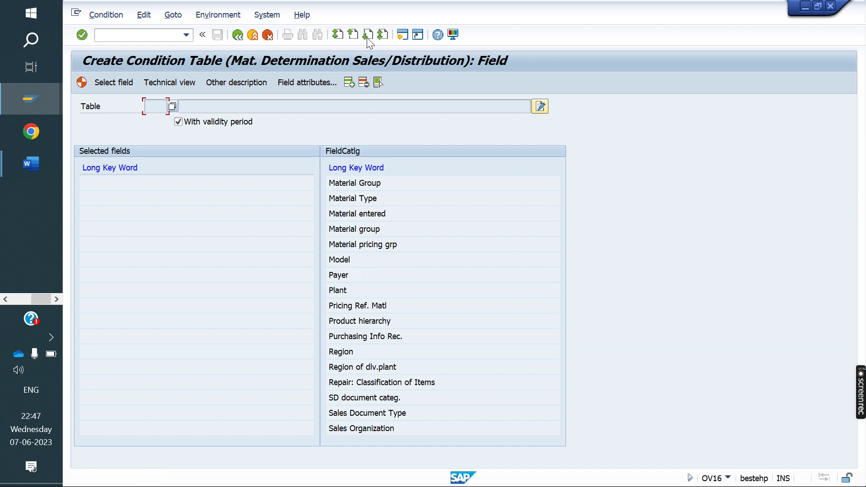
pyautogui.doubleClick(381, 430)
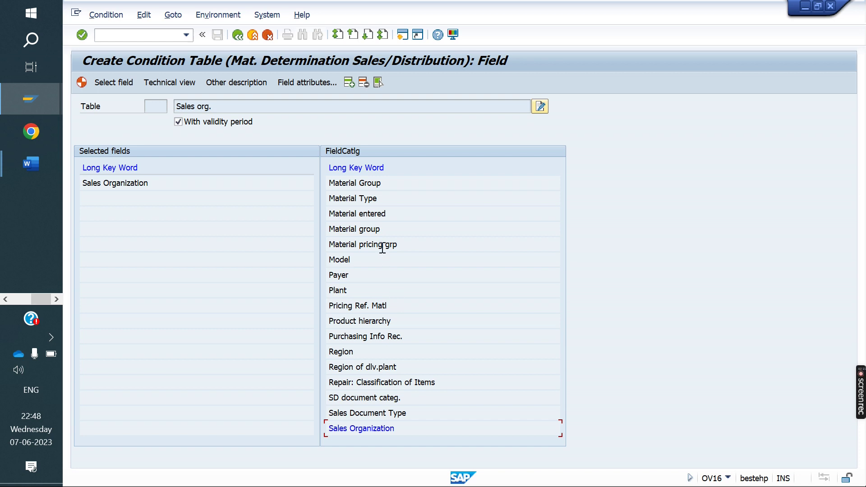
pyautogui.doubleClick(393, 214)
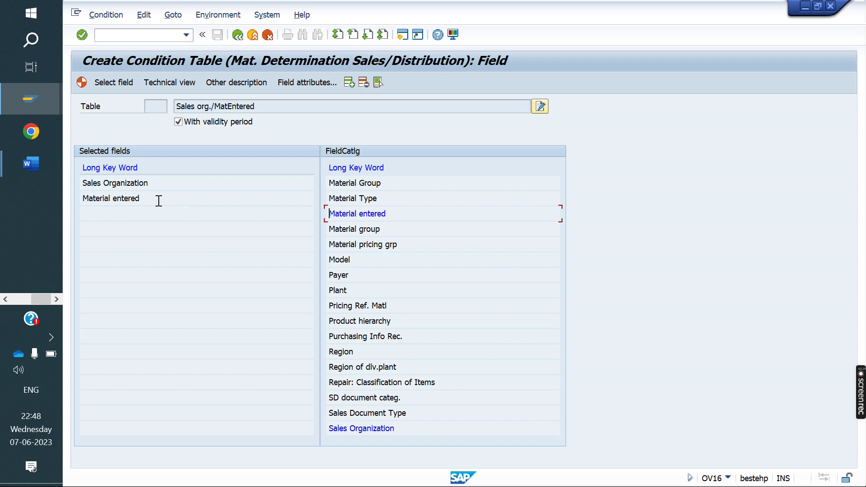
pyautogui.moveTo(158, 199); pyautogui.dragTo(80, 209)
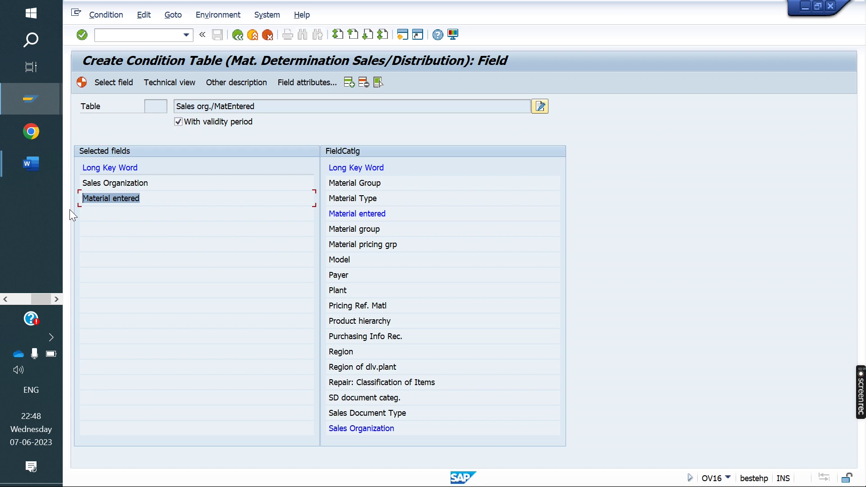
pyautogui.click(201, 205)
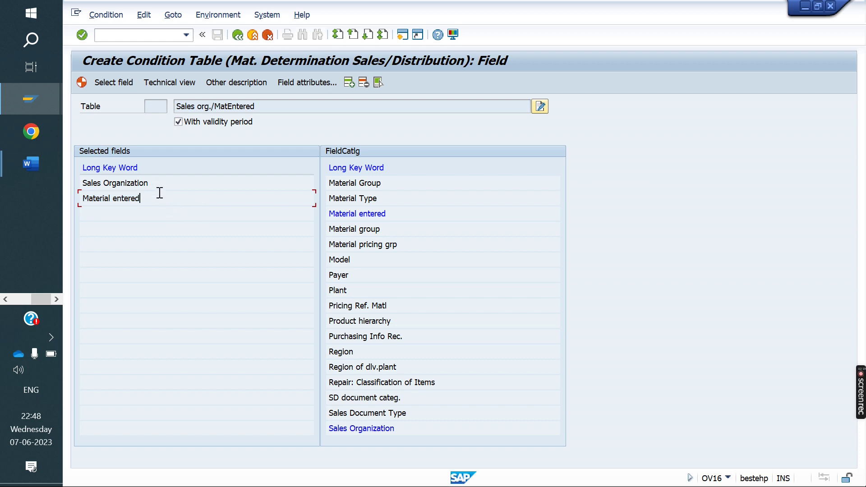
pyautogui.click(145, 185)
# Step: Generate the Sales org./MatEntered condition table as a local object and return to the activity list
pyautogui.click(82, 83)
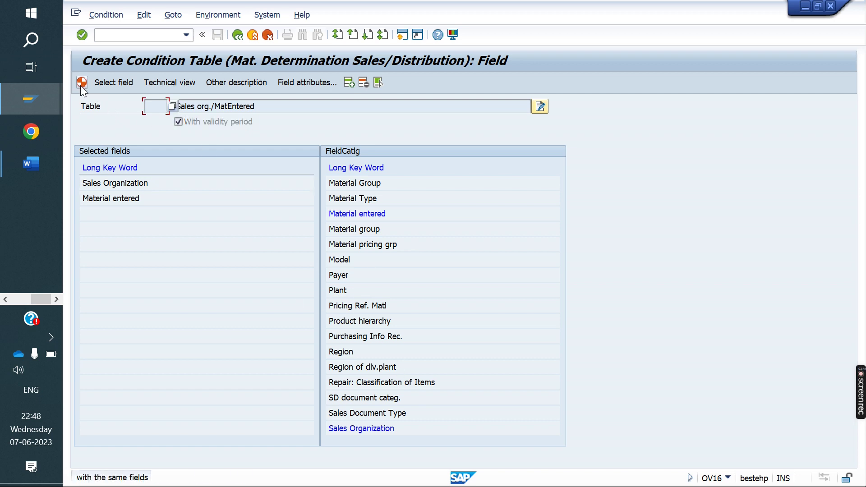
pyautogui.click(81, 83)
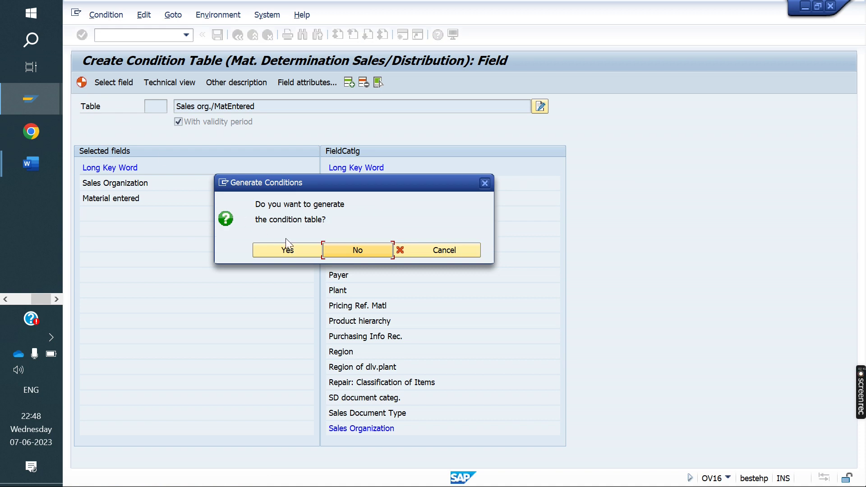
pyautogui.click(293, 251)
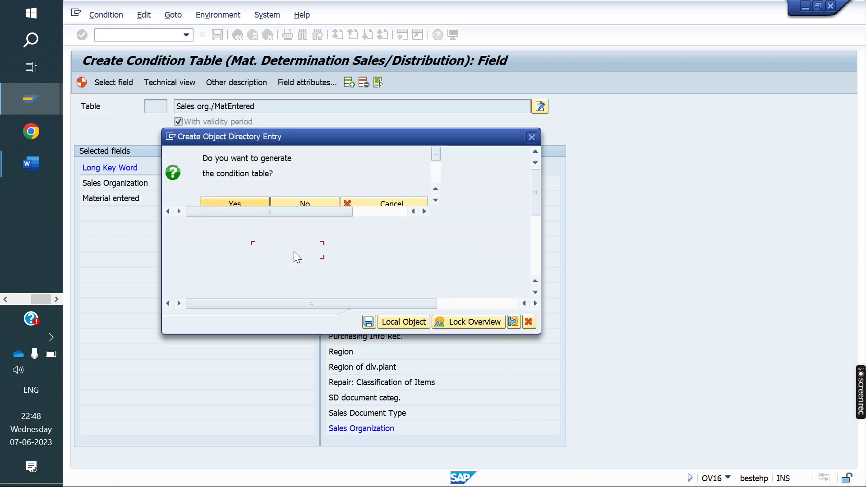
pyautogui.click(401, 323)
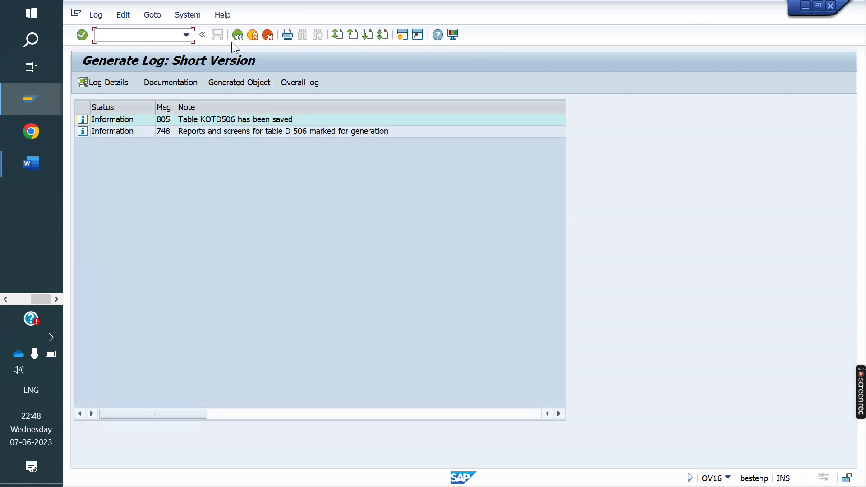
pyautogui.click(298, 130)
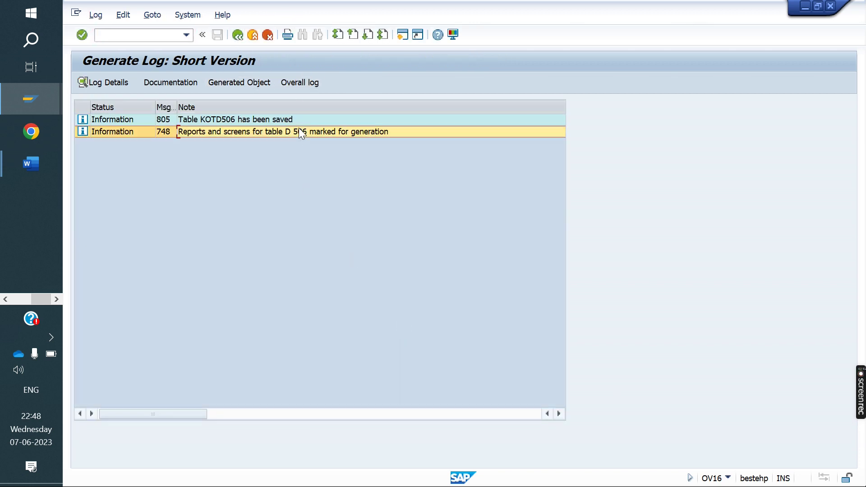
pyautogui.click(236, 34)
pyautogui.click(236, 34)
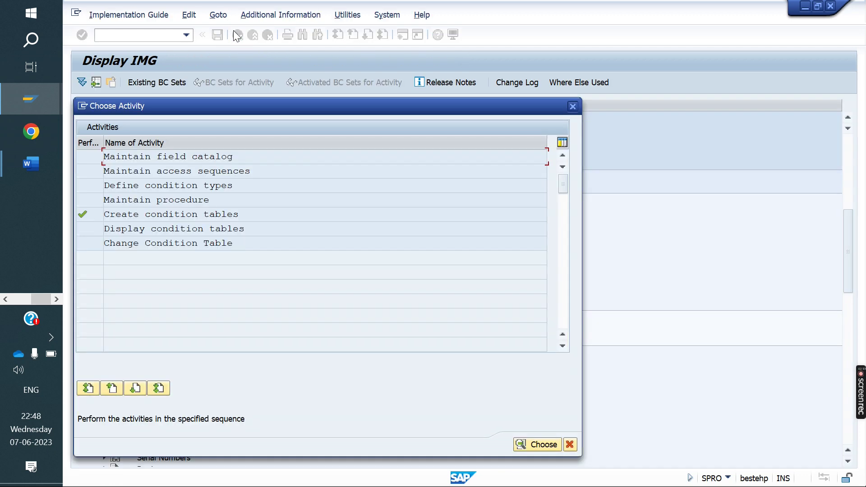
# Step: Open the access sequences, inspect the accesses of A001 Material Entered, and return to the activity list
pyautogui.doubleClick(190, 173)
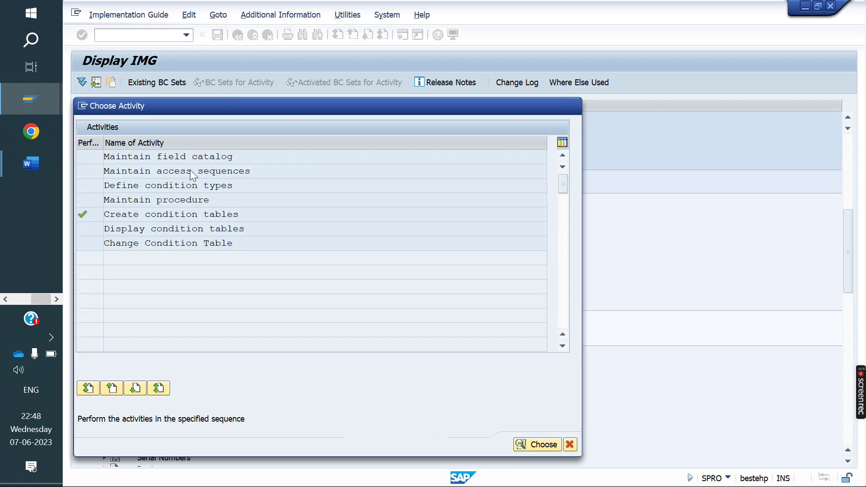
pyautogui.press('Return')
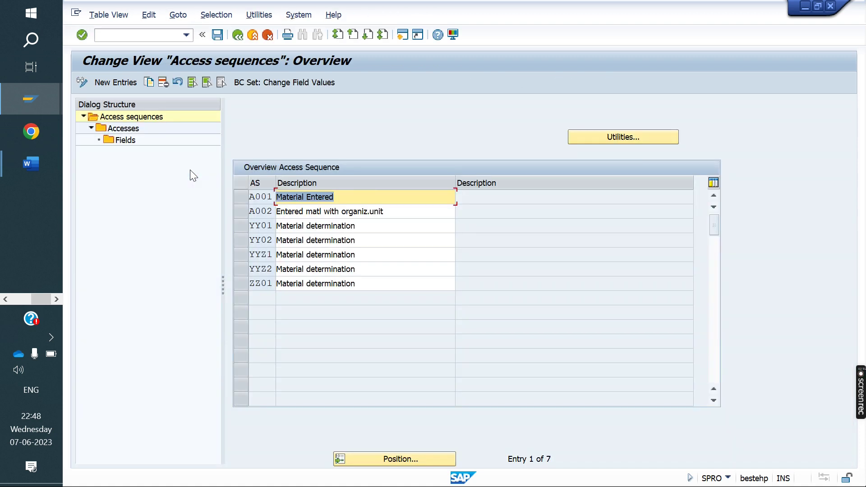
pyautogui.click(238, 196)
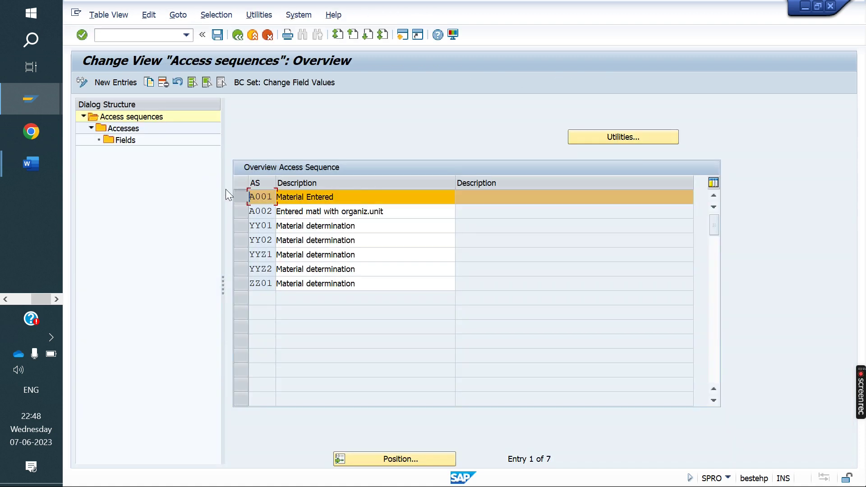
pyautogui.click(116, 129)
pyautogui.moveTo(289, 166); pyautogui.dragTo(270, 166)
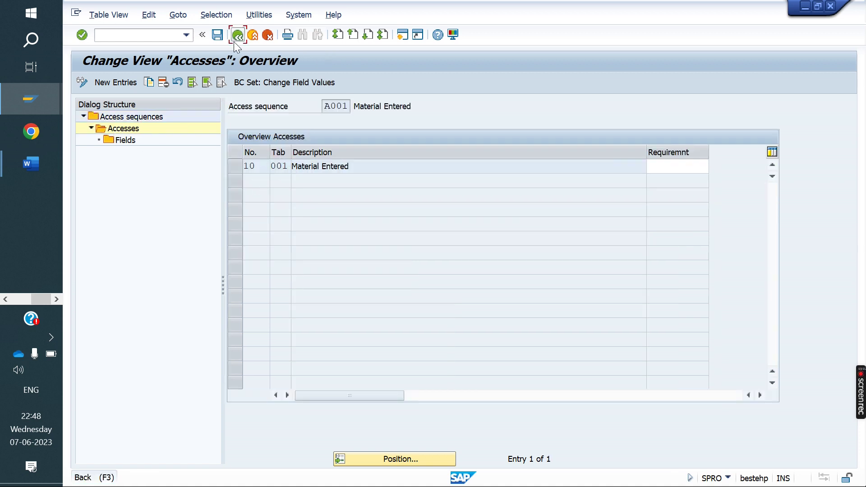
pyautogui.click(236, 36)
pyautogui.click(234, 41)
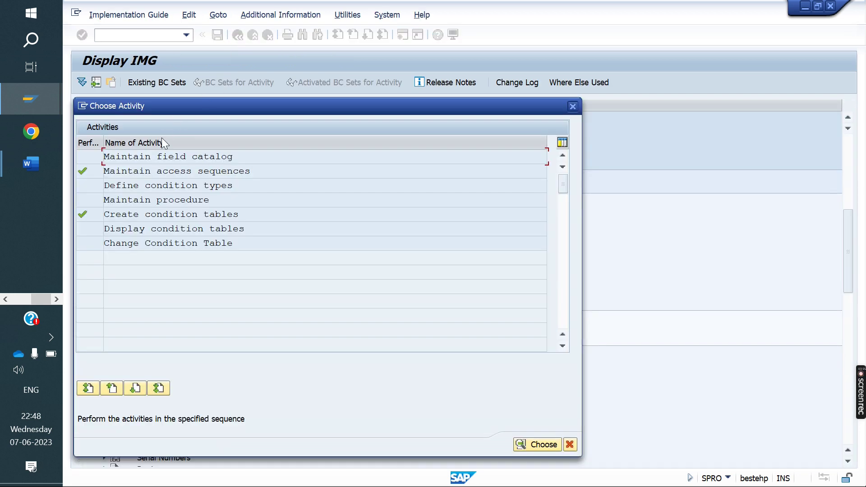
# Step: Open the activity Maintain access sequences and start a new access sequence entry
pyautogui.doubleClick(184, 171)
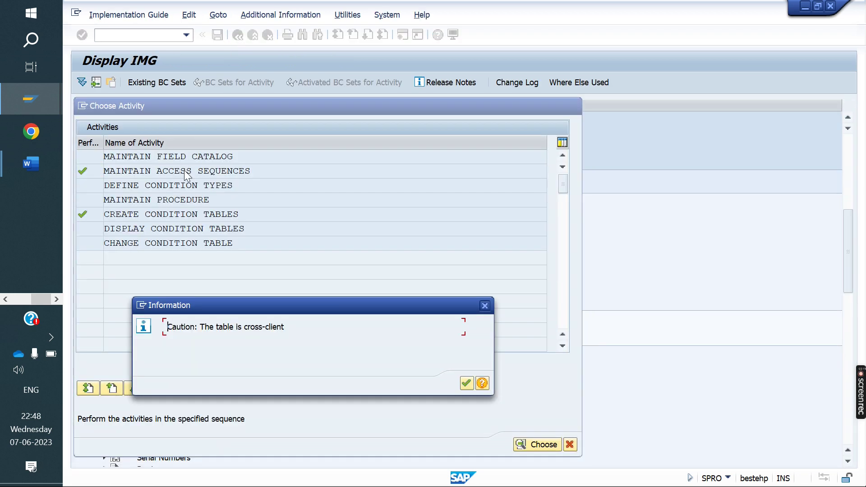
pyautogui.press('Return')
pyautogui.click(115, 82)
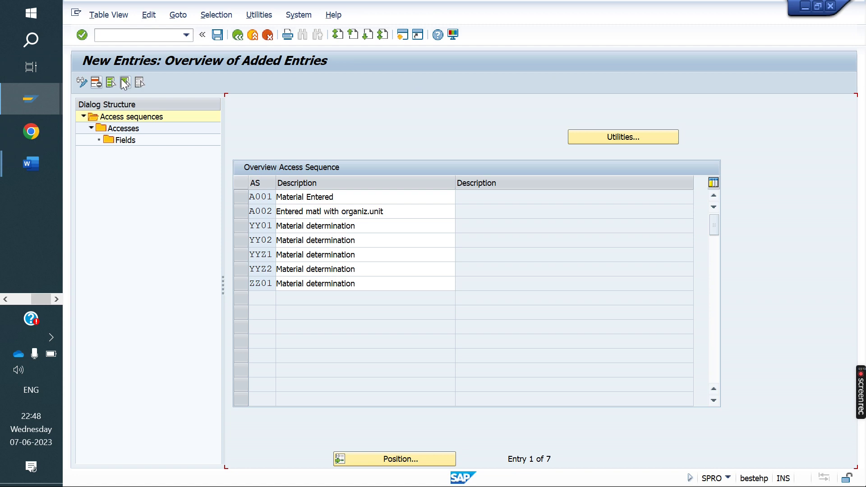
# Step: Try the keys ZZ01 and YY01 for the new access sequence
pyautogui.write('ZZ01')
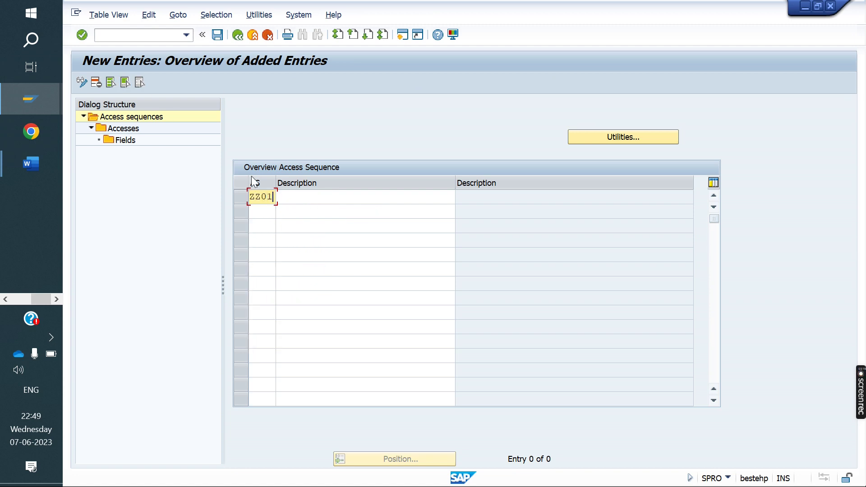
pyautogui.press('Return')
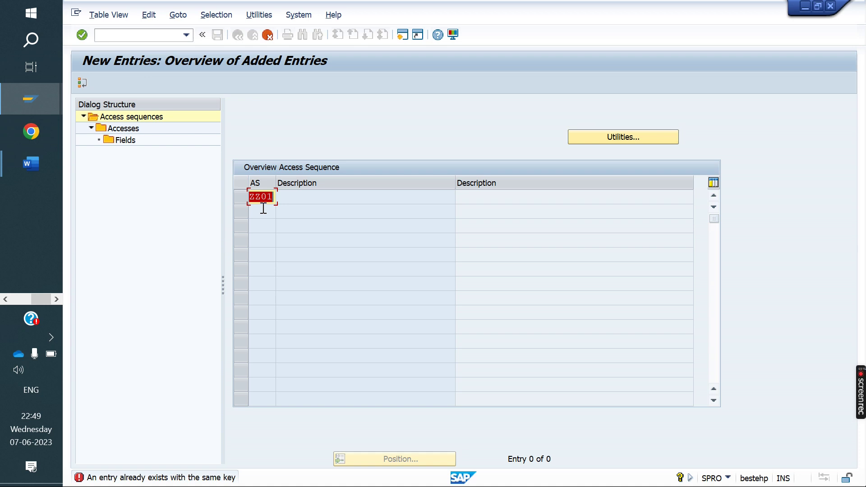
pyautogui.write('YY01')
pyautogui.press('Return')
# Step: Enter the new access sequence as ZYZY with the description Material determination
pyautogui.write('Z')
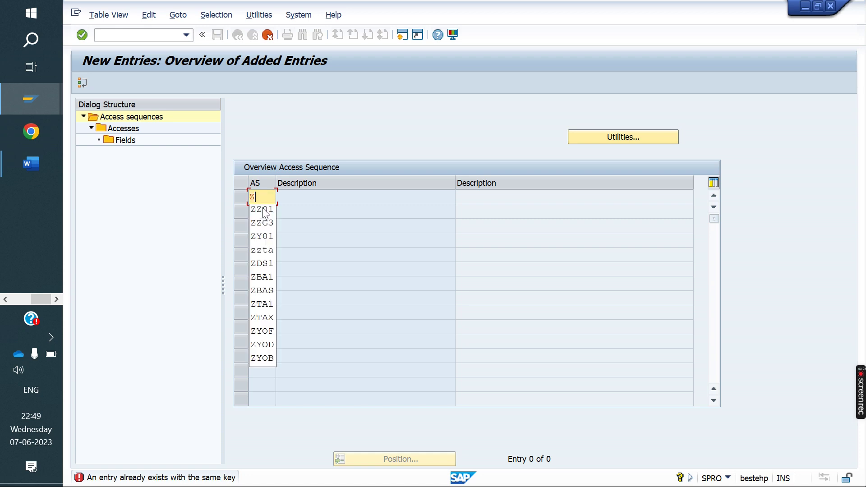
pyautogui.write('YZY')
pyautogui.press('Return')
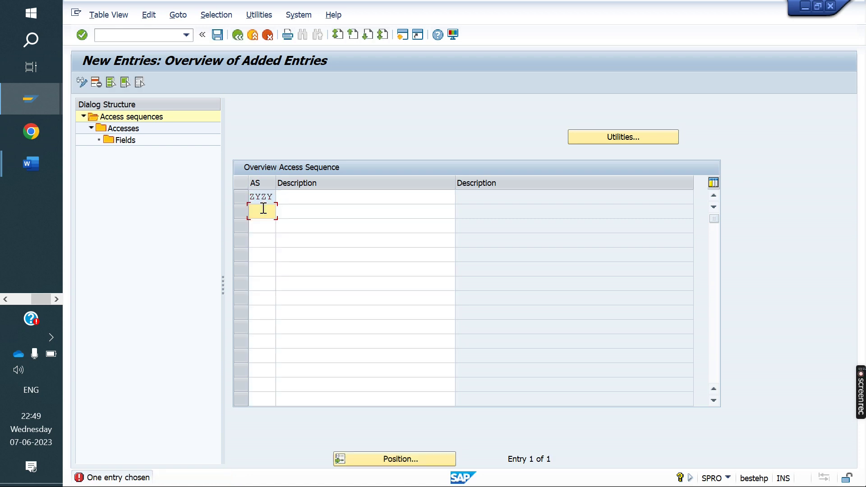
pyautogui.click(306, 199)
pyautogui.press('Down')
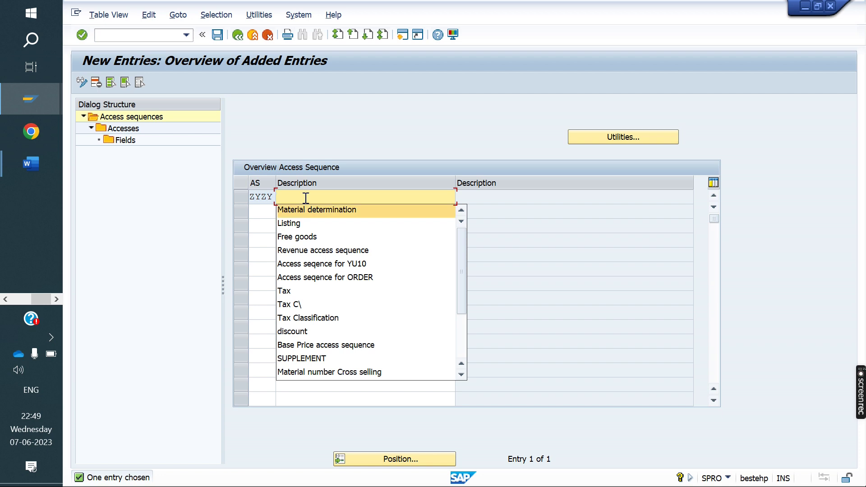
pyautogui.press('Return')
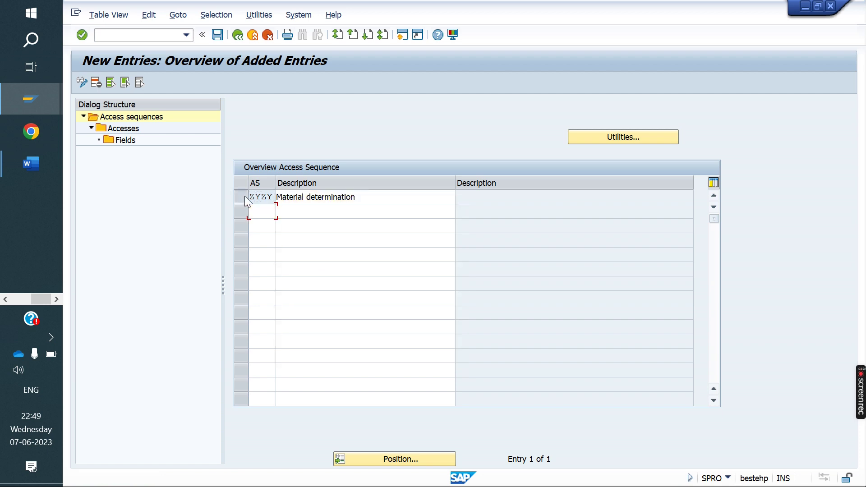
# Step: Add access 10 with condition table 506 to the accesses of access sequence ZYZY
pyautogui.click(242, 196)
pyautogui.doubleClick(136, 130)
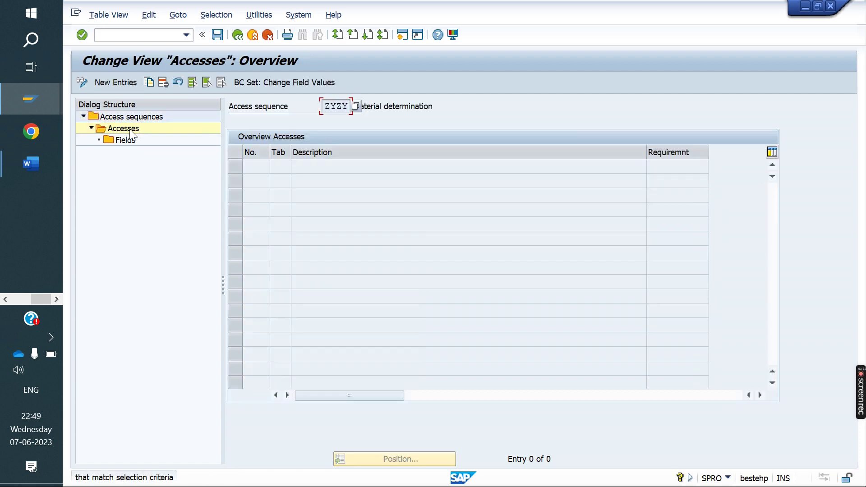
pyautogui.click(116, 83)
pyautogui.write('10')
pyautogui.press('Tab')
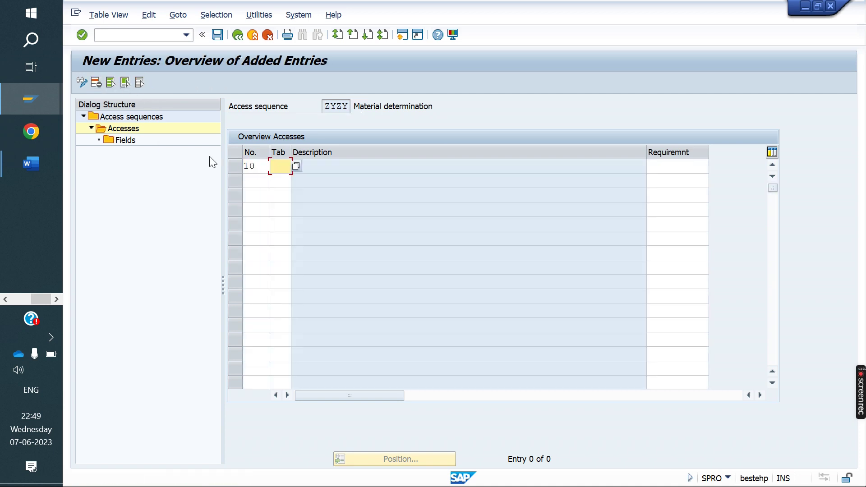
pyautogui.write('506')
pyautogui.press('Return')
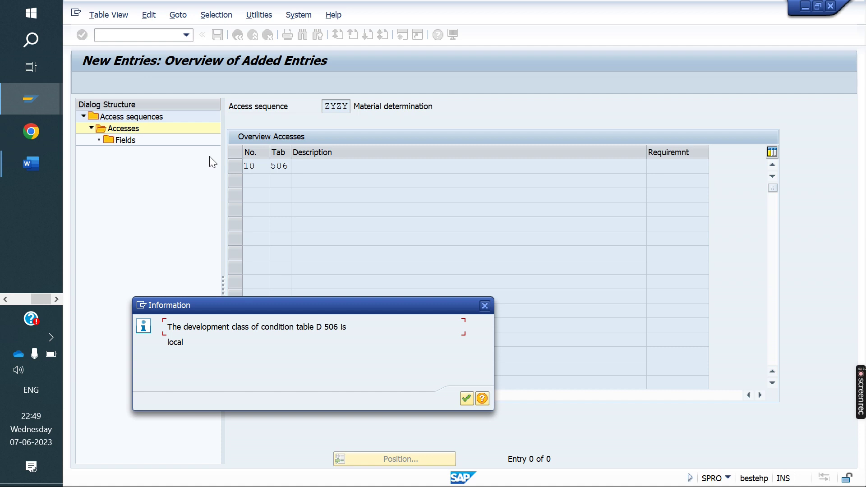
pyautogui.press('Return')
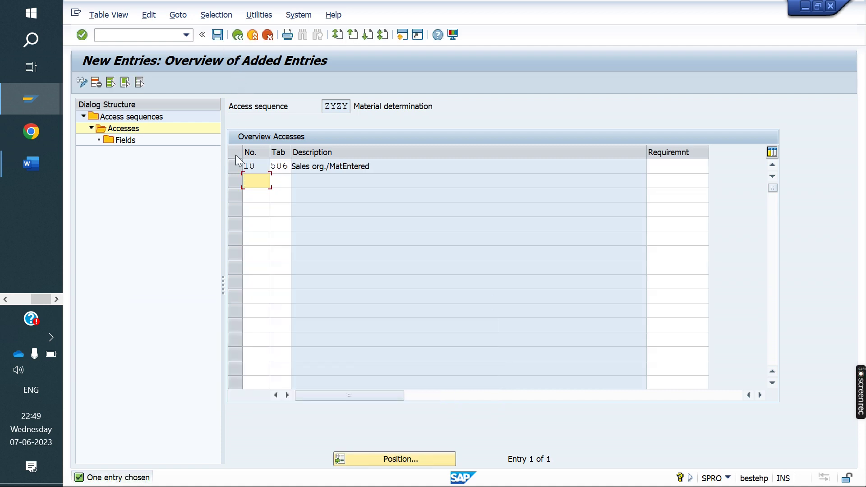
# Step: Open the fields of access 10 in ZYZY to make its field assignment for Sales Organization and Material entered
pyautogui.click(233, 167)
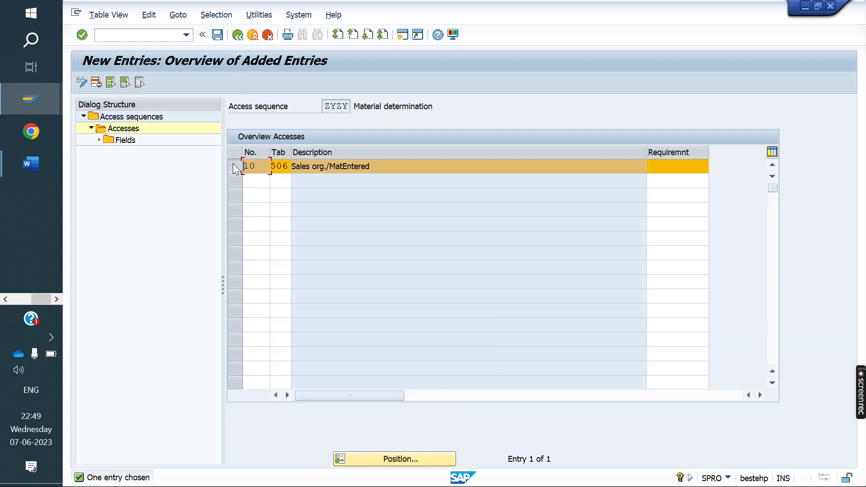
pyautogui.doubleClick(122, 142)
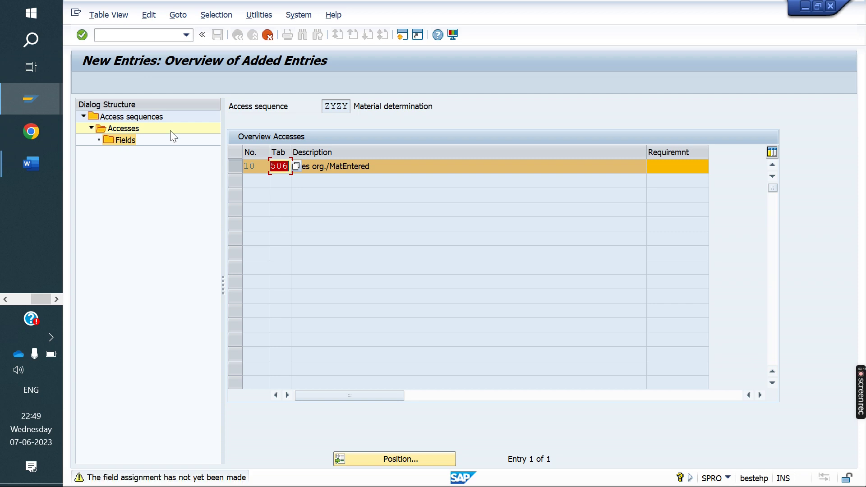
pyautogui.press('Return')
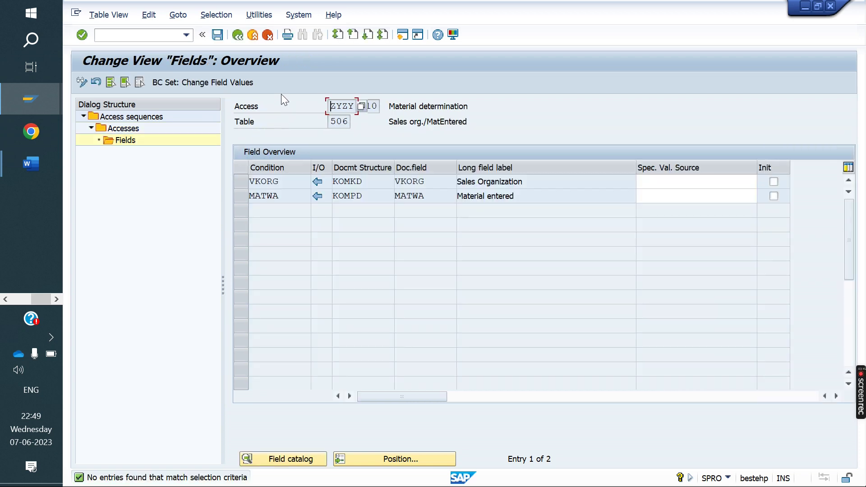
# Step: Save the access sequence in the proposed workbench request and return to the activity list
pyautogui.click(218, 35)
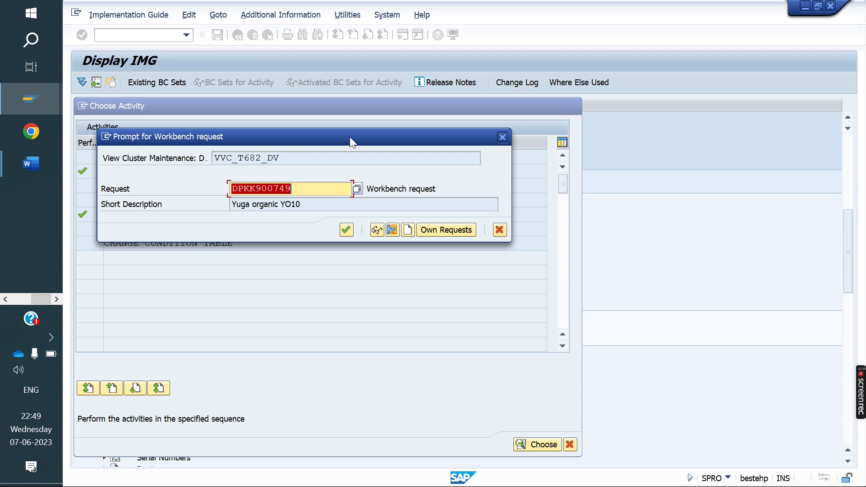
pyautogui.click(347, 231)
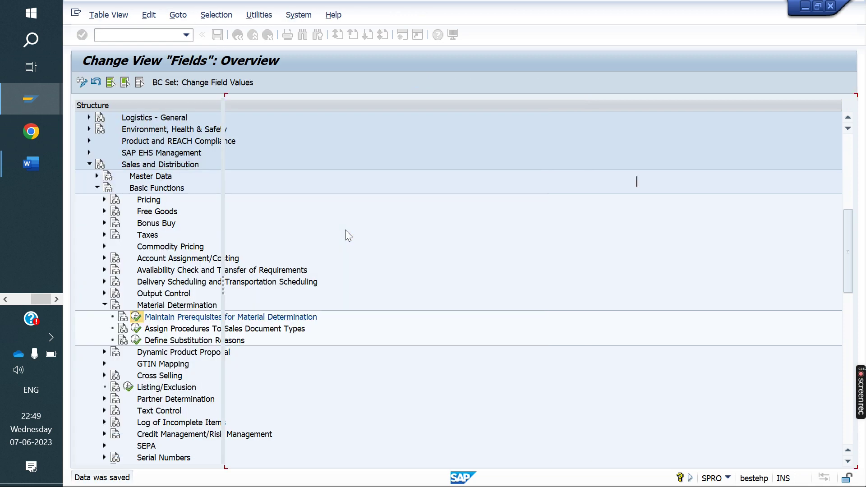
pyautogui.click(238, 35)
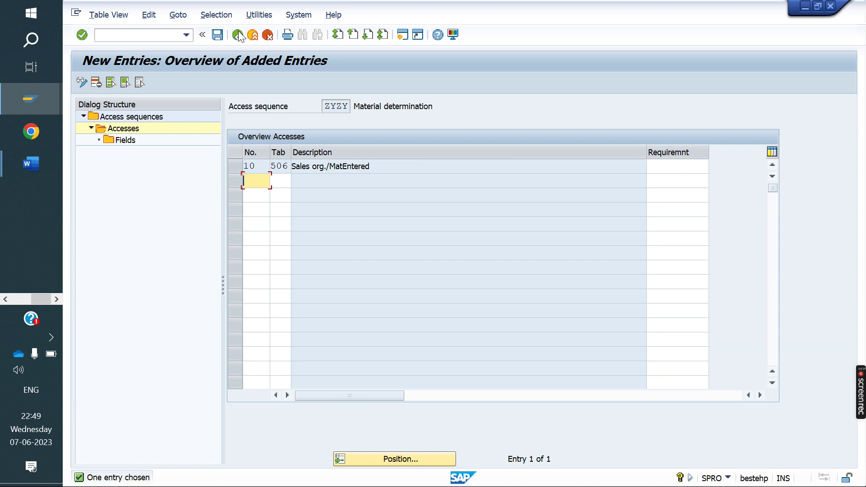
pyautogui.click(237, 35)
pyautogui.click(243, 36)
pyautogui.click(245, 38)
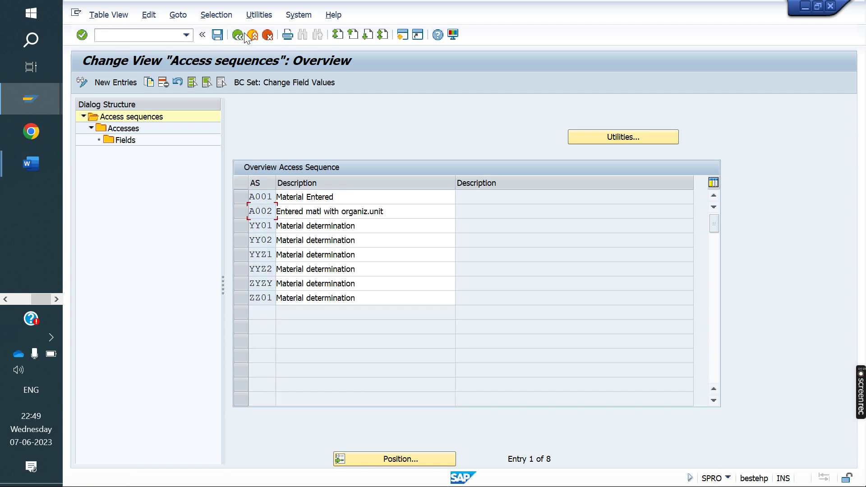
pyautogui.click(245, 36)
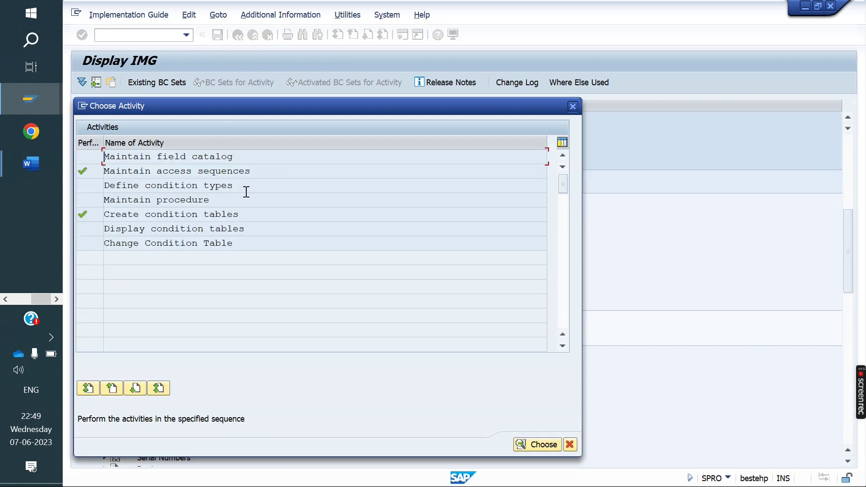
# Step: Open Define condition types and add a new condition type ZYZY named "material determinati"
pyautogui.doubleClick(206, 186)
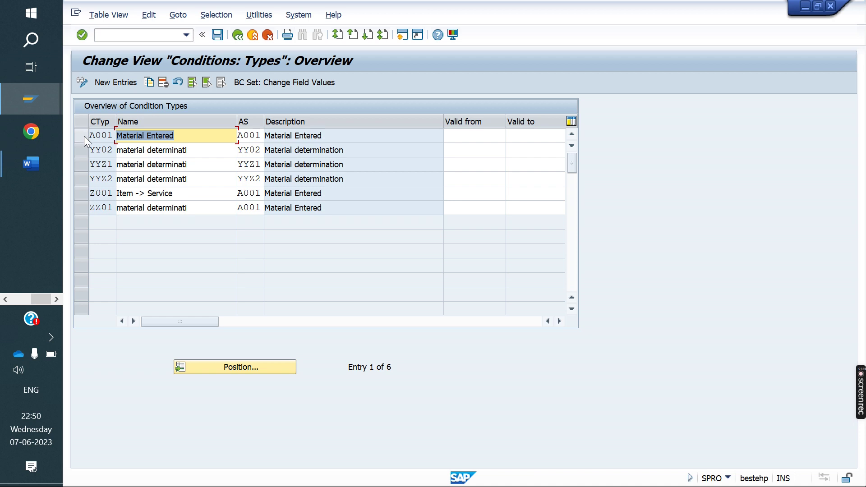
pyautogui.moveTo(94, 135); pyautogui.dragTo(127, 134)
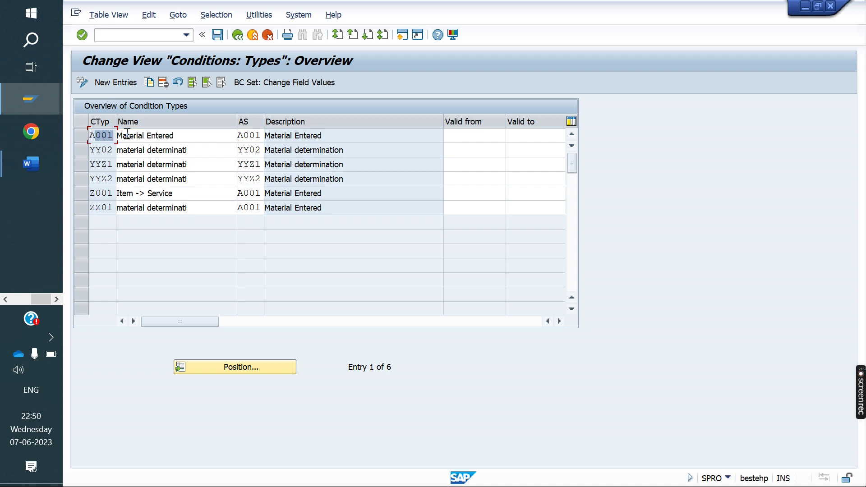
pyautogui.click(106, 83)
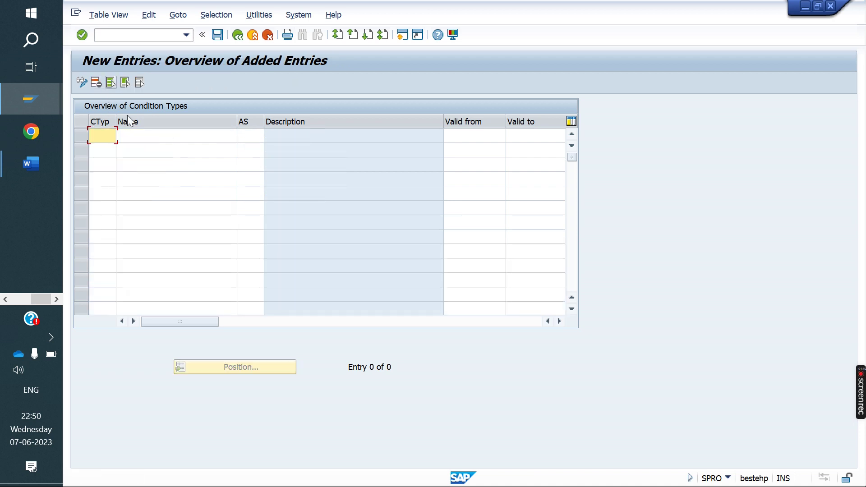
pyautogui.write('ZYZ')
pyautogui.click(180, 137)
pyautogui.write('material determinati')
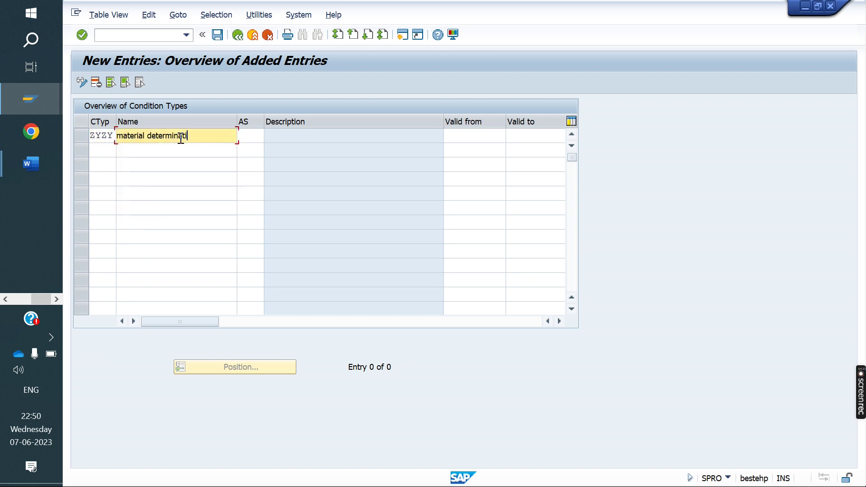
pyautogui.press('Return')
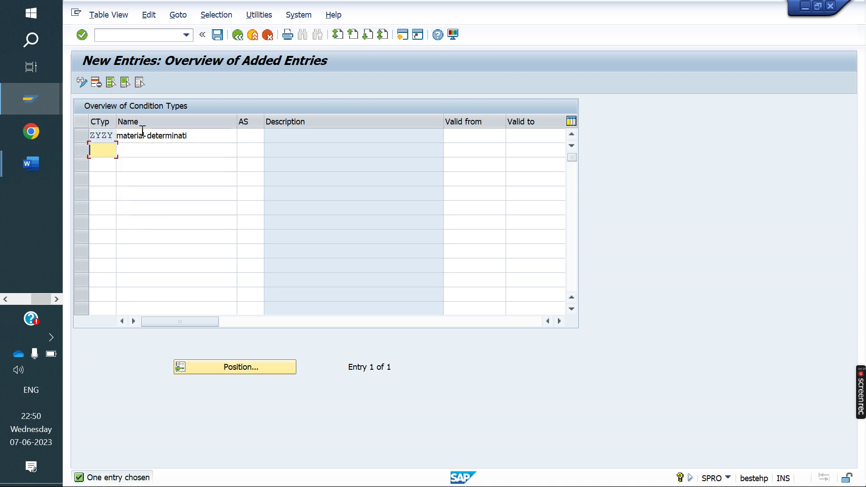
# Step: Assign access sequence ZYZY to condition type ZYZY, leaving its validity dates blank
pyautogui.click(243, 134)
pyautogui.write('ZYZY')
pyautogui.press('Return')
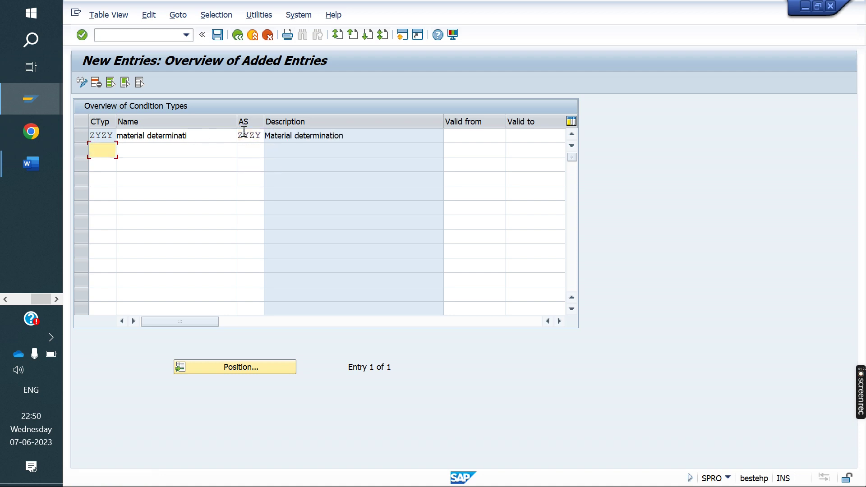
pyautogui.click(485, 138)
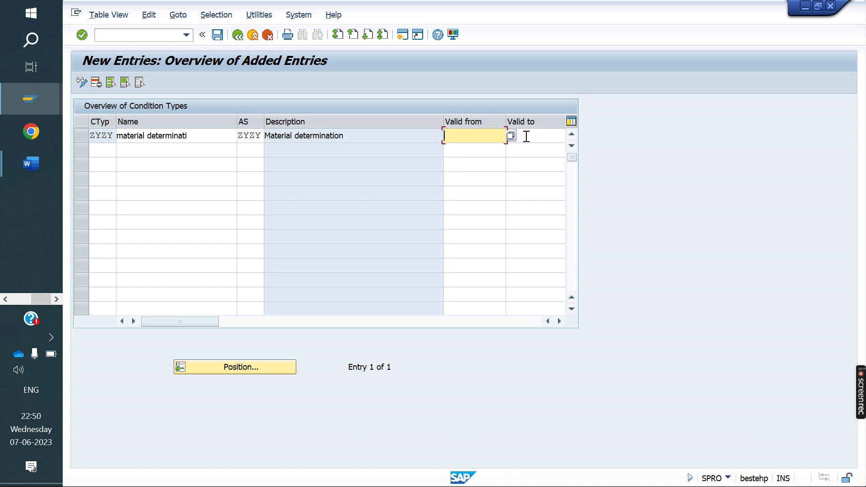
pyautogui.click(546, 133)
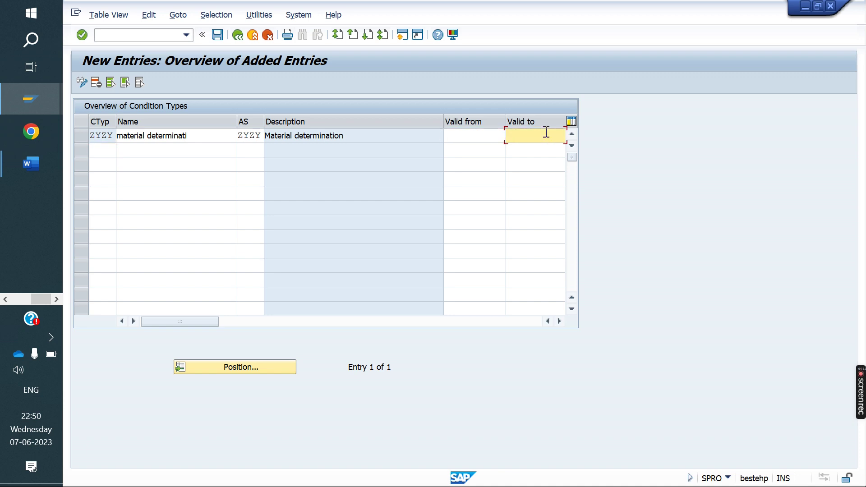
# Step: Save the condition type in the proposed customizing request and return to the activity list
pyautogui.click(217, 34)
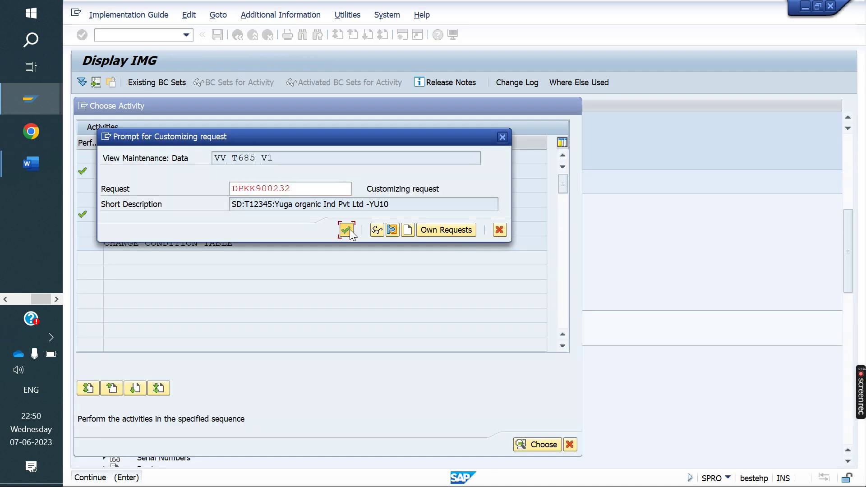
pyautogui.click(346, 229)
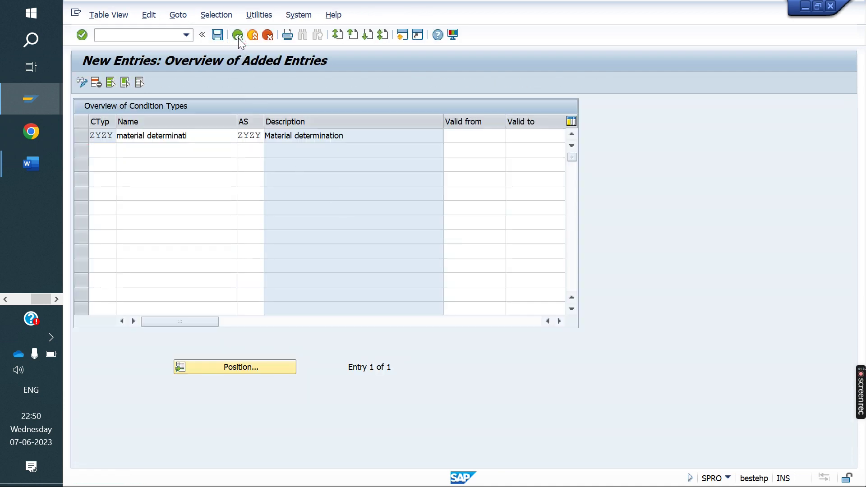
pyautogui.click(238, 35)
pyautogui.click(238, 36)
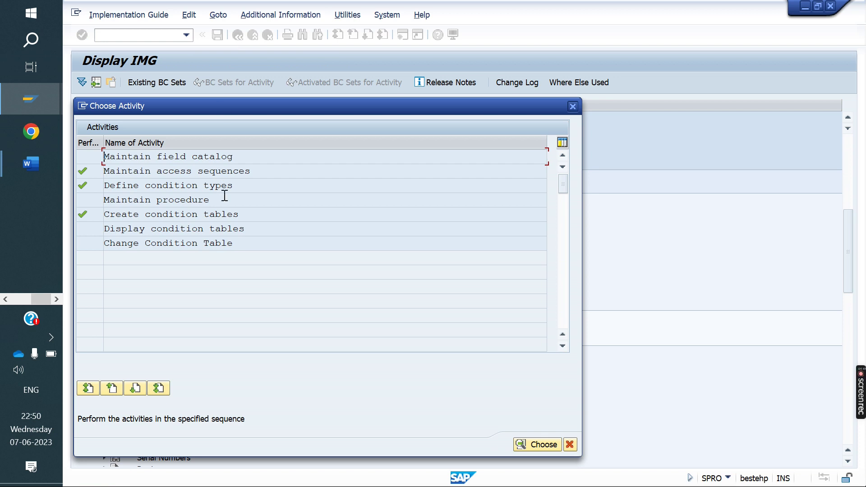
# Step: Open Maintain procedure and add a new procedure ZYZY01 with the description "Material determination"
pyautogui.doubleClick(172, 200)
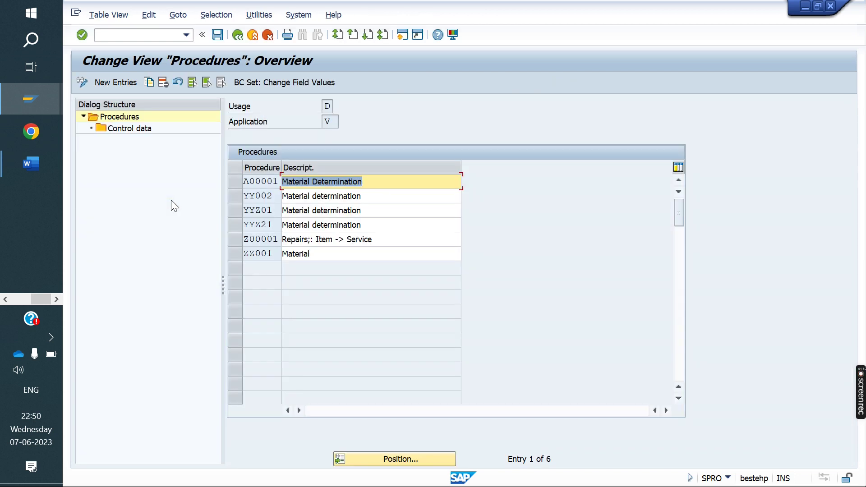
pyautogui.click(236, 184)
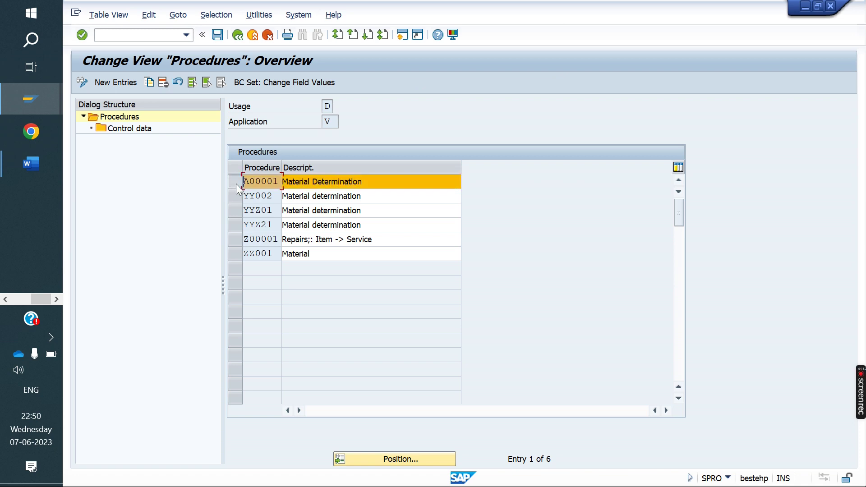
pyautogui.click(118, 82)
pyautogui.write('ZY')
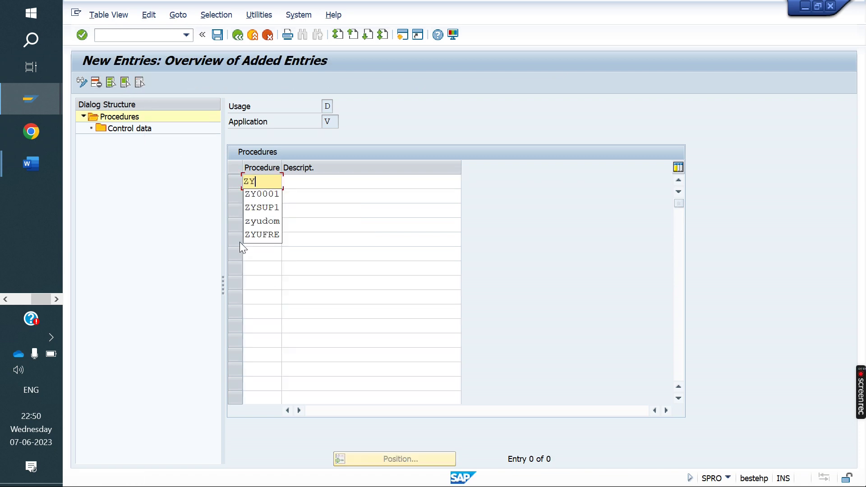
pyautogui.write('ZY01')
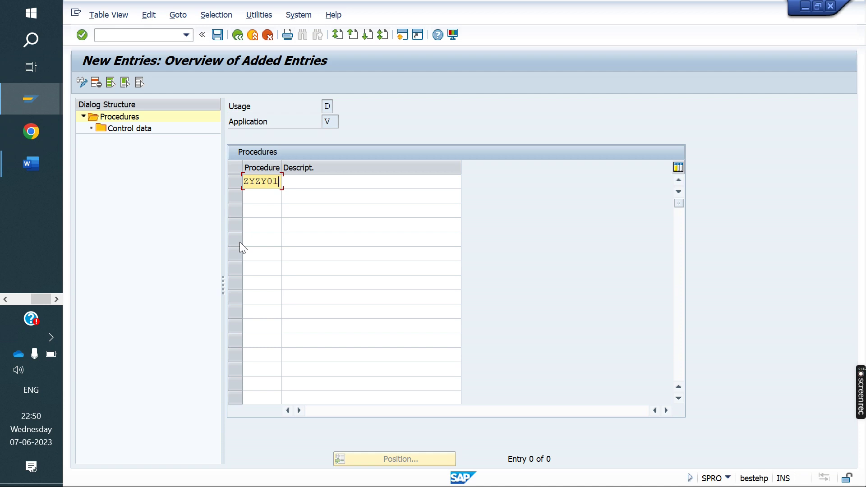
pyautogui.press('Return')
pyautogui.click(367, 180)
pyautogui.press('Down')
pyautogui.press('Return')
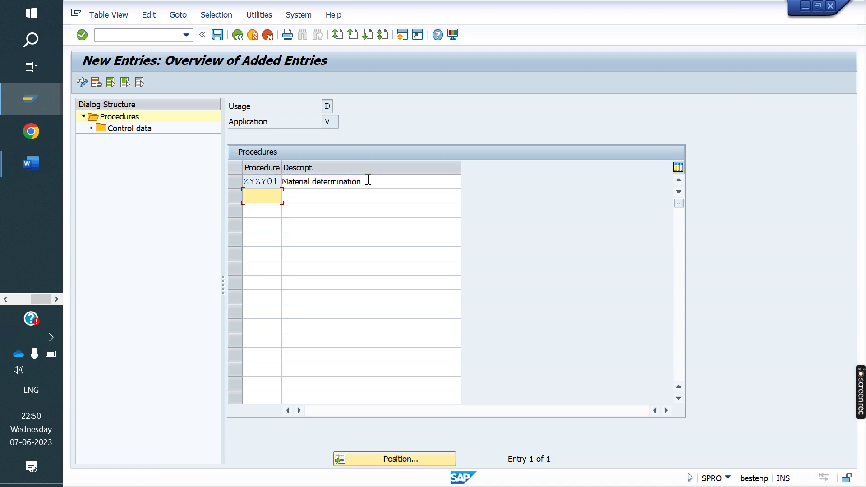
# Step: In the control data of procedure ZYZY01, add step 10 with condition type ZYZY
pyautogui.click(236, 180)
pyautogui.doubleClick(146, 130)
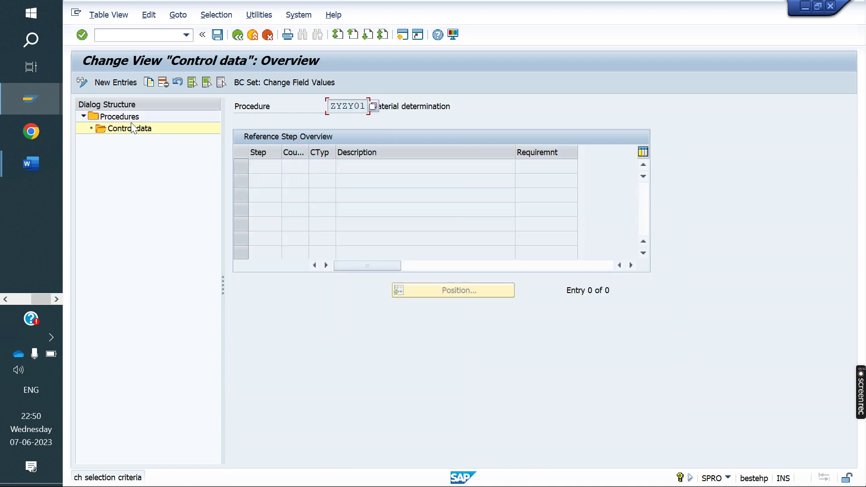
pyautogui.click(116, 82)
pyautogui.write('10')
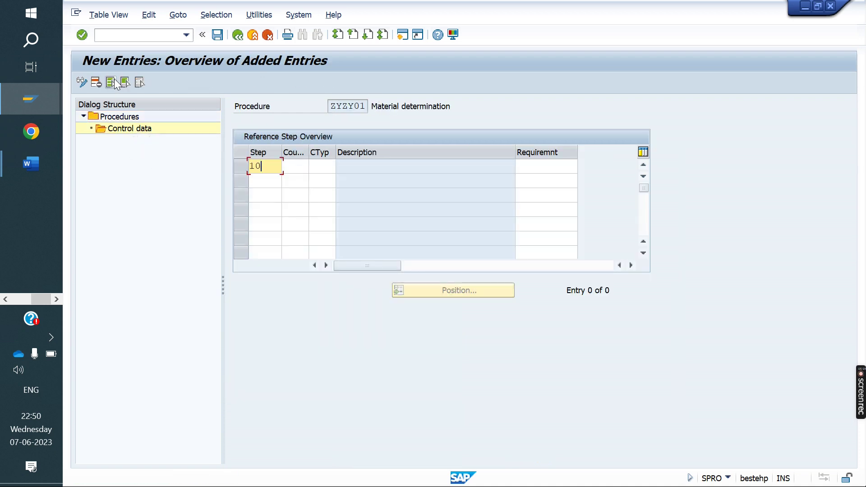
pyautogui.press('Tab')
pyautogui.press('Tab')
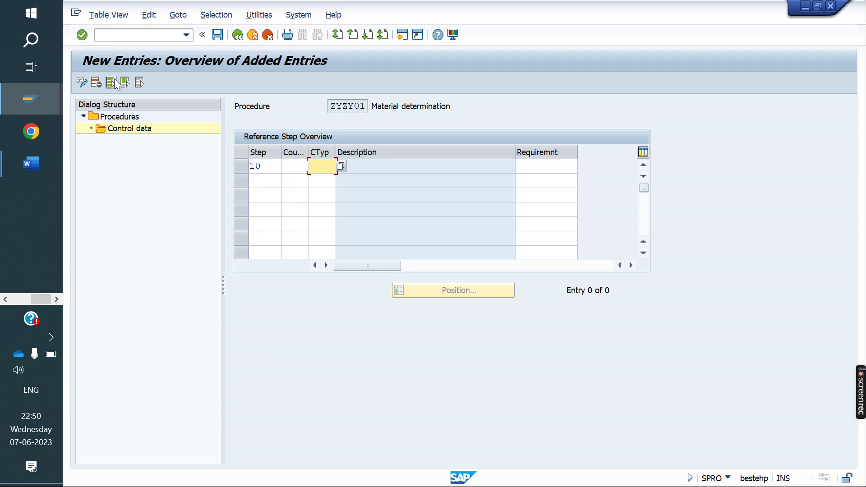
pyautogui.press('Return')
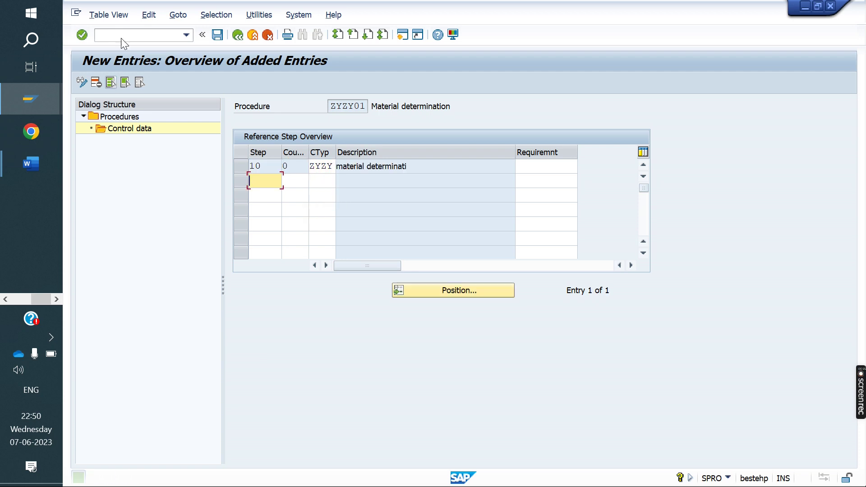
# Step: Save the procedure in the proposed customizing request, then go back and close the activity list
pyautogui.click(217, 34)
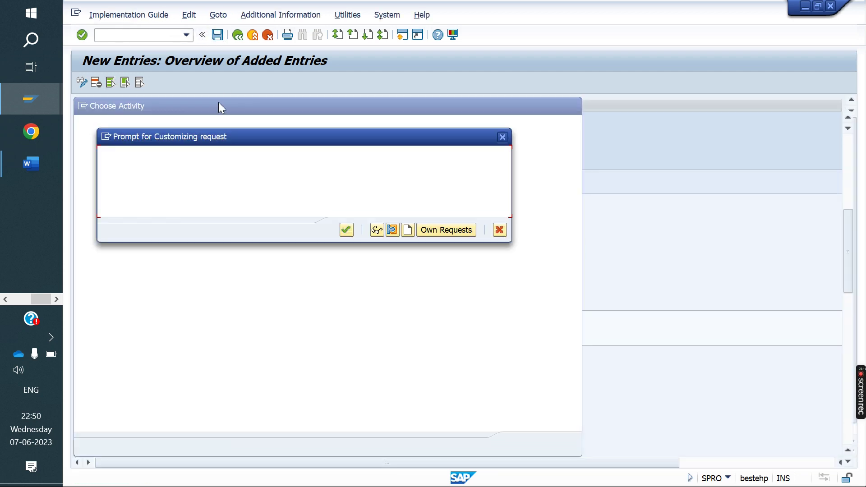
pyautogui.click(346, 230)
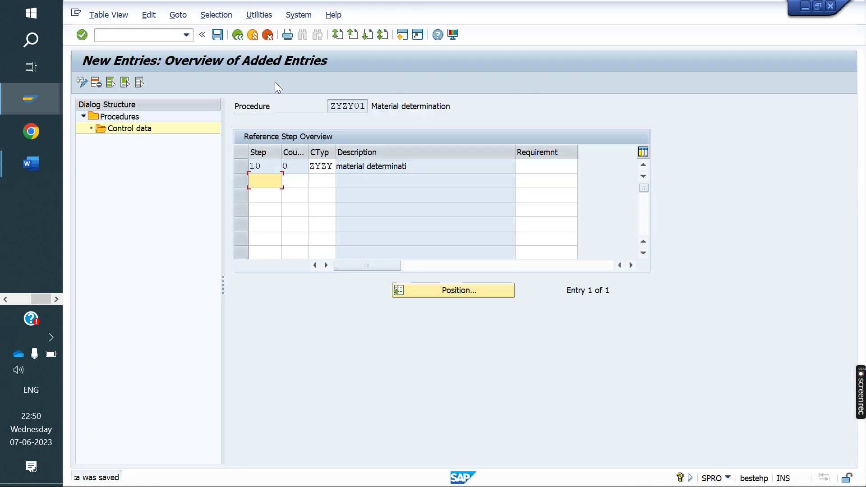
pyautogui.click(238, 35)
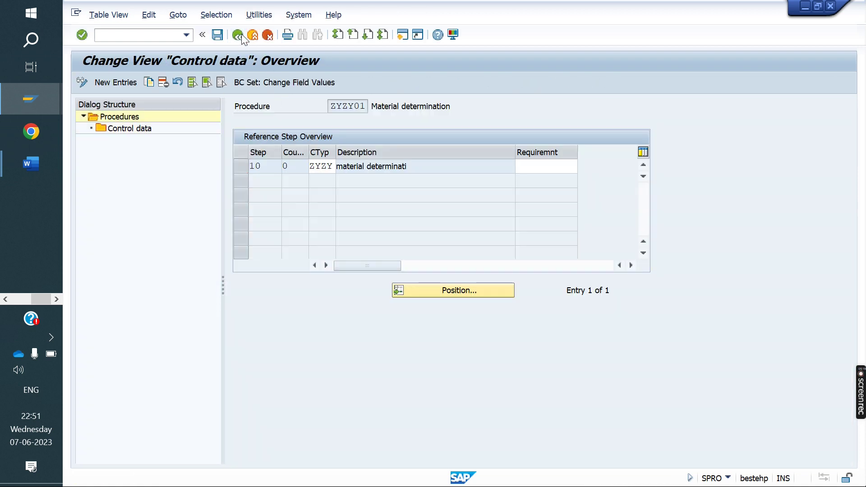
pyautogui.click(242, 34)
pyautogui.click(242, 34)
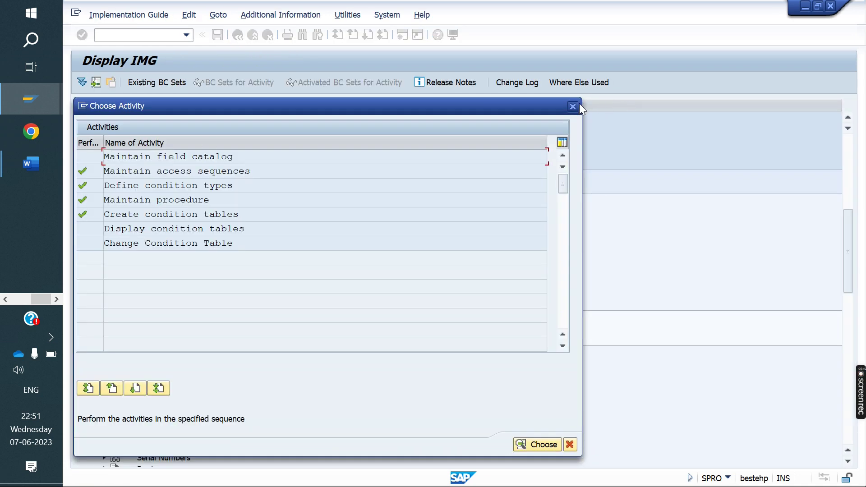
pyautogui.click(574, 106)
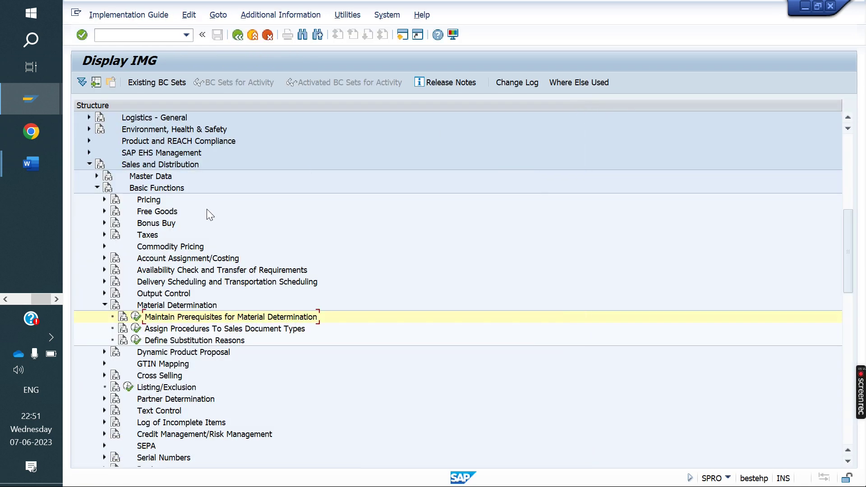
# Step: Open Assign Procedures To Sales Document Types and assign procedure ZYZY01 to sales document type YOOR
pyautogui.click(138, 329)
pyautogui.click(145, 415)
pyautogui.write('YOOR')
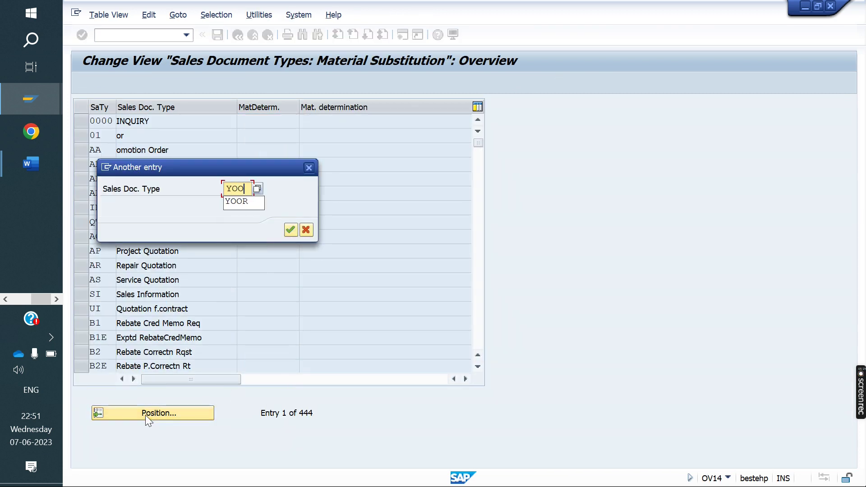
pyautogui.press('Return')
pyautogui.write('ZYZY01')
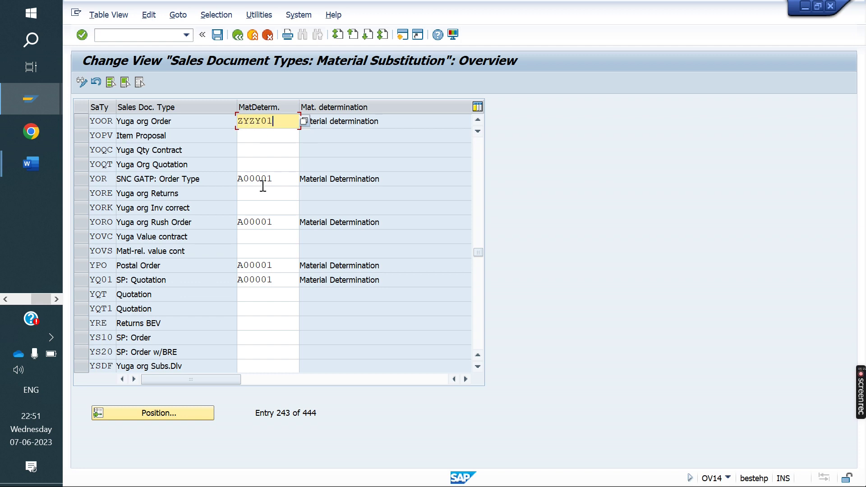
pyautogui.press('Return')
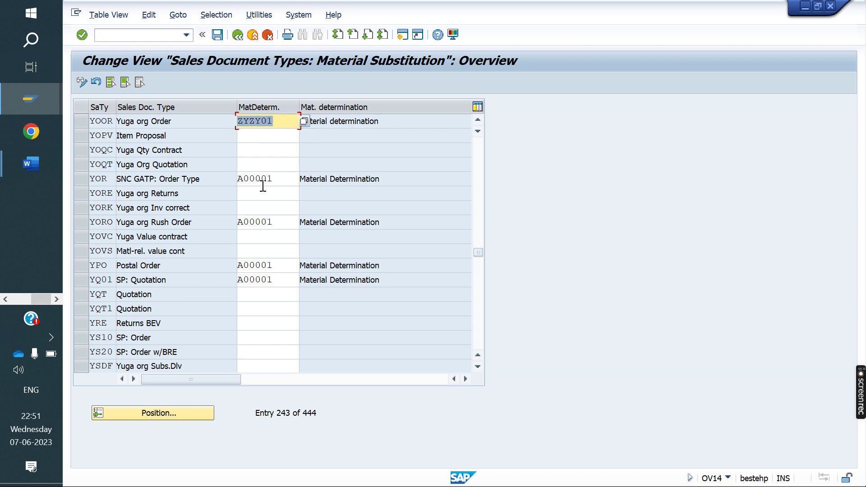
# Step: Save the procedure assignment in the proposed customizing request and return to the implementation guide
pyautogui.click(218, 35)
pyautogui.click(346, 230)
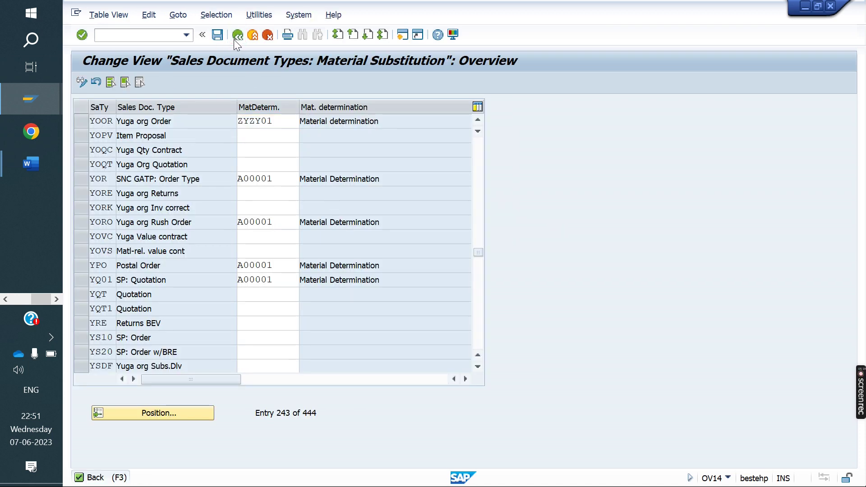
pyautogui.click(234, 39)
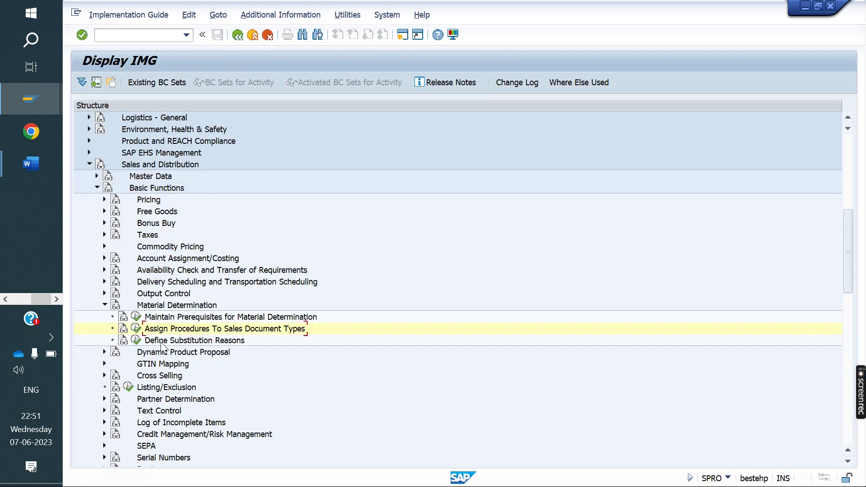
# Step: Open Define Substitution Reasons and add a new reason ZYZY described as "Material not avilabe"
pyautogui.click(135, 339)
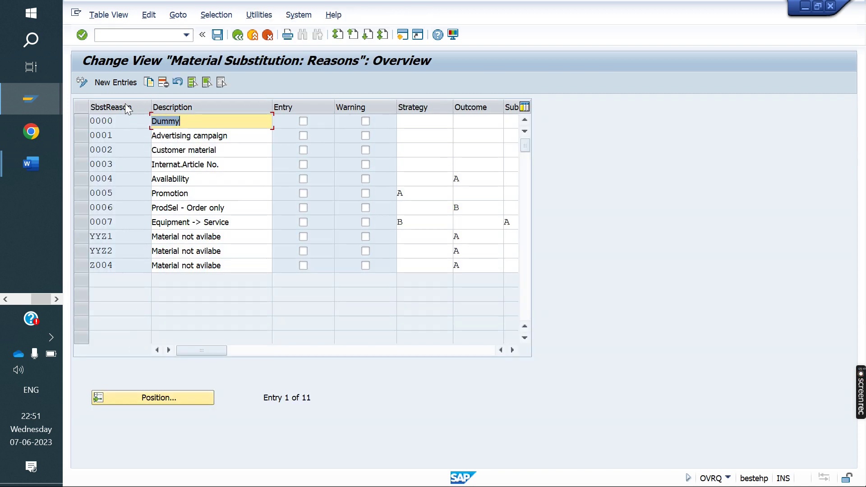
pyautogui.click(119, 82)
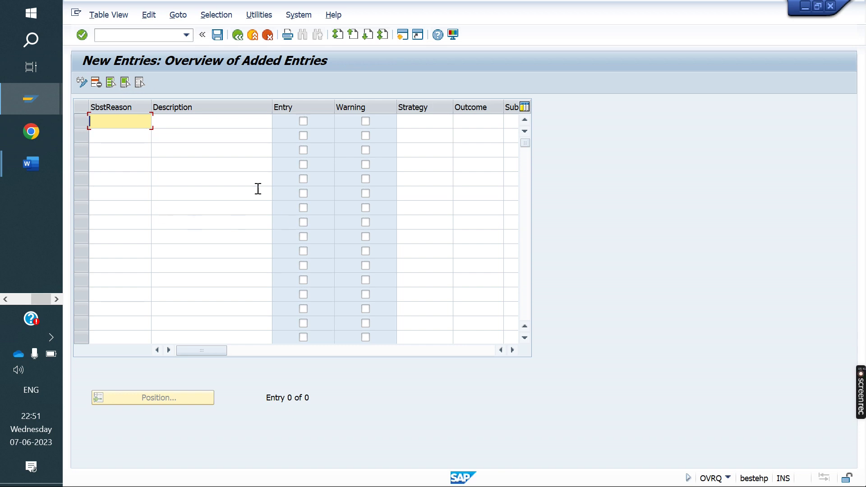
pyautogui.click(128, 126)
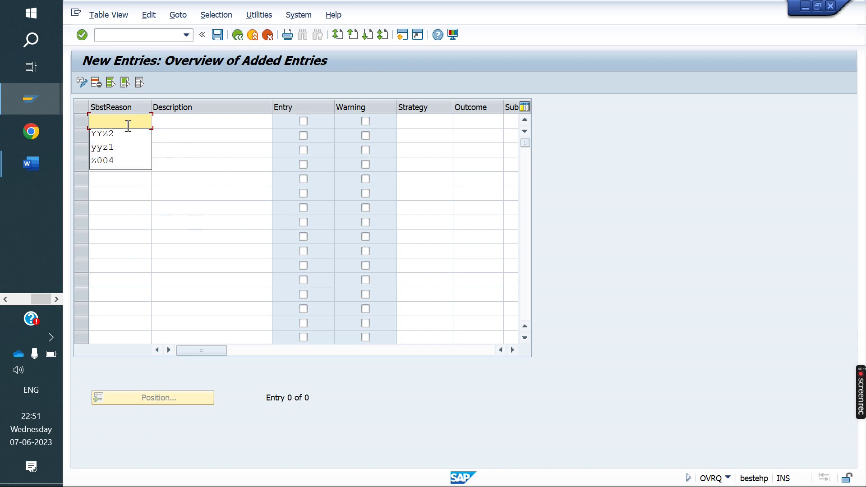
pyautogui.write('ZYZY')
pyautogui.press('Return')
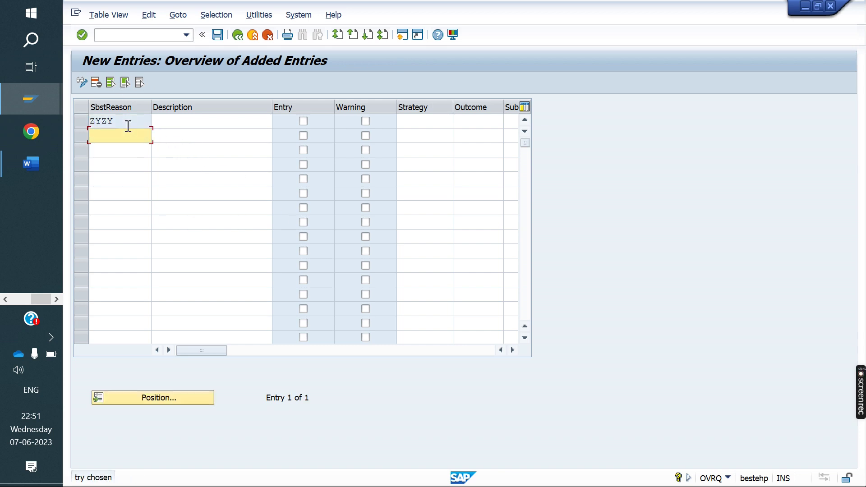
pyautogui.click(184, 122)
pyautogui.press('Down')
pyautogui.press('Return')
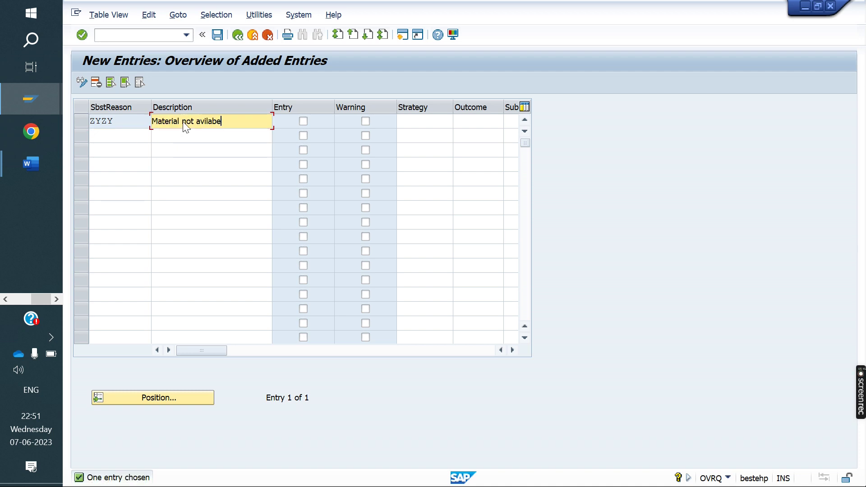
pyautogui.press('Return')
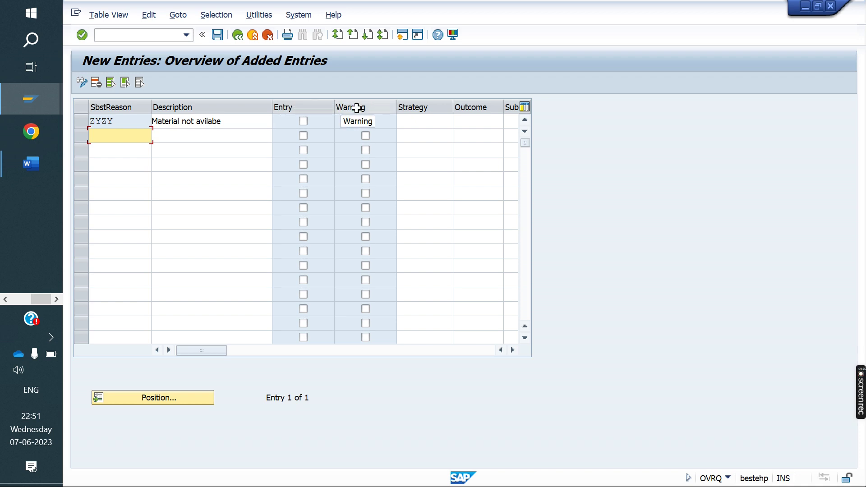
# Step: Leave the reason's strategy blank, choose the outcome "Item will be replaced", and save it in the proposed customizing request
pyautogui.click(424, 123)
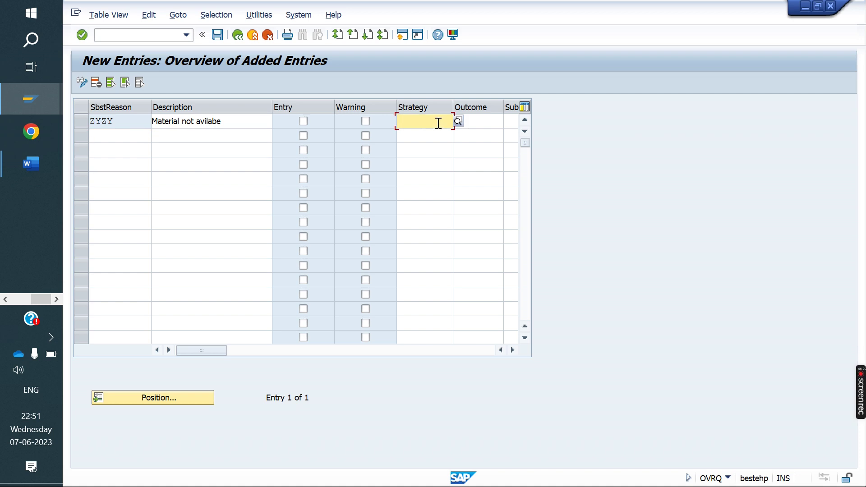
pyautogui.click(458, 121)
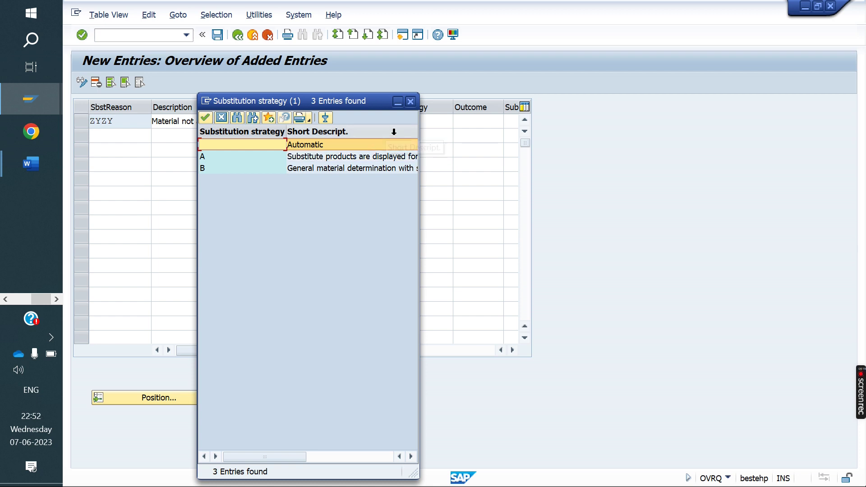
pyautogui.click(410, 101)
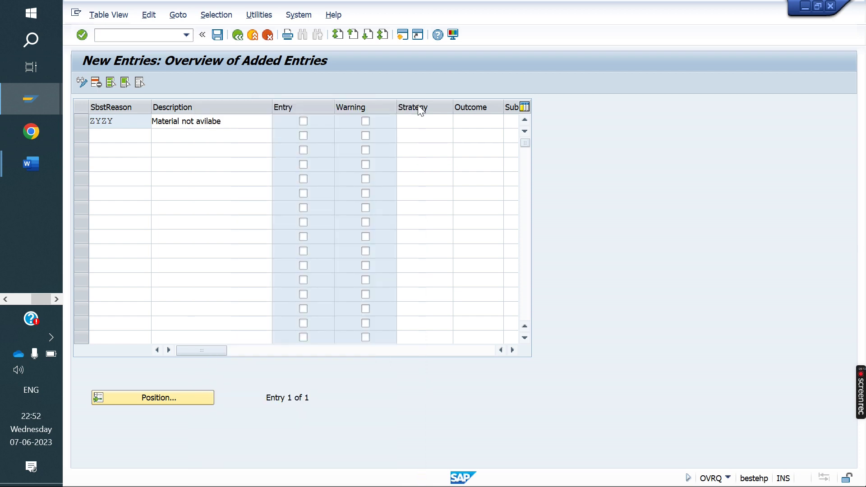
pyautogui.click(473, 120)
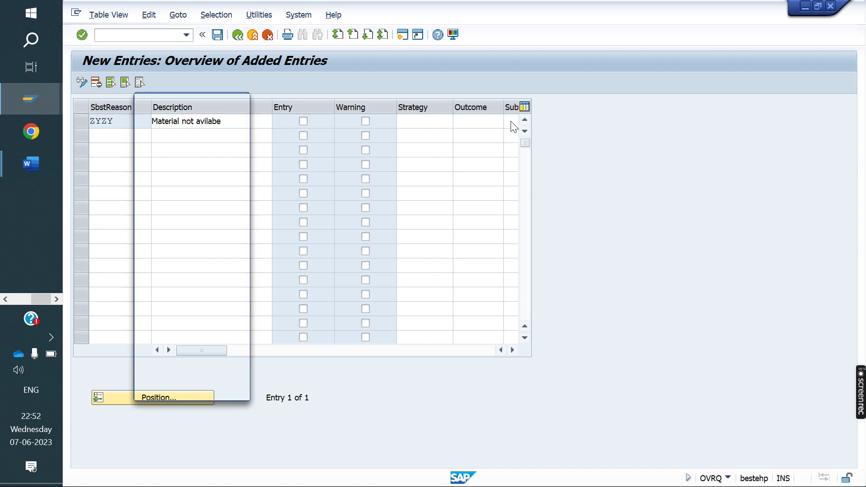
pyautogui.click(509, 122)
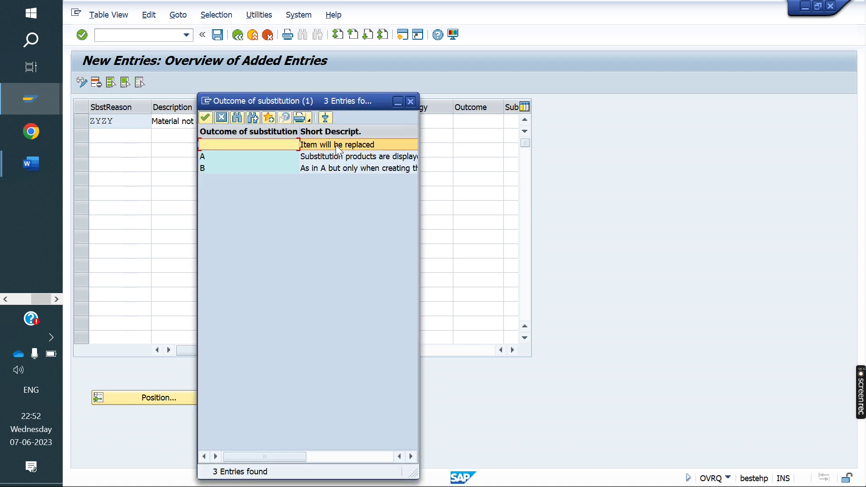
pyautogui.doubleClick(335, 145)
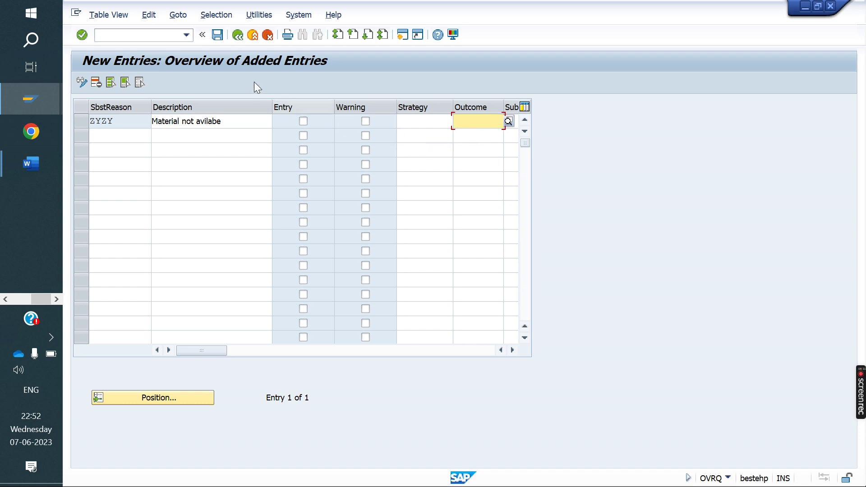
pyautogui.click(217, 35)
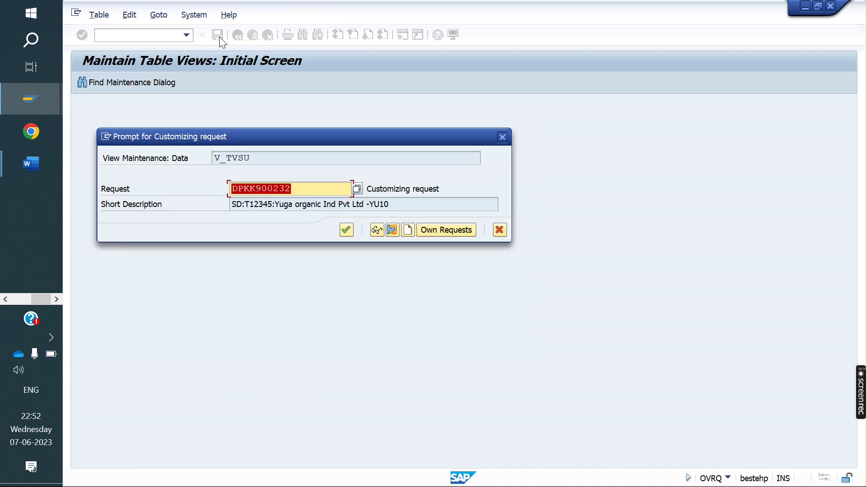
pyautogui.click(346, 229)
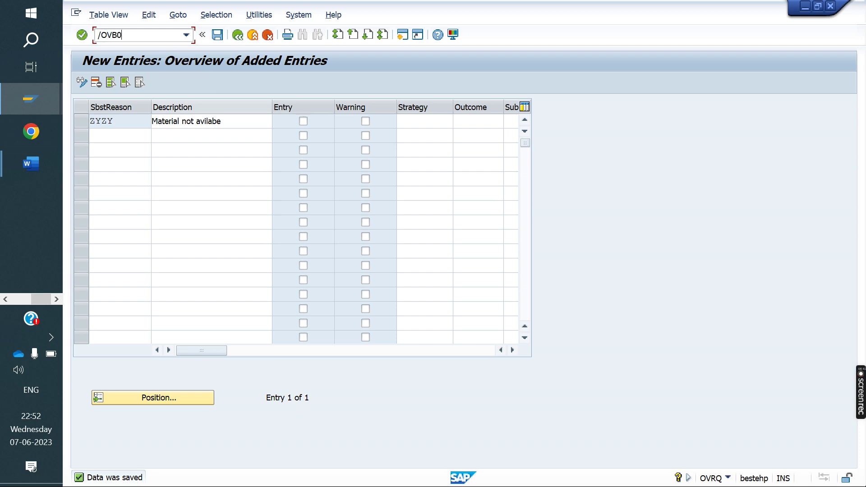
# Step: Open transaction VB11 in a new session and start creating material determination records of type ZYZY
pyautogui.press('Return')
pyautogui.write('ZYZY')
pyautogui.press('Return')
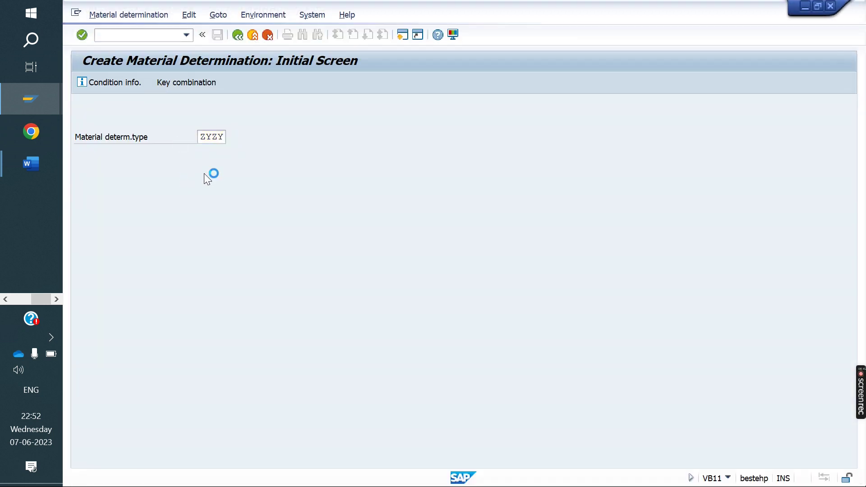
# Step: Set the record header to sales organization YO10, valid to 31.12.9999, with proposed reason ZYZY
pyautogui.write('YO10')
pyautogui.press('Tab')
pyautogui.press('Tab')
pyautogui.press('Right')
pyautogui.press('Right')
pyautogui.press('Right')
pyautogui.press('Delete')
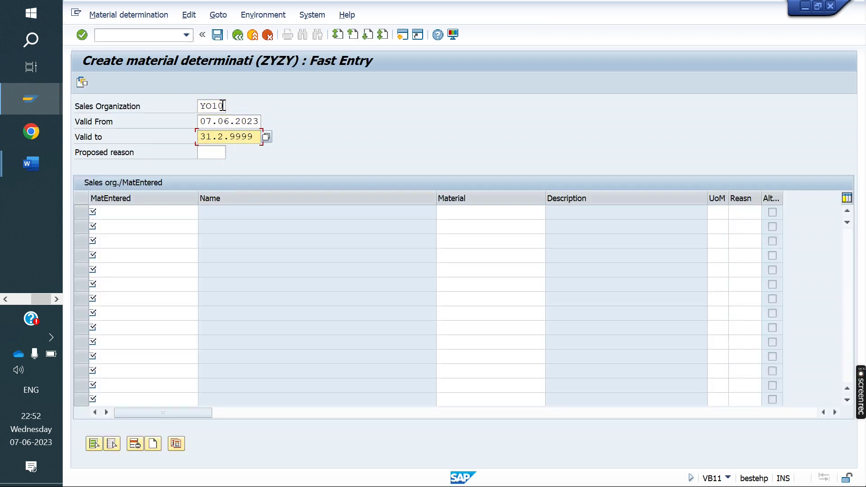
pyautogui.write('1')
pyautogui.press('Tab')
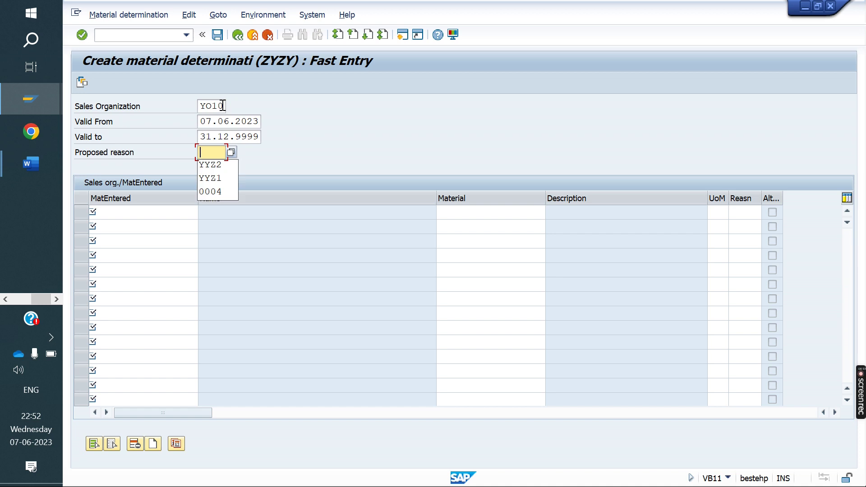
pyautogui.write('ZYZY')
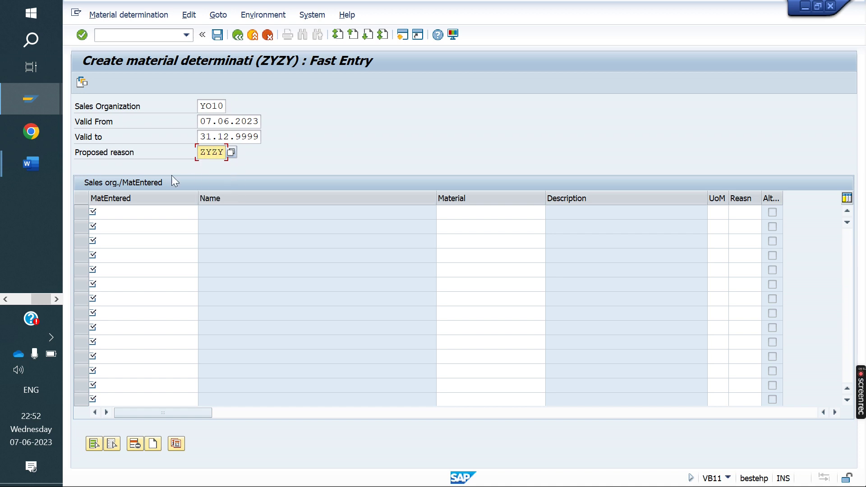
# Step: Enter a determination record replacing material 50065562 with material 50065560
pyautogui.click(115, 216)
pyautogui.write('50065562')
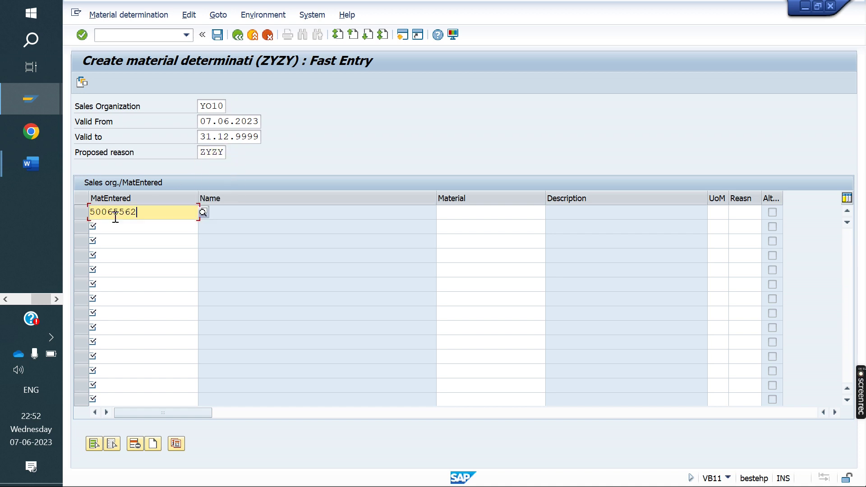
pyautogui.press('Return')
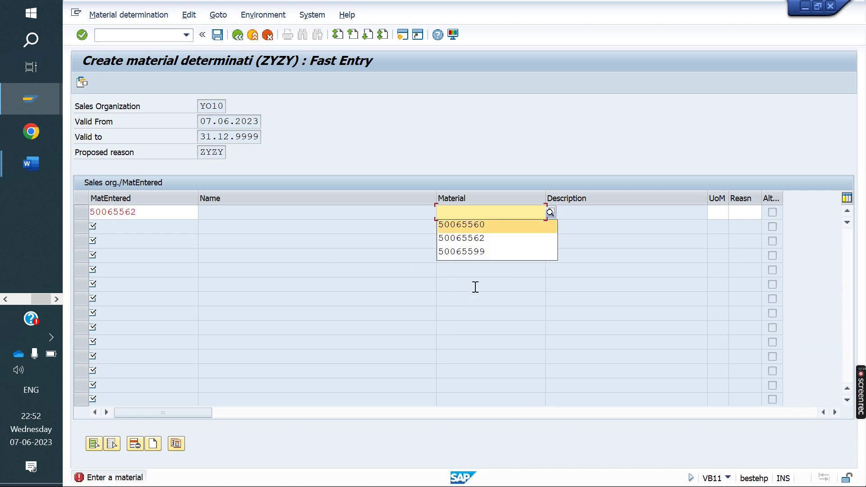
pyautogui.press('Return')
pyautogui.click(163, 211)
pyautogui.moveTo(164, 211); pyautogui.dragTo(83, 212)
pyautogui.click(485, 212)
pyautogui.moveTo(485, 213); pyautogui.dragTo(413, 215)
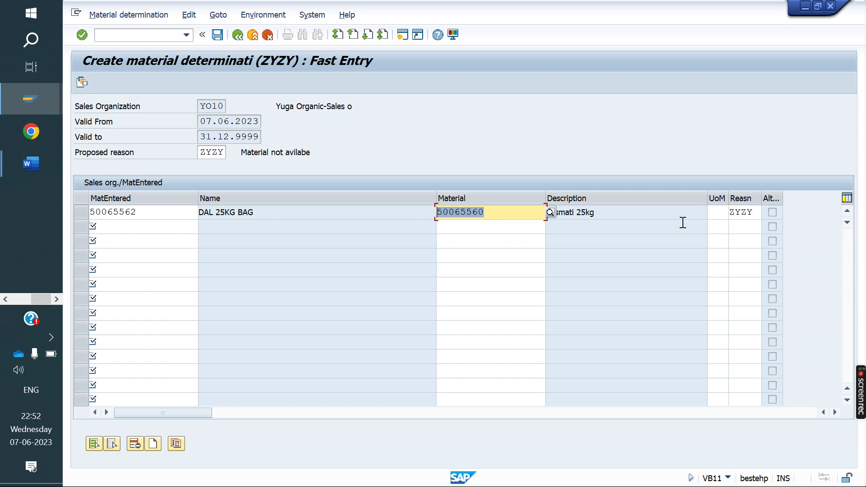
# Step: Set the record's unit of measure to EA and save the condition record
pyautogui.click(718, 218)
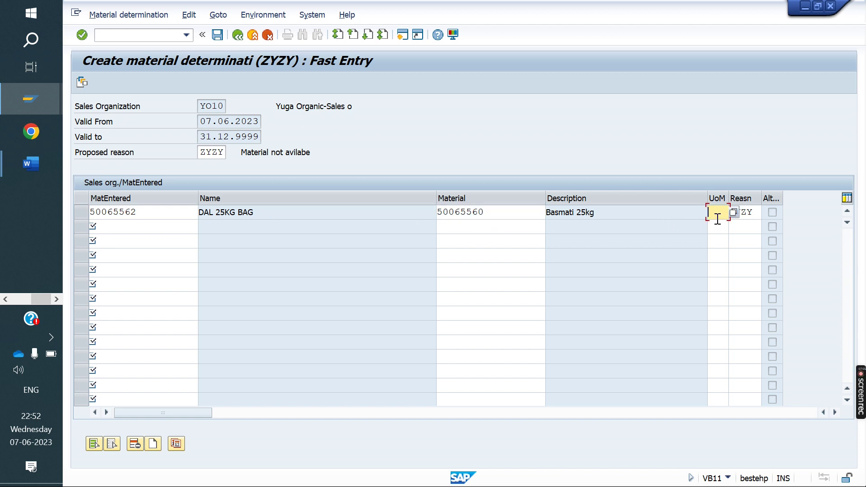
pyautogui.write('EA')
pyautogui.press('Return')
pyautogui.click(217, 35)
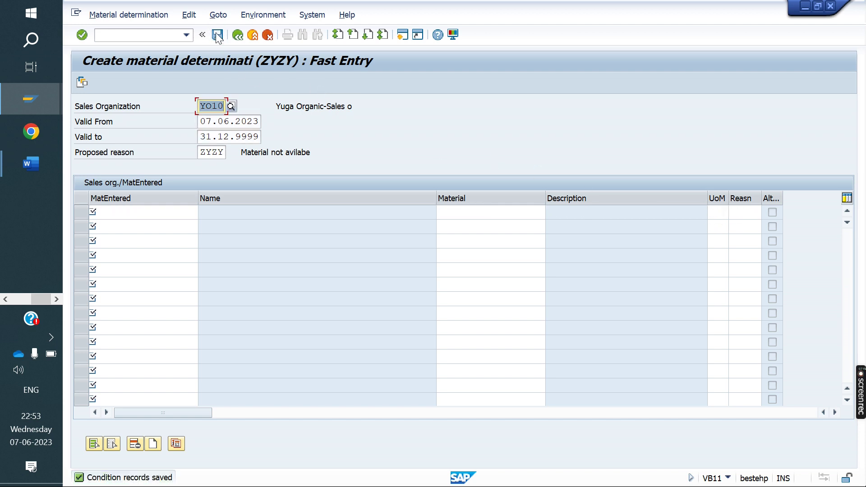
# Step: Open transaction VA01 and start a YOOR order for sales organization YO10, distribution channel YD and division yr
pyautogui.click(156, 36)
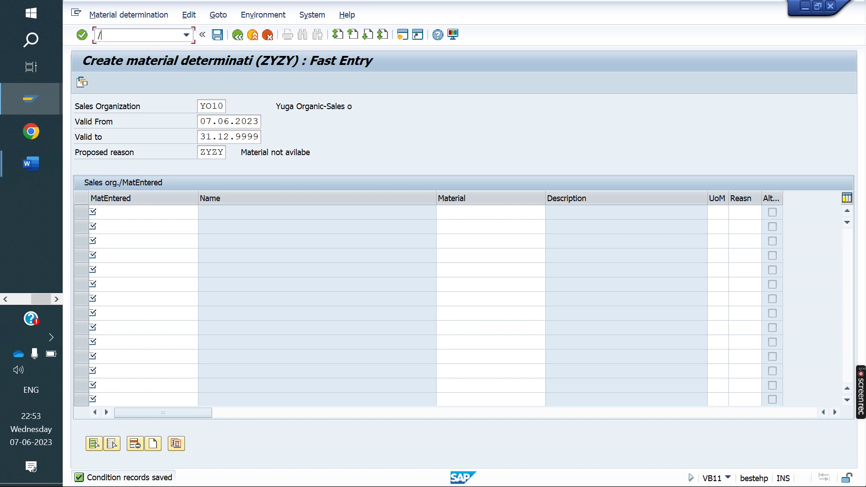
pyautogui.press('Return')
pyautogui.press('Return')
pyautogui.write('YOOR')
pyautogui.press('Return')
pyautogui.press('Tab')
pyautogui.hotkey('shift', 'Tab')
pyautogui.write('YD')
pyautogui.press('Tab')
pyautogui.press('Down')
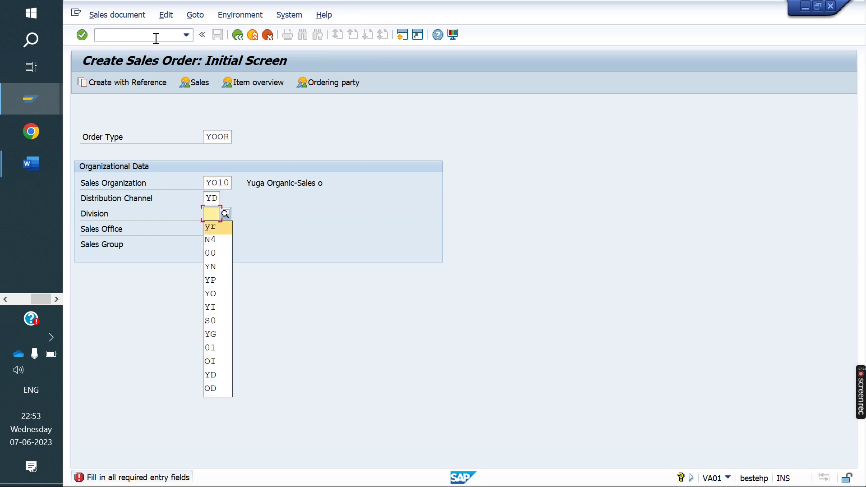
pyautogui.press('Return')
pyautogui.press('Return')
# Step: Fill in the order's sold-to party and PO number from the previously used entries and confirm the header data
pyautogui.press('Down')
pyautogui.press('Return')
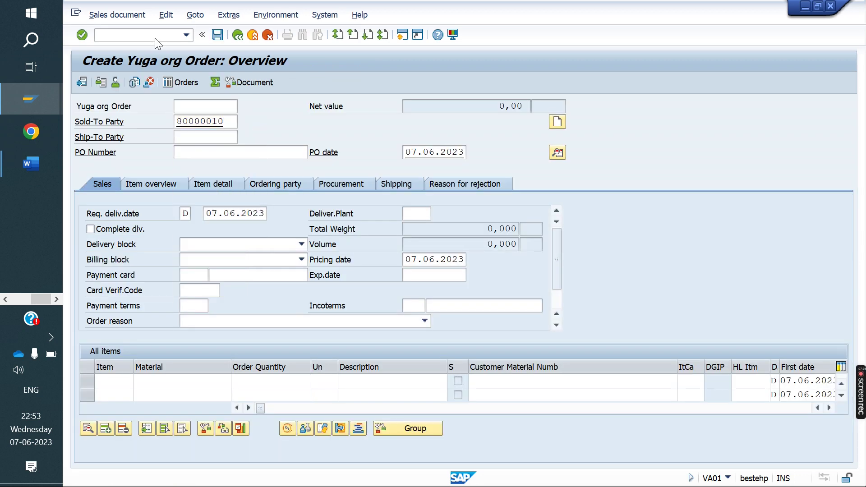
pyautogui.press('Return')
pyautogui.press('Down')
pyautogui.press('Return')
pyautogui.press('Return')
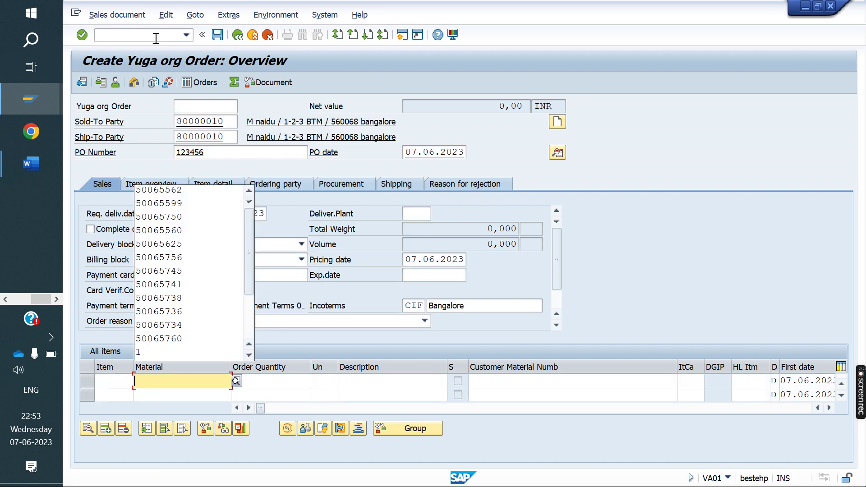
# Step: Add material 50065562 with quantity 1 as the order's first item
pyautogui.press('Return')
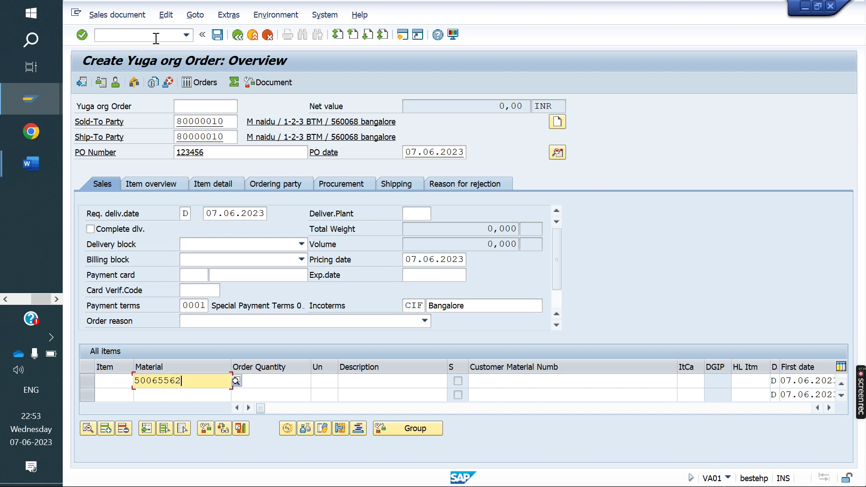
pyautogui.press('Return')
pyautogui.write('1')
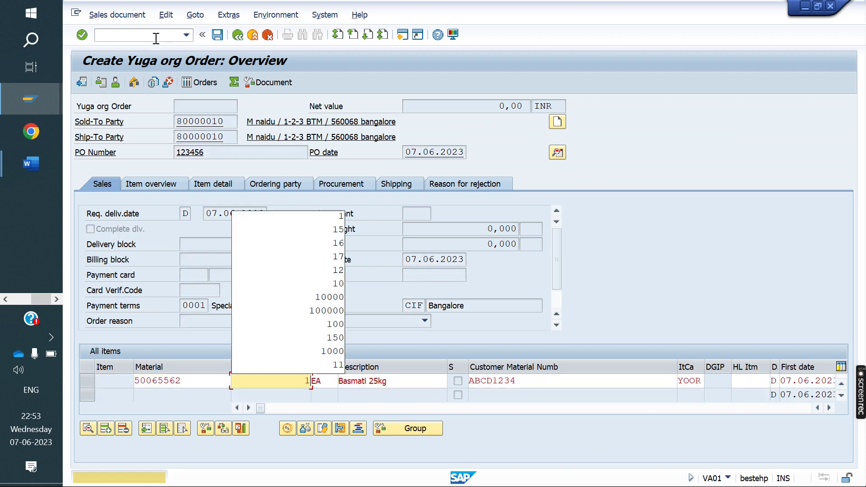
pyautogui.press('Return')
pyautogui.press('Return')
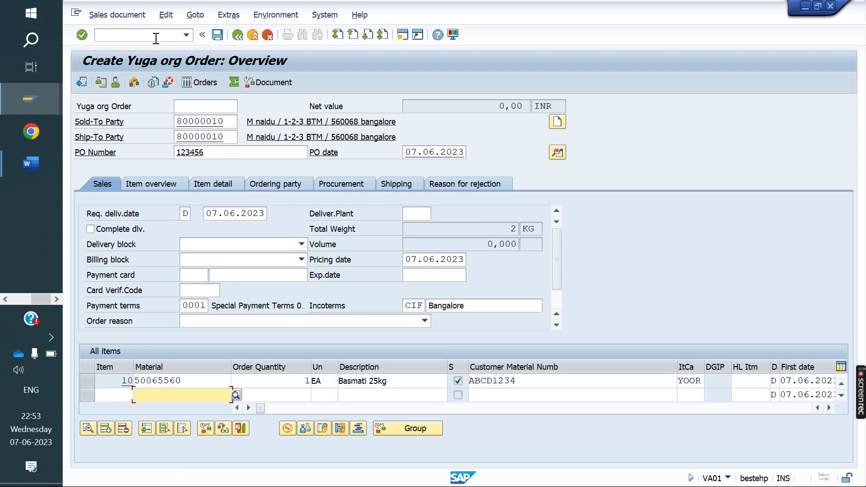
# Step: Show the order's item overview and add material 50065562 as a second item
pyautogui.click(151, 182)
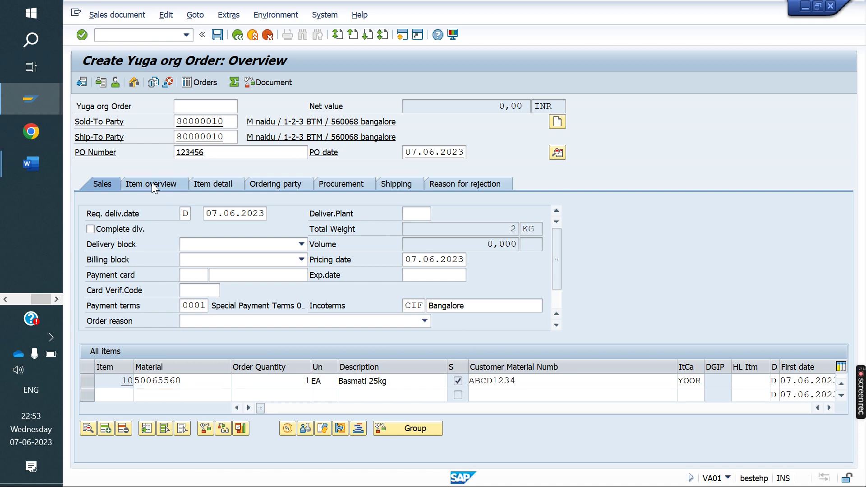
pyautogui.click(211, 275)
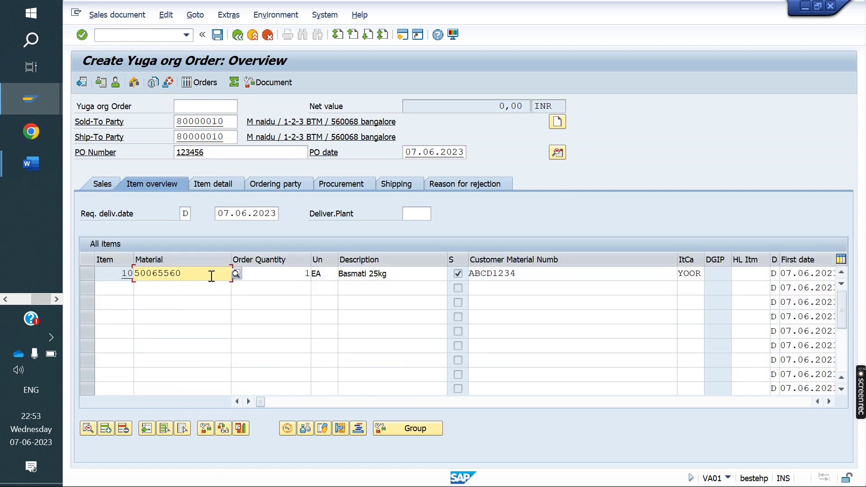
pyautogui.press('Return')
pyautogui.click(212, 274)
pyautogui.press('Return')
pyautogui.press('BackSpace')
pyautogui.press('Down')
pyautogui.press('Return')
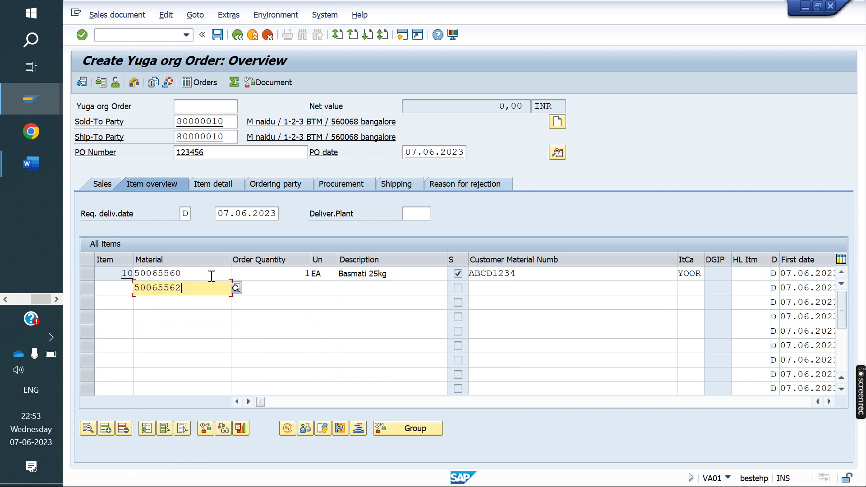
pyautogui.press('Return')
pyautogui.press('Return')
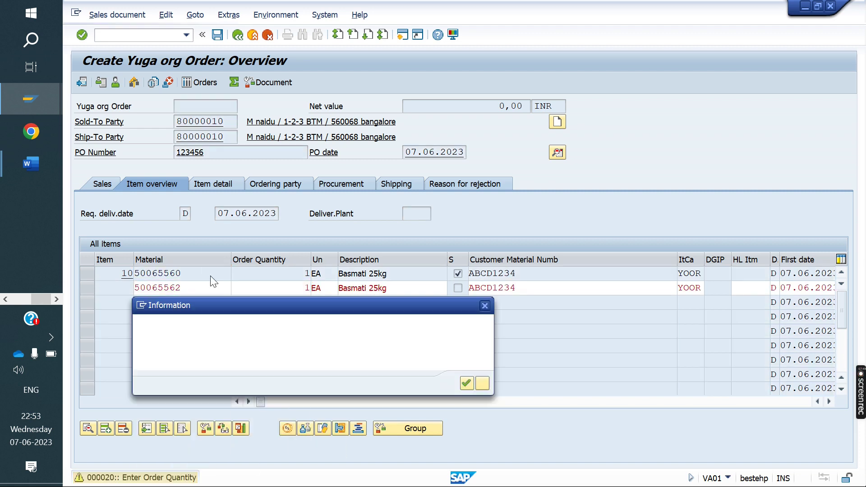
pyautogui.press('Return')
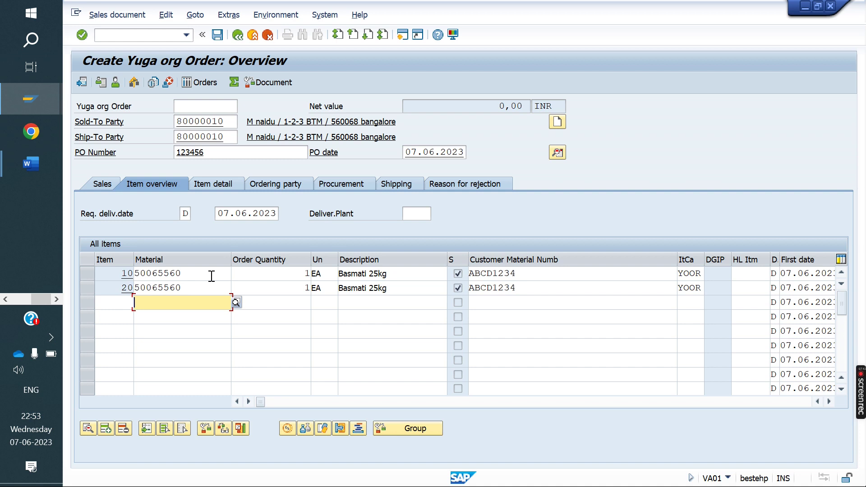
# Step: Switch to the substitution reasons session, set reason ZYZY's outcome to A for displaying substitutes as subitems, and save
pyautogui.moveTo(33, 105)
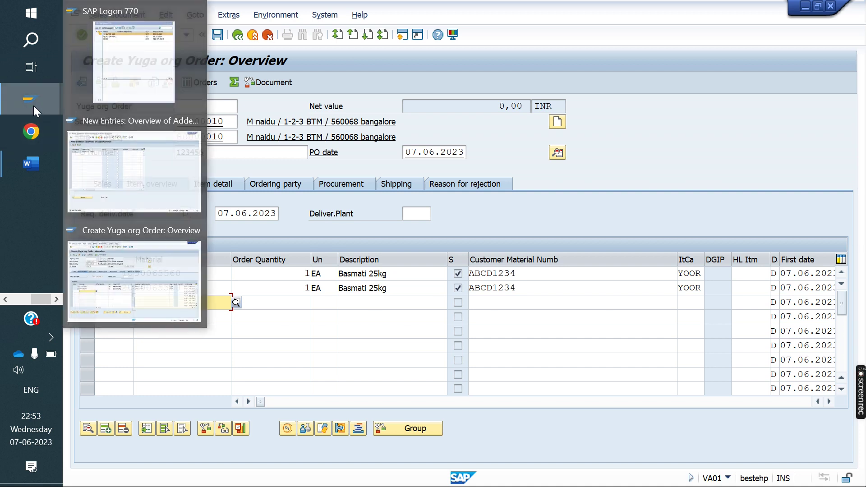
pyautogui.click(132, 164)
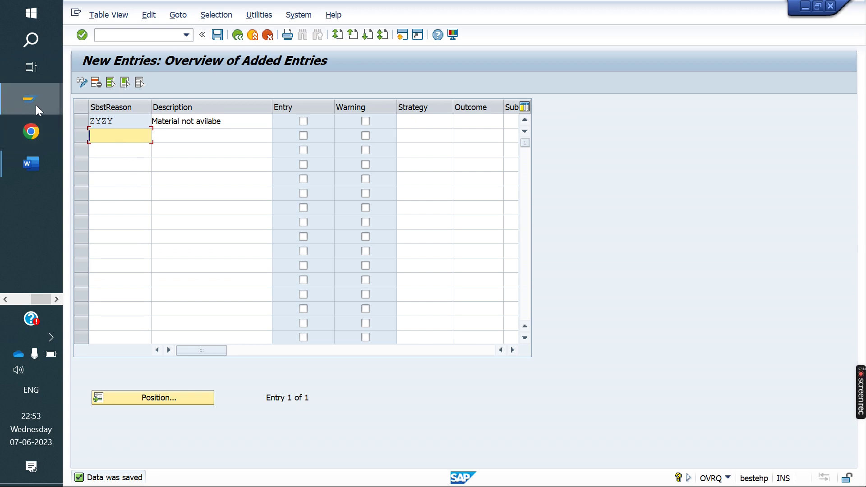
pyautogui.moveTo(36, 104)
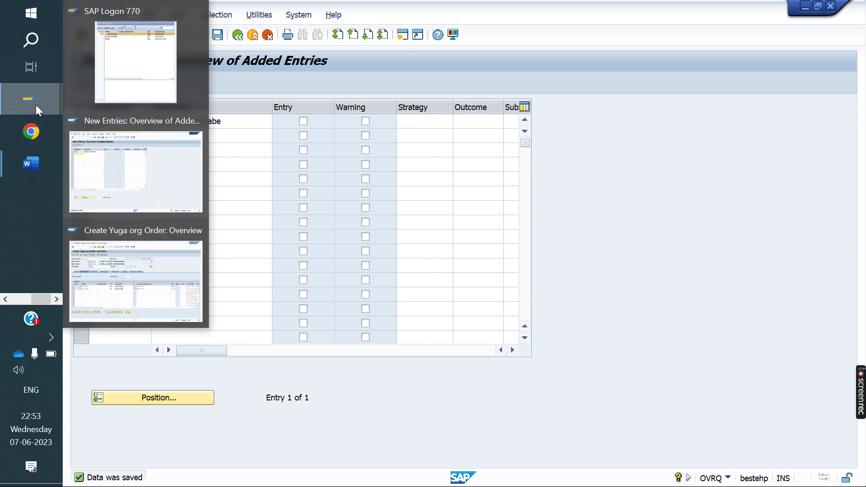
pyautogui.click(132, 167)
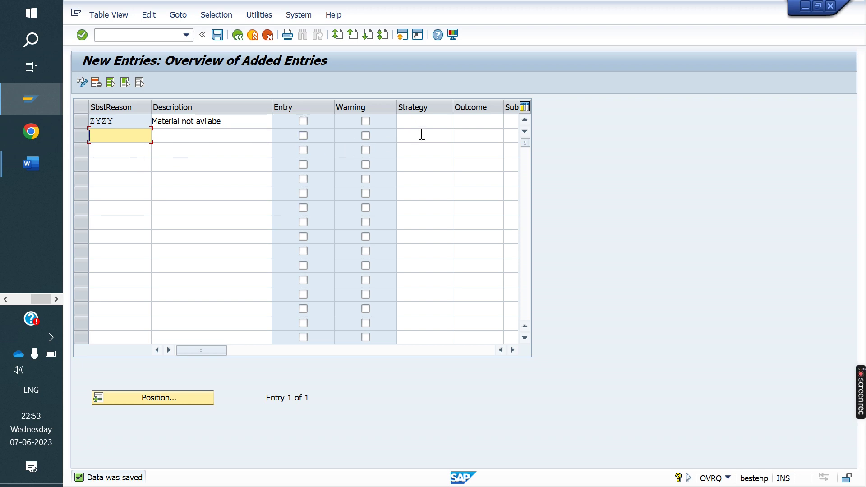
pyautogui.click(481, 121)
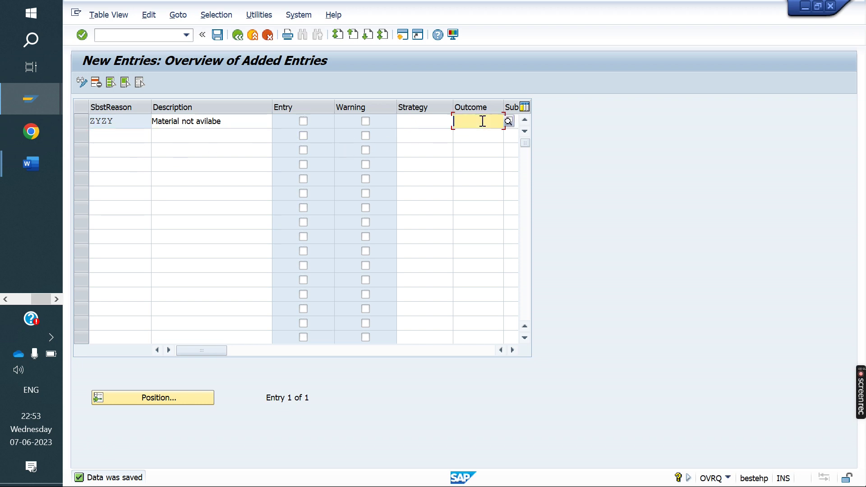
pyautogui.click(508, 123)
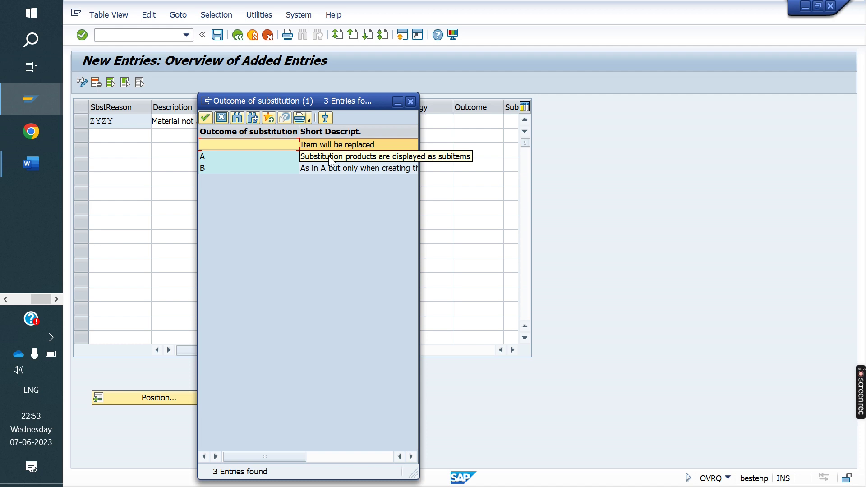
pyautogui.click(329, 156)
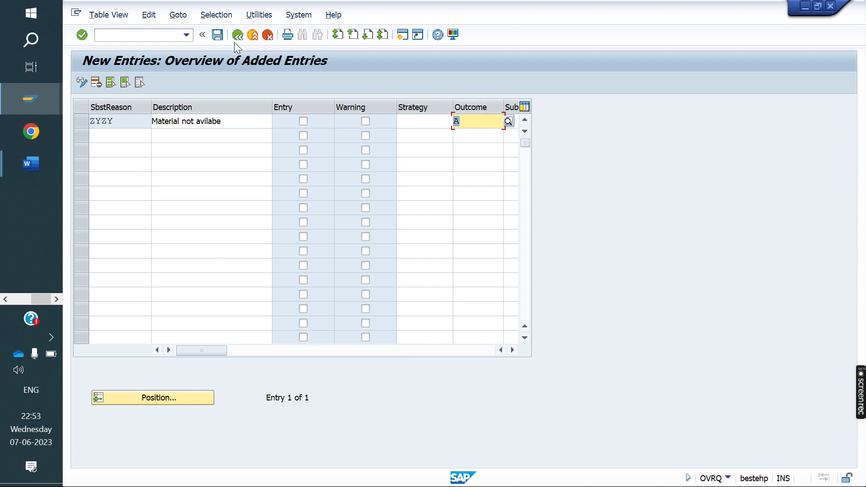
pyautogui.click(222, 38)
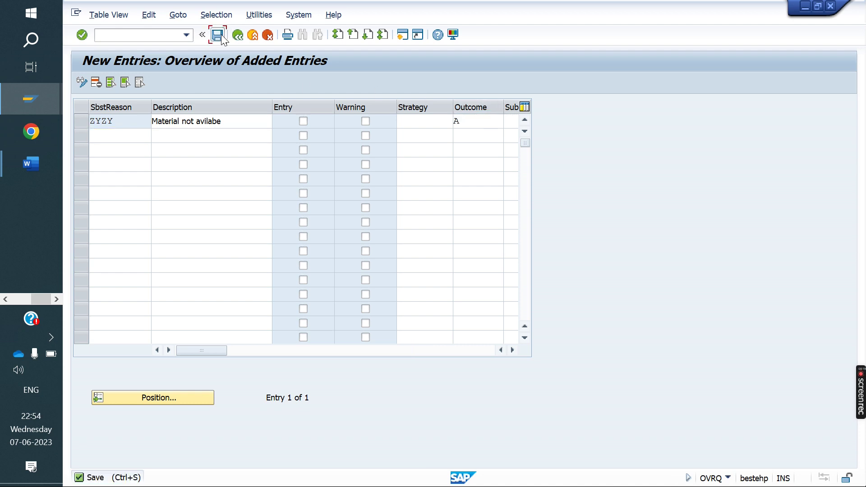
# Step: Return to the sales order session and leave it for transaction VOV4, the item category assignment
pyautogui.moveTo(38, 96)
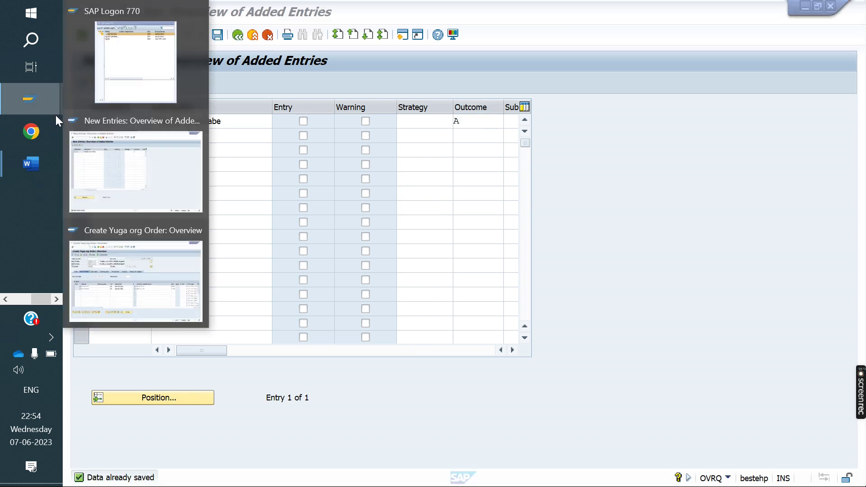
pyautogui.click(150, 262)
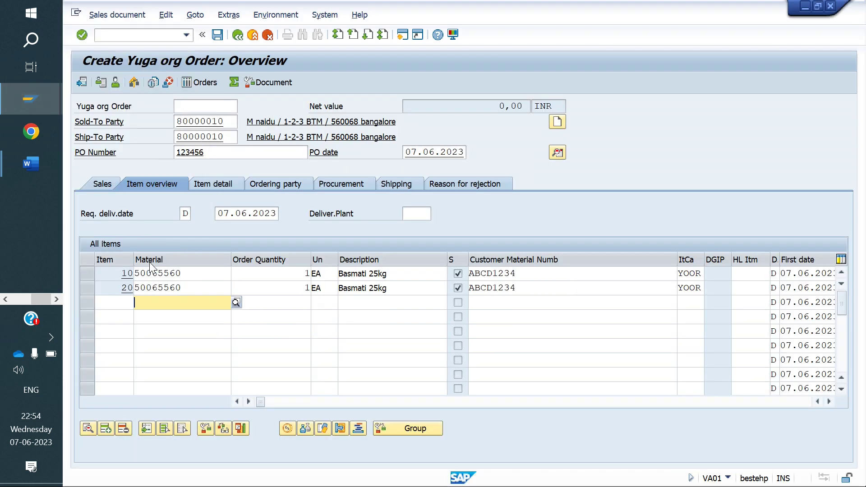
pyautogui.click(134, 35)
pyautogui.write('/NVOV4')
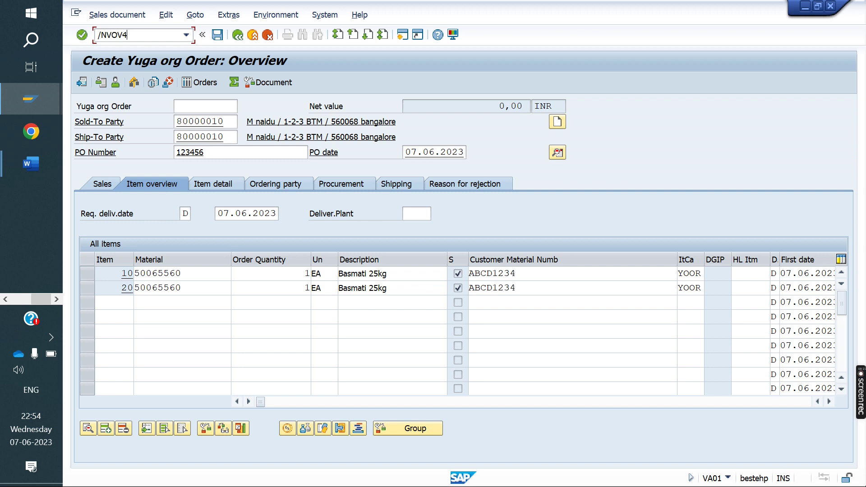
pyautogui.press('Return')
# Step: Review the item category determination notes in Material determination.docx in Word, and return to the SAP item category assignment
pyautogui.moveTo(33, 166)
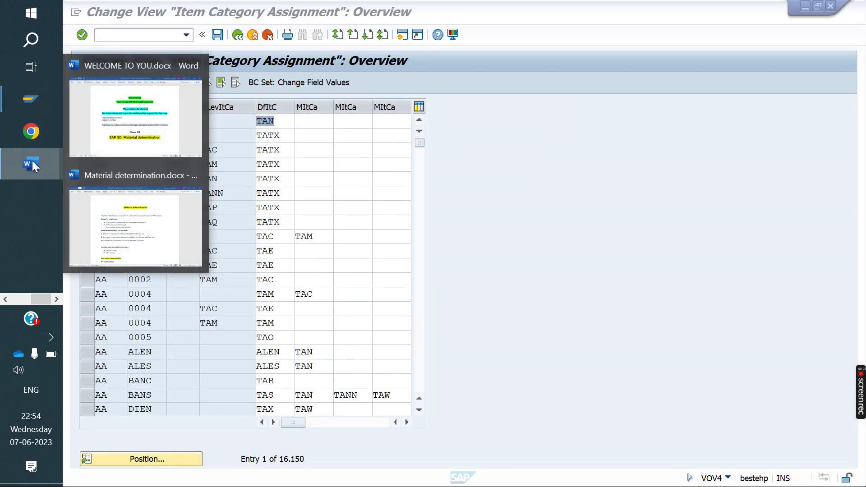
pyautogui.click(122, 217)
pyautogui.scroll(-3, 293, 243)
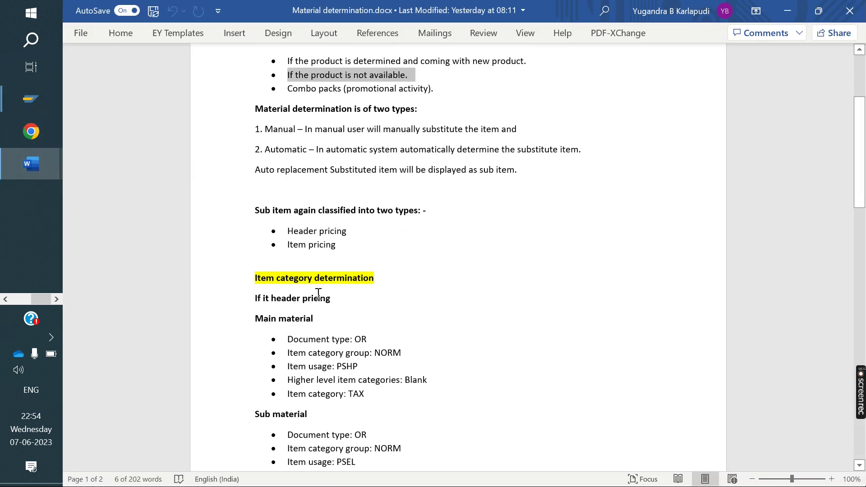
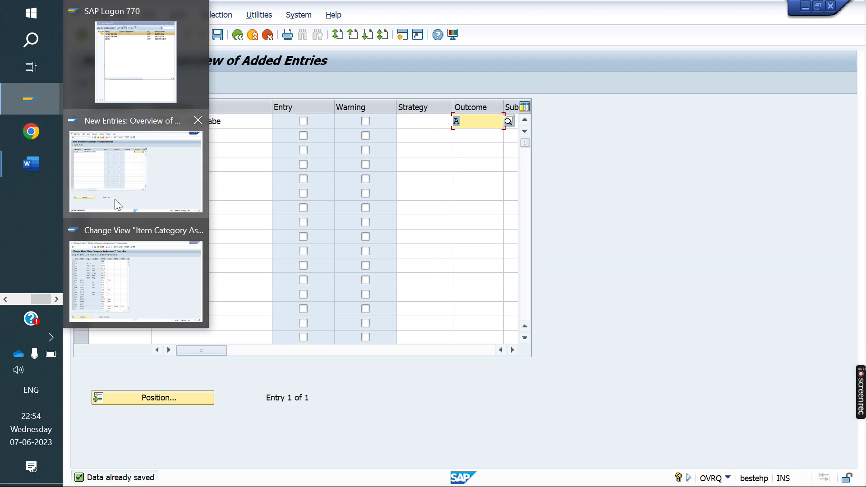
pyautogui.click(148, 263)
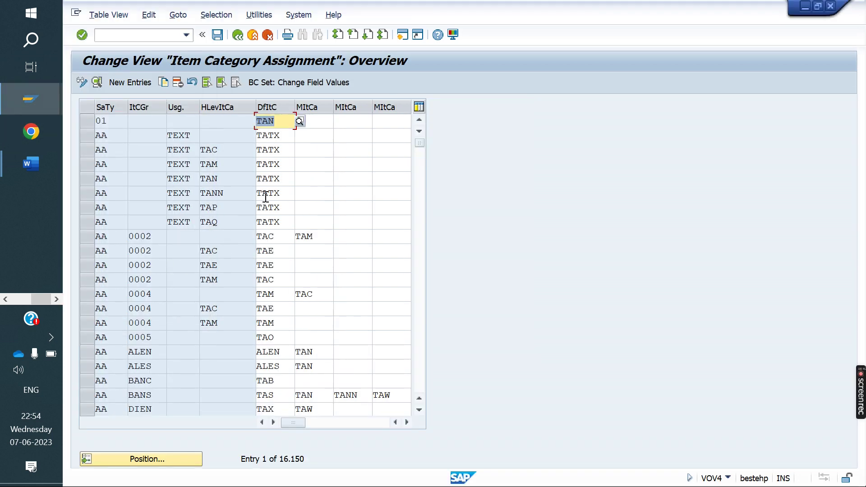
# Step: Position the item category assignment list at sales document type YOOR, item category group NORM and item usage PSHP
pyautogui.click(159, 461)
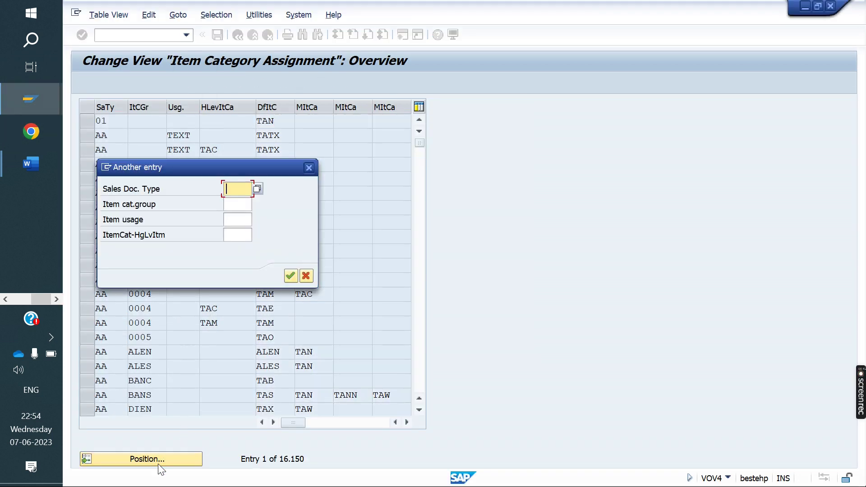
pyautogui.write('YOOR')
pyautogui.press('Tab')
pyautogui.write('NORM')
pyautogui.press('Tab')
pyautogui.press('Down')
pyautogui.press('Down')
pyautogui.press('Down')
pyautogui.press('Down')
pyautogui.press('Down')
pyautogui.press('Return')
pyautogui.press('Return')
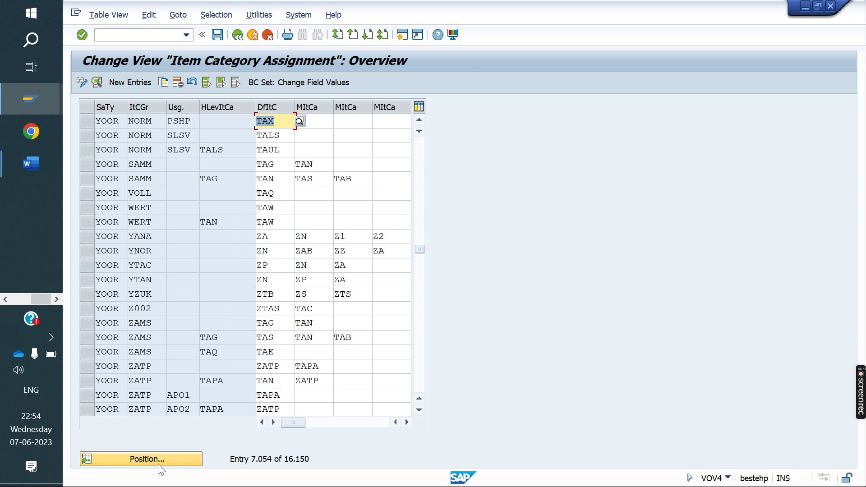
# Step: Switch to Material determination.docx in Word and compare item usage and item category for main and sub material under header pricing
pyautogui.moveTo(23, 168)
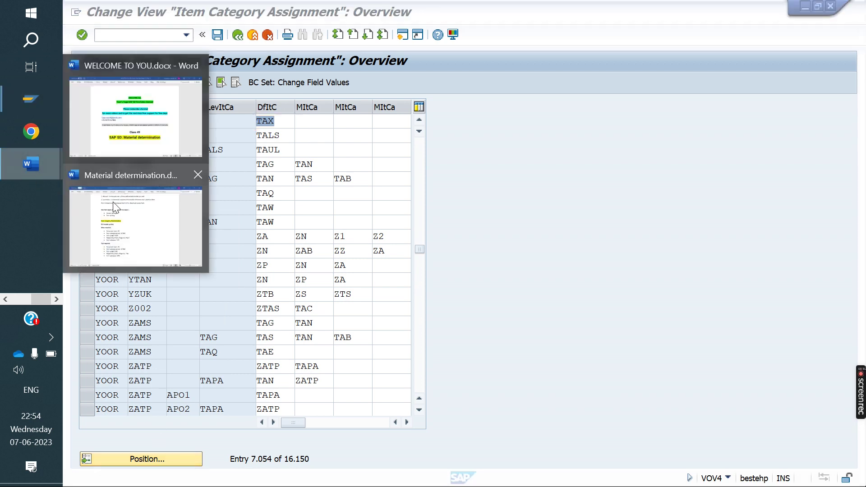
pyautogui.click(118, 209)
pyautogui.click(387, 326)
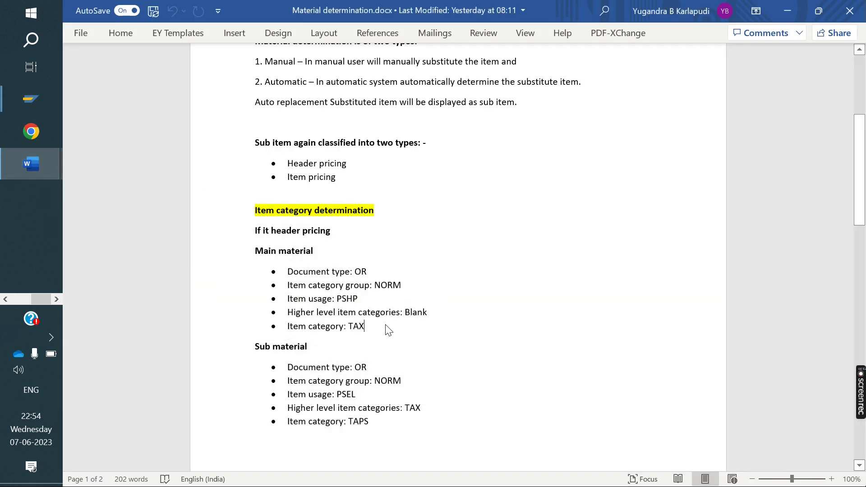
pyautogui.moveTo(366, 299); pyautogui.dragTo(287, 299)
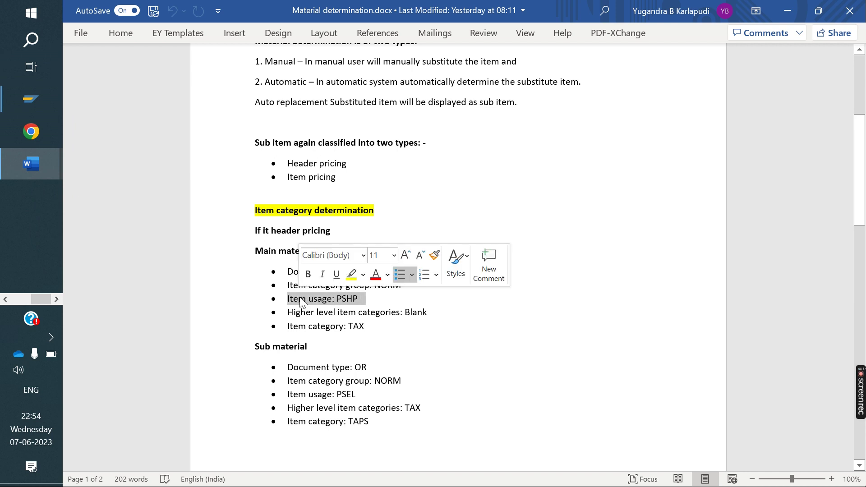
pyautogui.moveTo(366, 396); pyautogui.dragTo(290, 396)
pyautogui.moveTo(366, 299); pyautogui.dragTo(288, 299)
pyautogui.moveTo(365, 395); pyautogui.dragTo(306, 395)
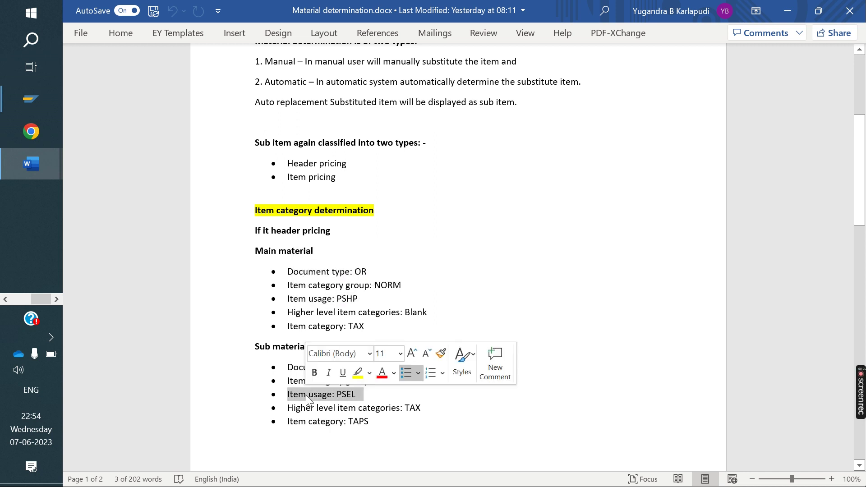
pyautogui.moveTo(373, 326); pyautogui.dragTo(290, 323)
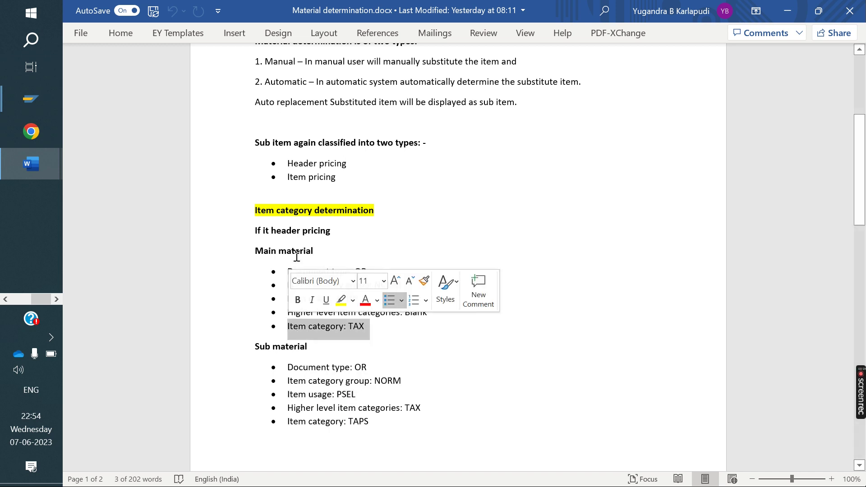
pyautogui.moveTo(376, 419); pyautogui.dragTo(292, 418)
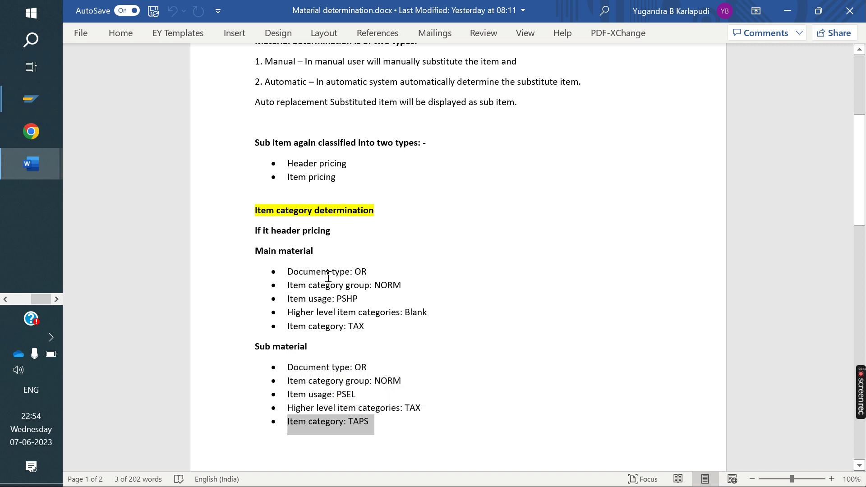
pyautogui.moveTo(368, 327); pyautogui.dragTo(286, 329)
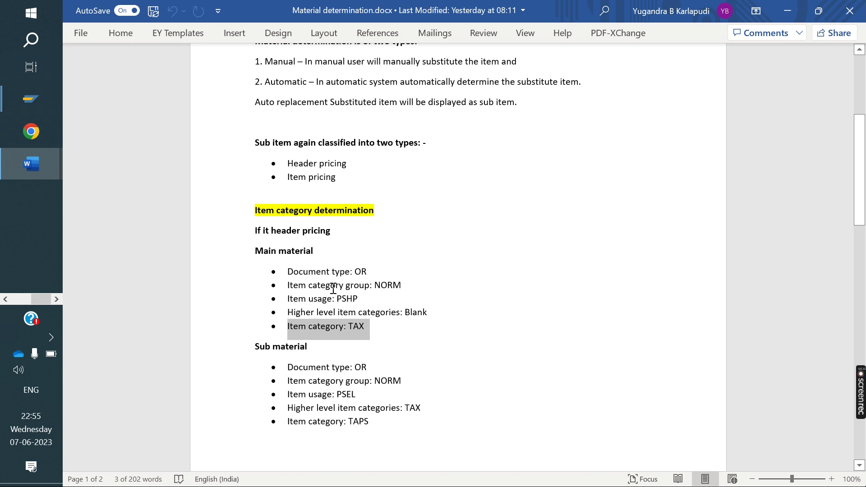
pyautogui.doubleClick(352, 298)
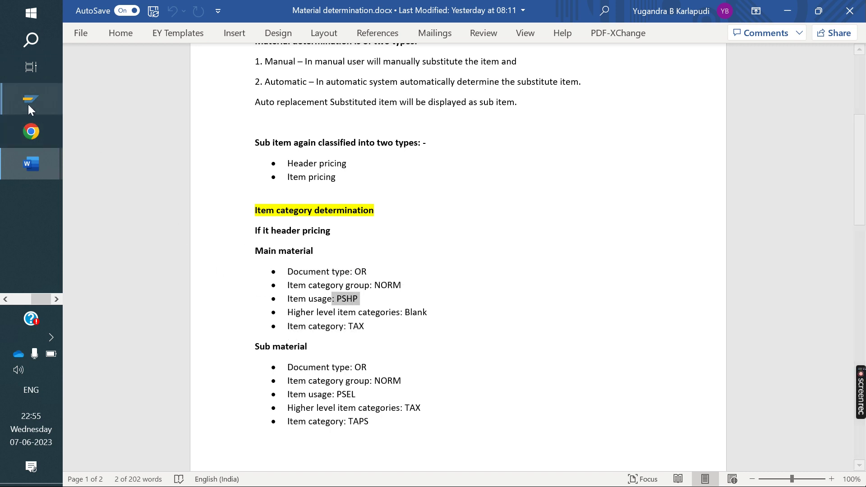
# Step: Return to SAP's item category assignment and examine the YOOR/NORM rows for usage PSHP and for usage PSEL with higher-level category TAX
pyautogui.moveTo(28, 104)
pyautogui.click(127, 271)
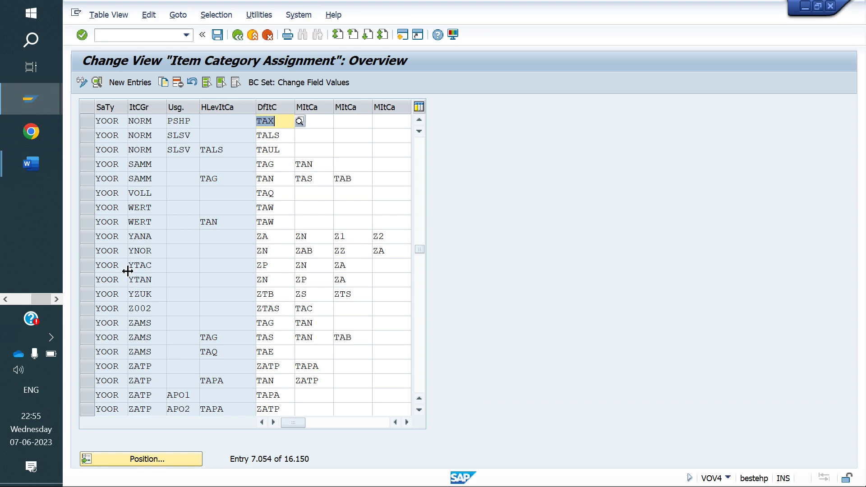
pyautogui.scroll(1, 186, 170)
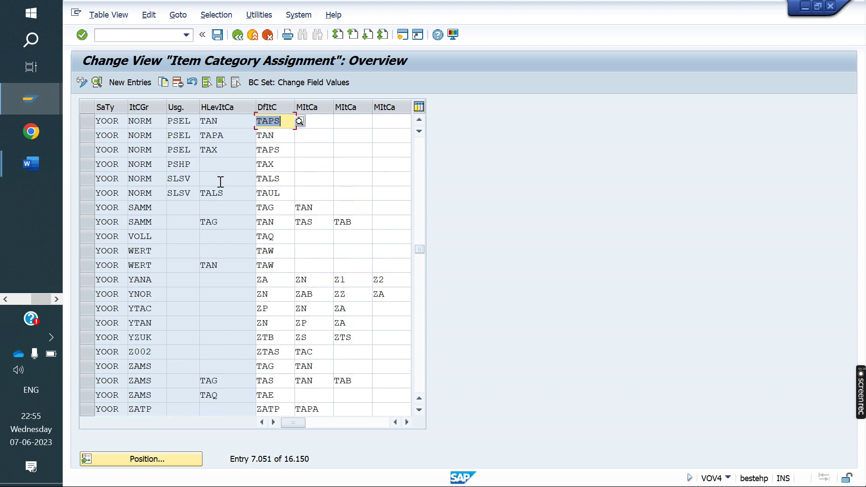
pyautogui.click(88, 164)
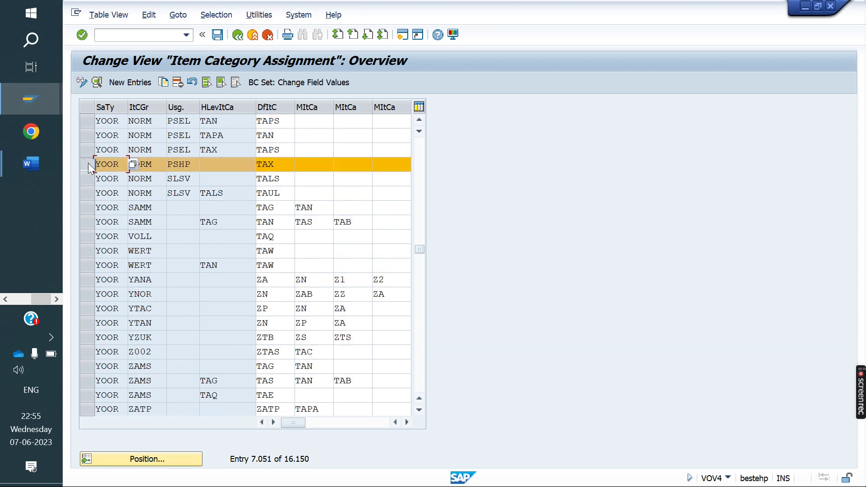
pyautogui.keyDown('shift'); pyautogui.click(87, 150); pyautogui.keyUp('shift')
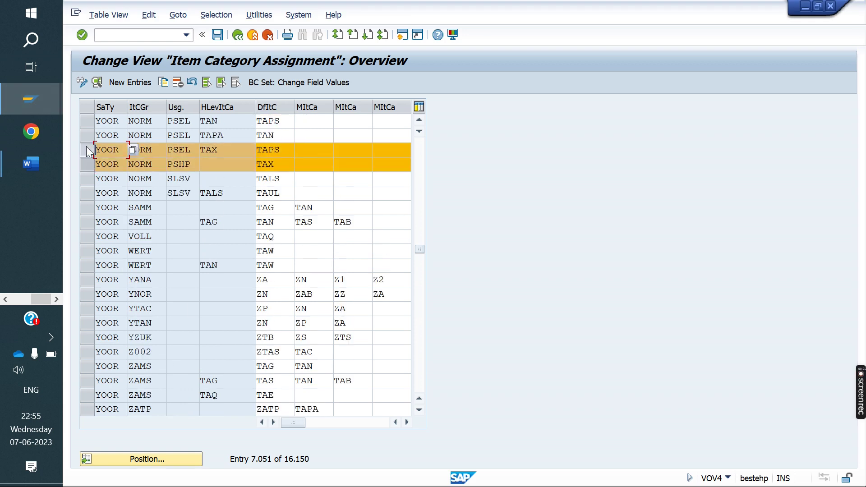
pyautogui.doubleClick(276, 166)
pyautogui.doubleClick(187, 166)
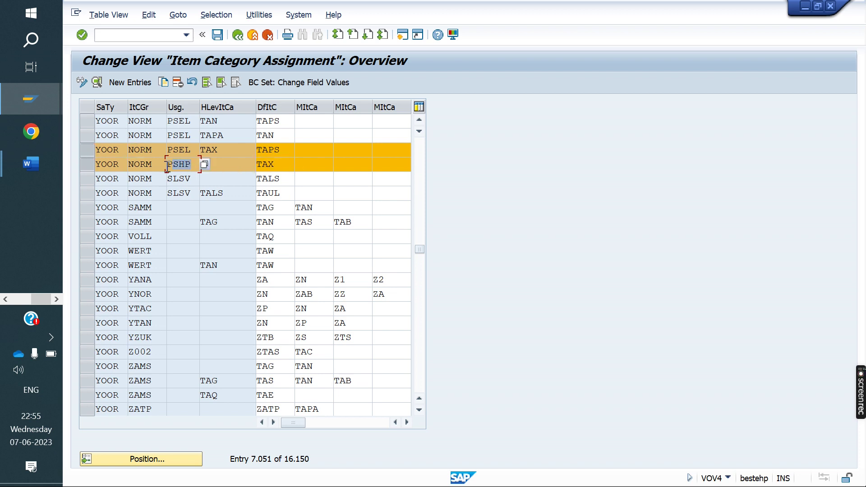
pyautogui.doubleClick(281, 164)
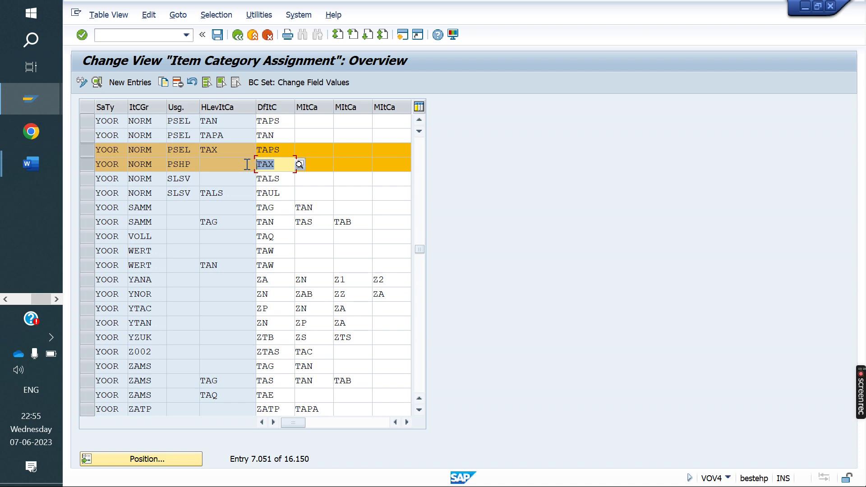
pyautogui.doubleClick(211, 151)
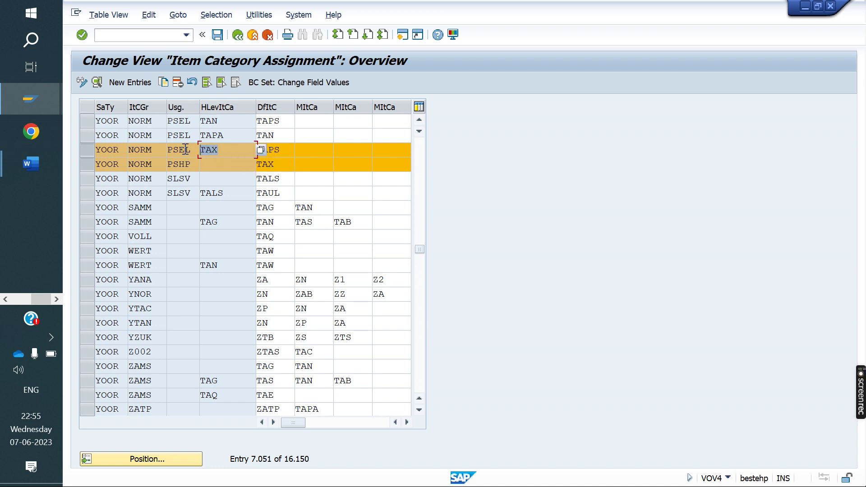
pyautogui.click(291, 152)
pyautogui.moveTo(286, 150); pyautogui.dragTo(234, 147)
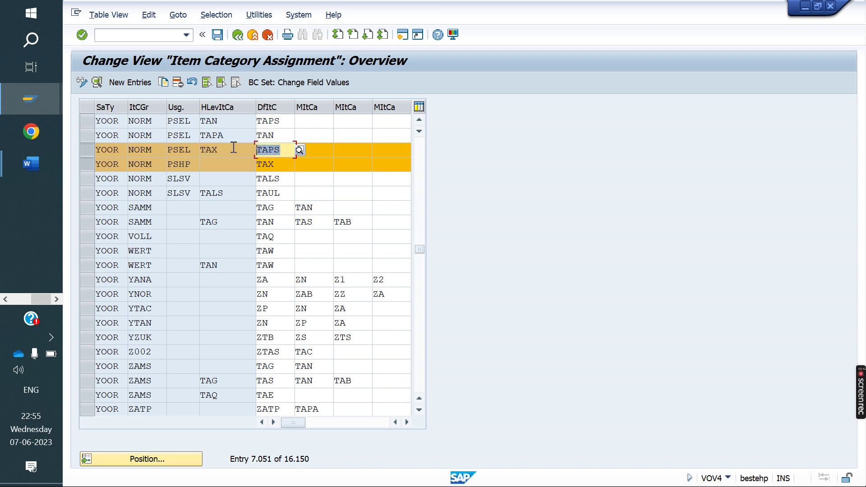
# Step: Start transaction VA01 with order type YOOR and fill in the sold-to party and PO number
pyautogui.click(144, 34)
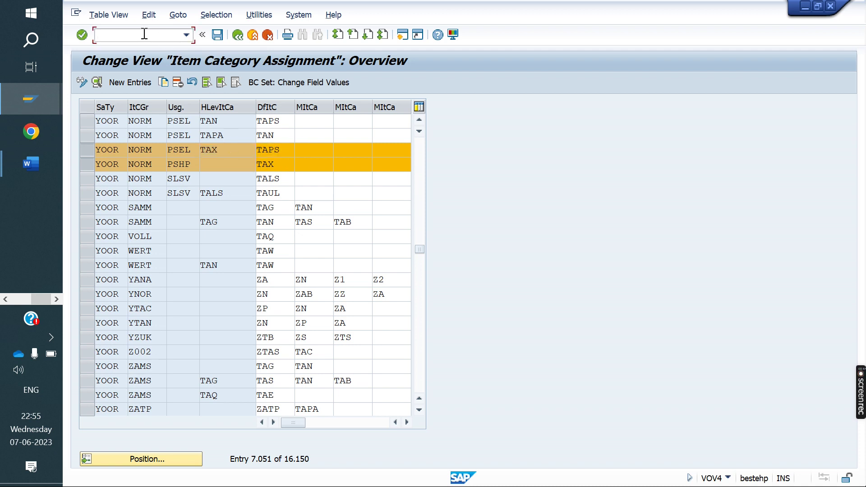
pyautogui.write('/NVA01')
pyautogui.press('Return')
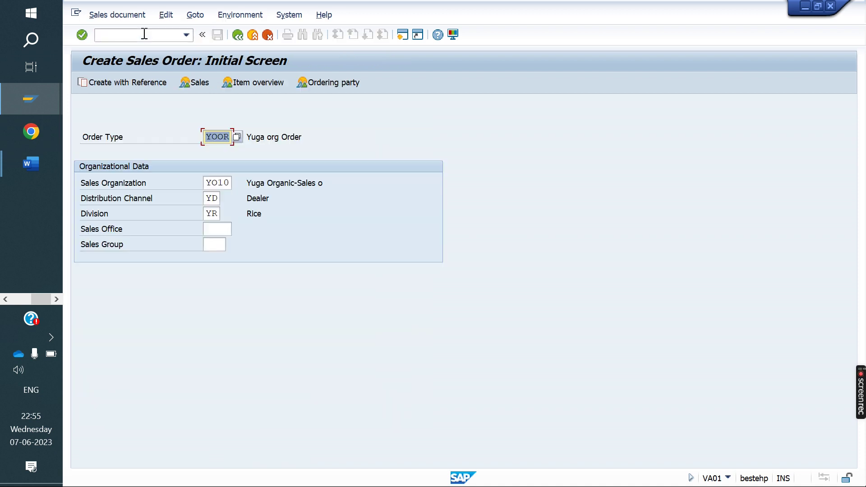
pyautogui.press('Return')
pyautogui.press('Tab')
pyautogui.press('Tab')
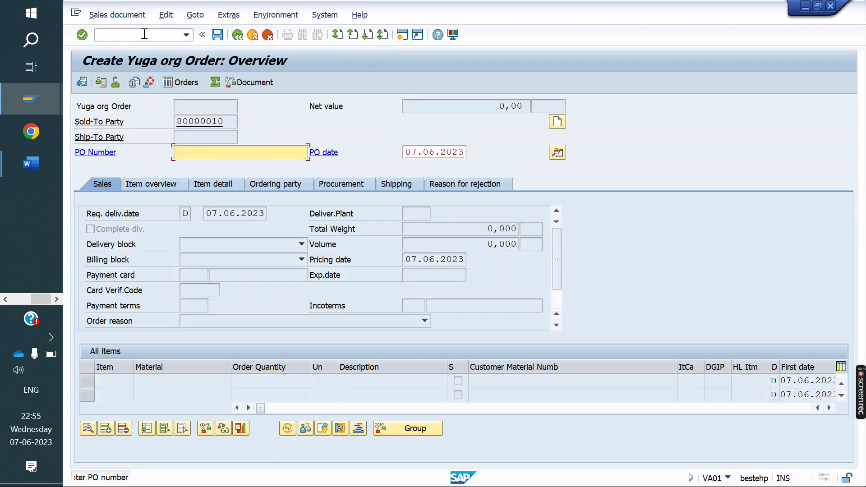
pyautogui.write('123456')
pyautogui.press('Return')
# Step: Add material 50065562 as the order's item and accept the entries so the substitute is determined
pyautogui.press('Down')
pyautogui.press('Return')
pyautogui.press('Return')
pyautogui.press('Down')
pyautogui.press('Return')
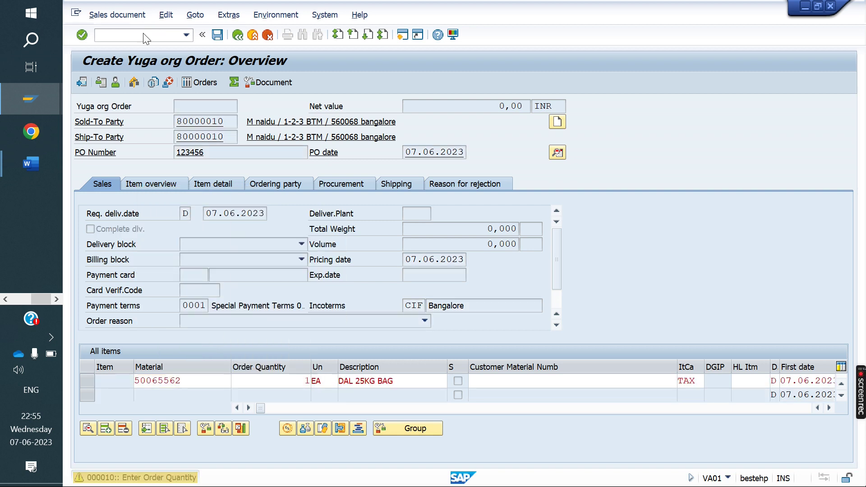
pyautogui.press('Return')
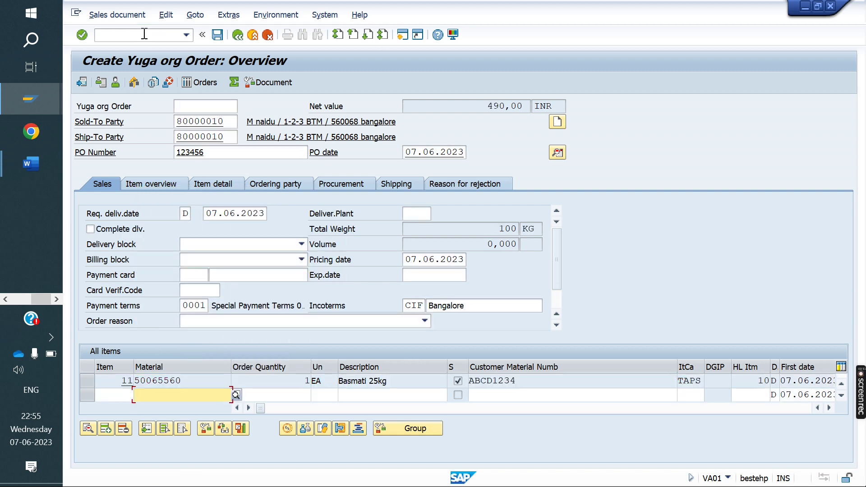
# Step: Show the order's item overview and compare the materials and item categories of the main item and its subitem
pyautogui.click(160, 179)
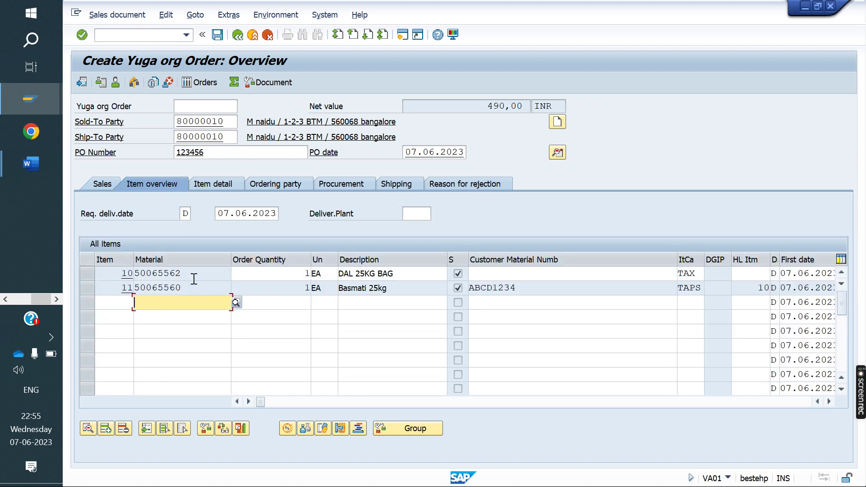
pyautogui.moveTo(193, 276); pyautogui.dragTo(134, 287)
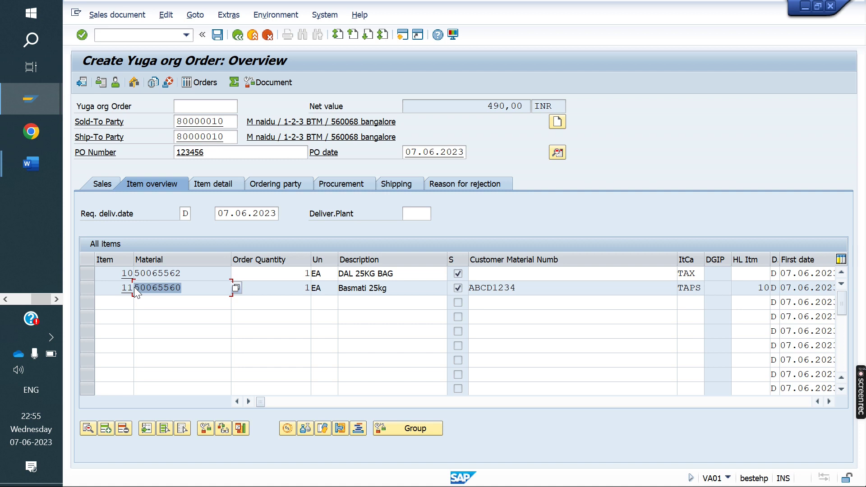
pyautogui.click(90, 272)
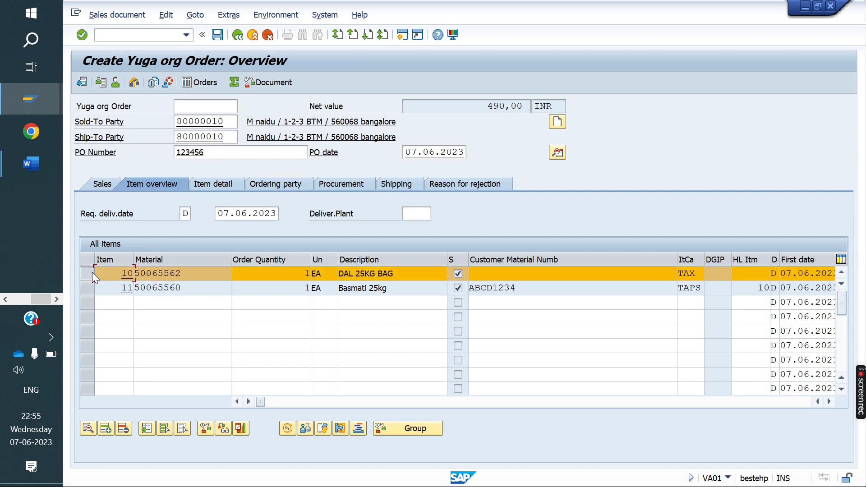
pyautogui.click(92, 272)
pyautogui.moveTo(694, 273); pyautogui.dragTo(676, 273)
pyautogui.click(706, 289)
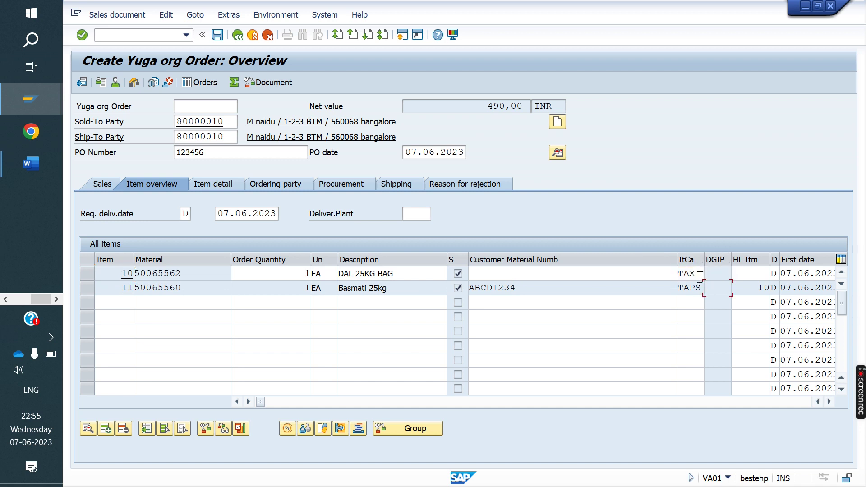
pyautogui.click(699, 274)
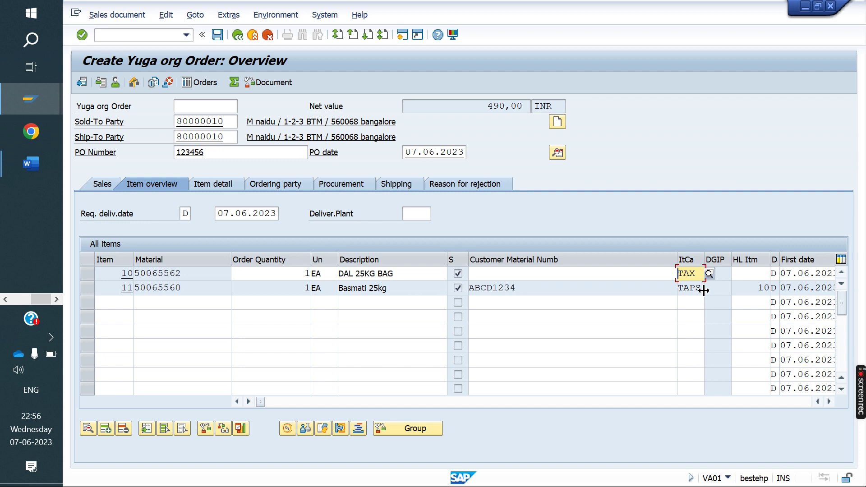
pyautogui.moveTo(696, 274); pyautogui.dragTo(667, 273)
# Step: Inspect the pricing conditions of item 10 and of its substitute, item 11
pyautogui.doubleClick(188, 272)
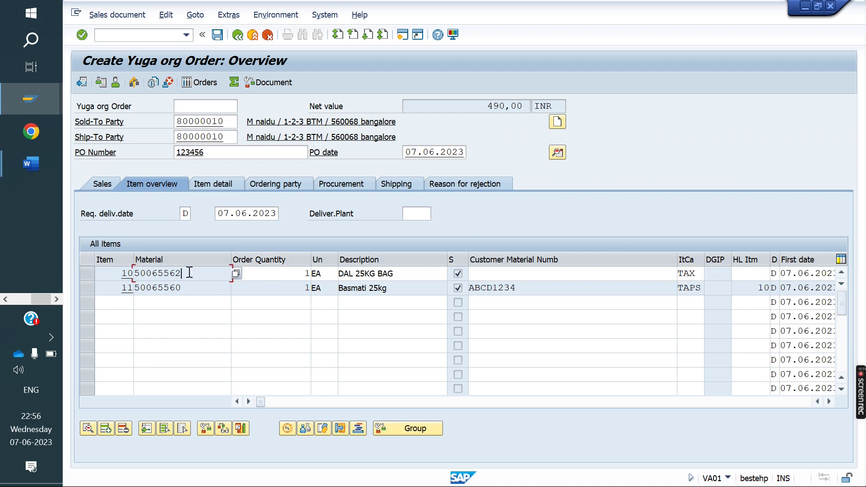
pyautogui.click(326, 154)
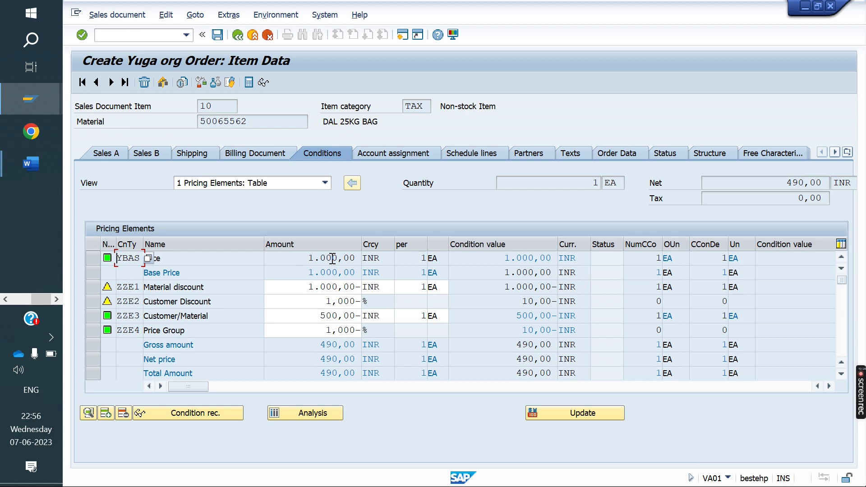
pyautogui.click(112, 82)
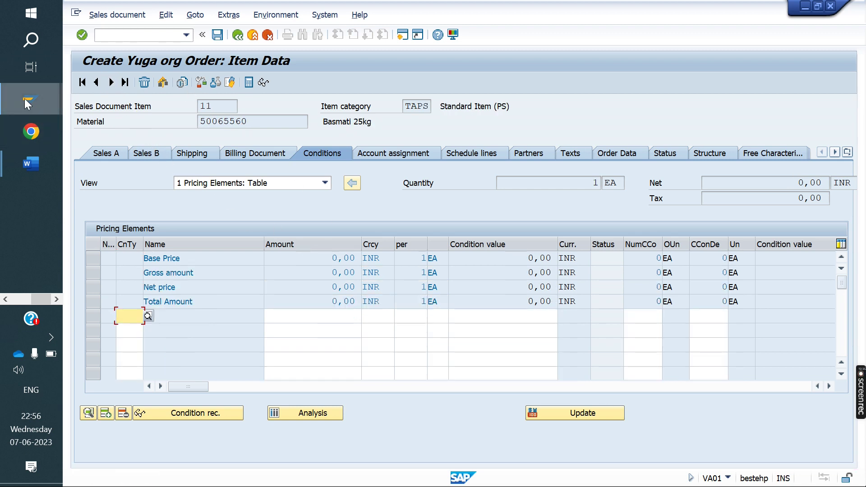
# Step: Switch to the substitution reasons session and check the outcome setting of the saved reason
pyautogui.moveTo(30, 100)
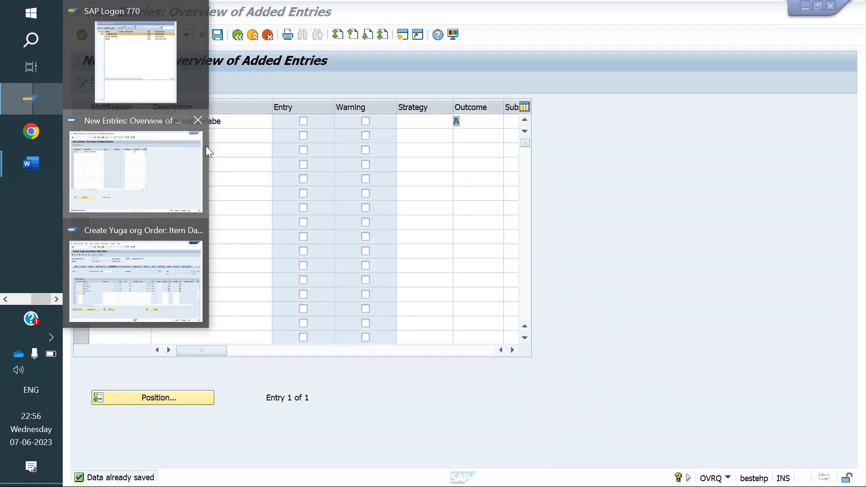
pyautogui.click(205, 146)
pyautogui.click(478, 130)
# Step: Return to the sales order session and create the outbound delivery for the order
pyautogui.moveTo(22, 97)
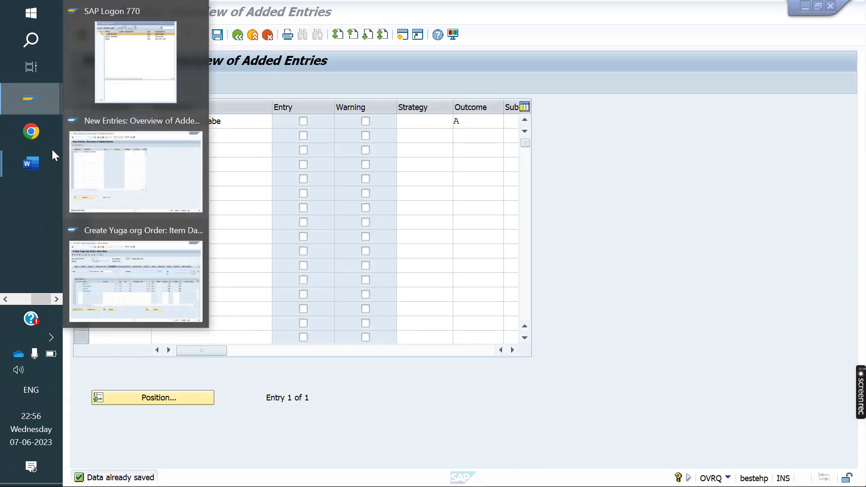
pyautogui.click(136, 267)
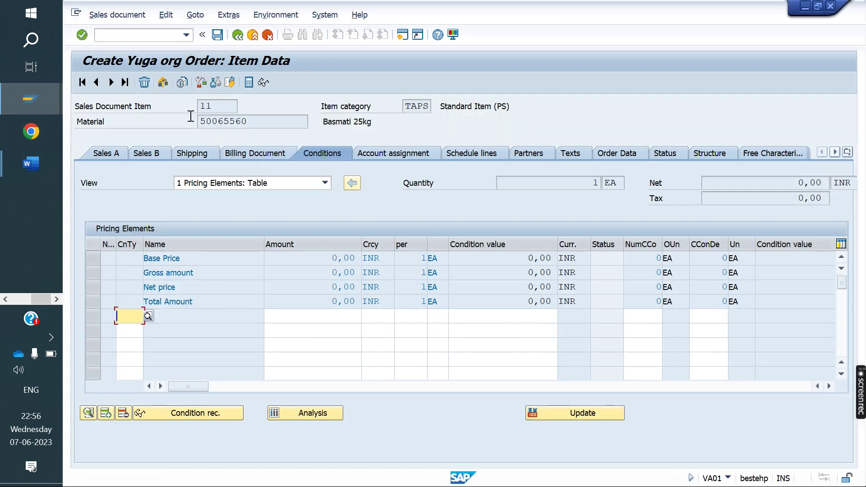
pyautogui.click(115, 16)
pyautogui.click(139, 126)
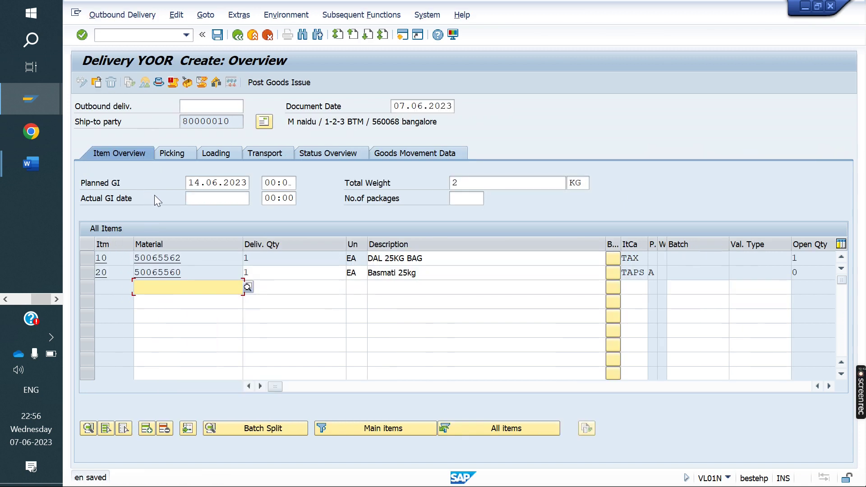
# Step: Enter storage location FG01 and picked quantity 1 for delivery item 20 in the picking data
pyautogui.click(171, 153)
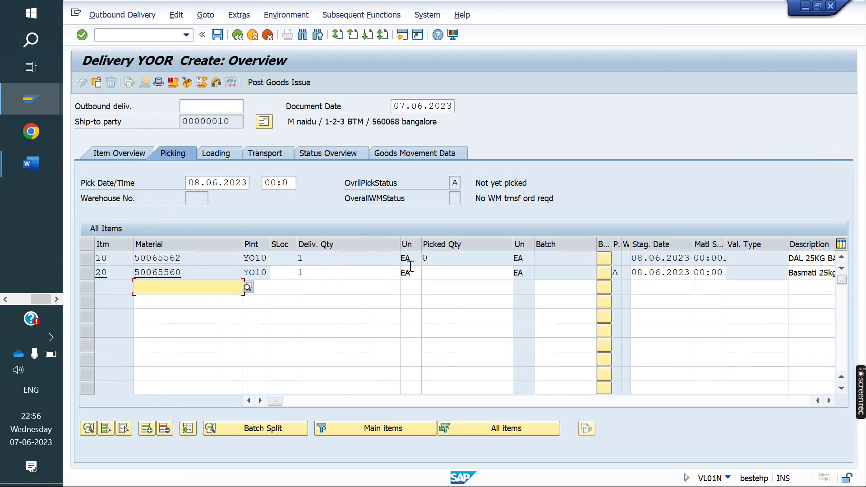
pyautogui.click(443, 257)
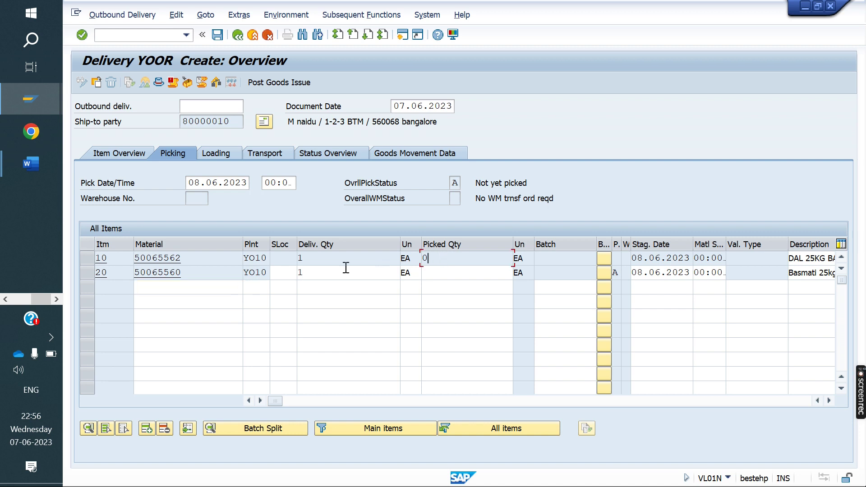
pyautogui.click(281, 276)
pyautogui.click(282, 283)
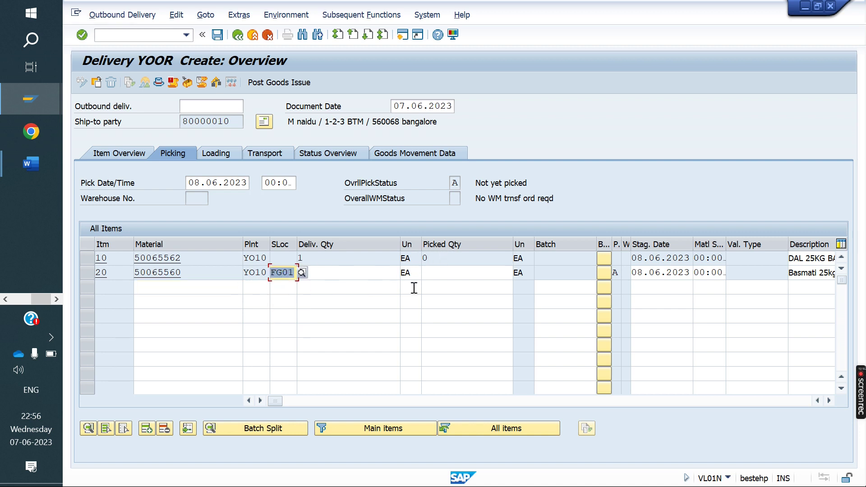
pyautogui.click(454, 279)
pyautogui.write('1')
pyautogui.press('Return')
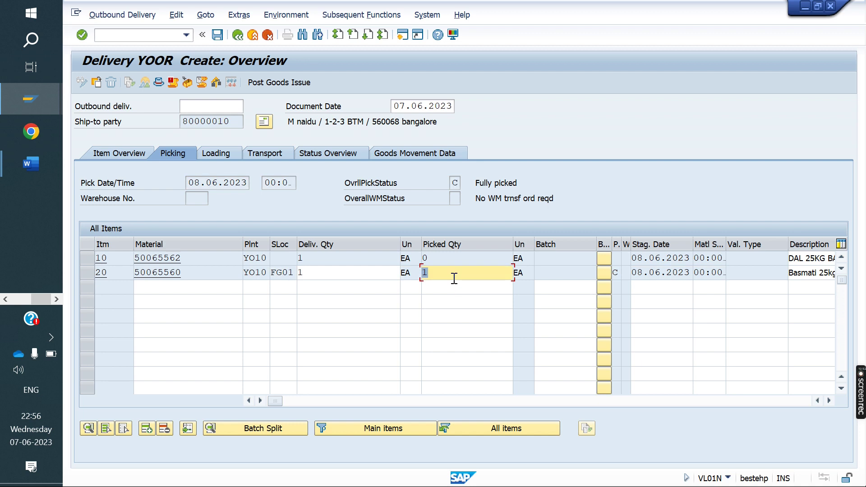
# Step: Compare the main item 10 with its substitute, item 20, in the delivery's picking overview
pyautogui.click(88, 259)
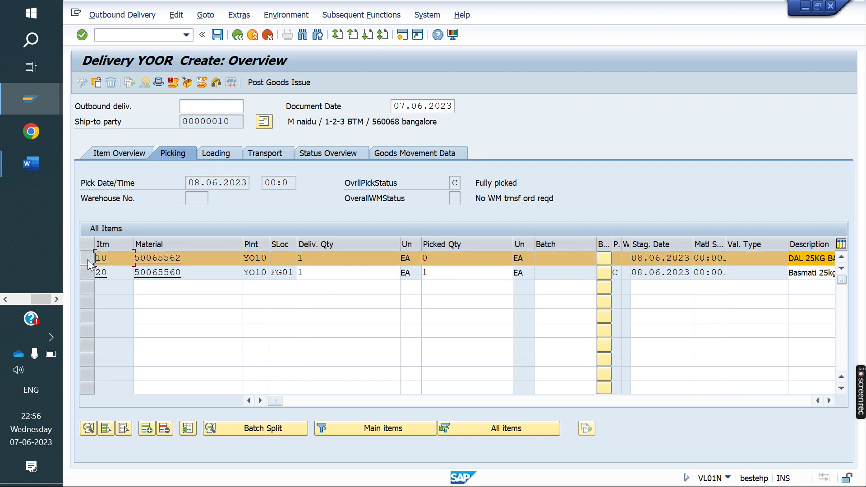
pyautogui.click(87, 276)
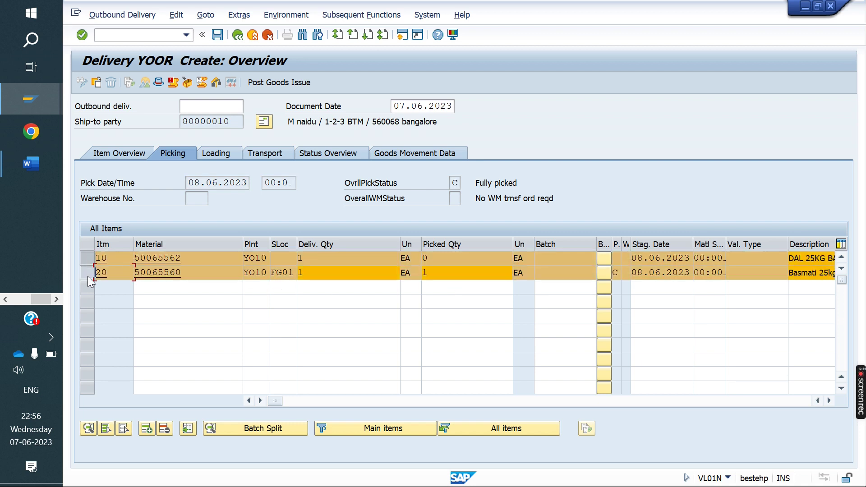
pyautogui.click(84, 256)
pyautogui.click(83, 270)
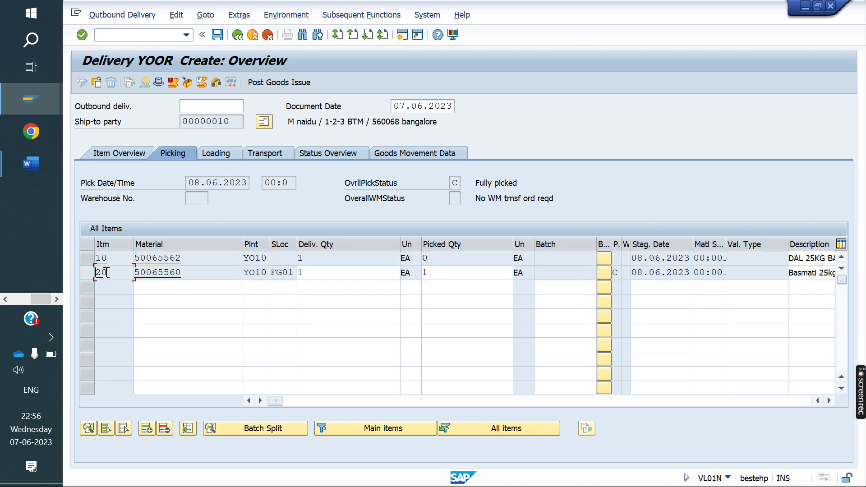
pyautogui.moveTo(199, 258); pyautogui.dragTo(118, 273)
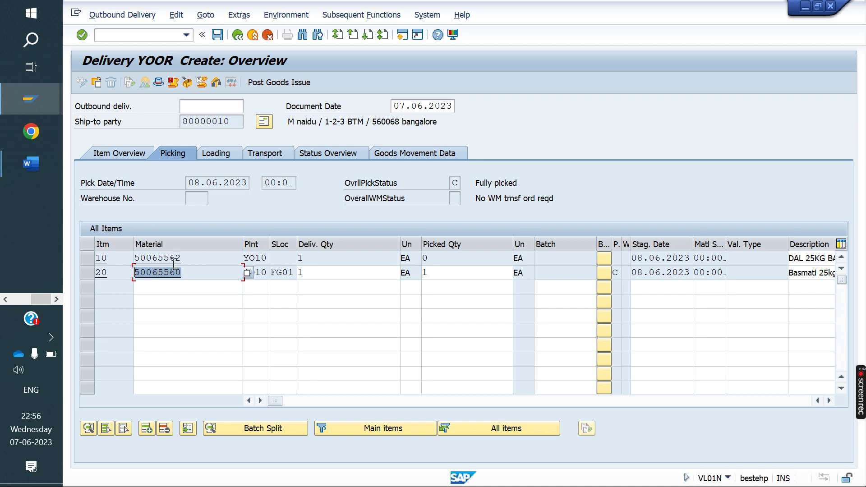
pyautogui.click(196, 260)
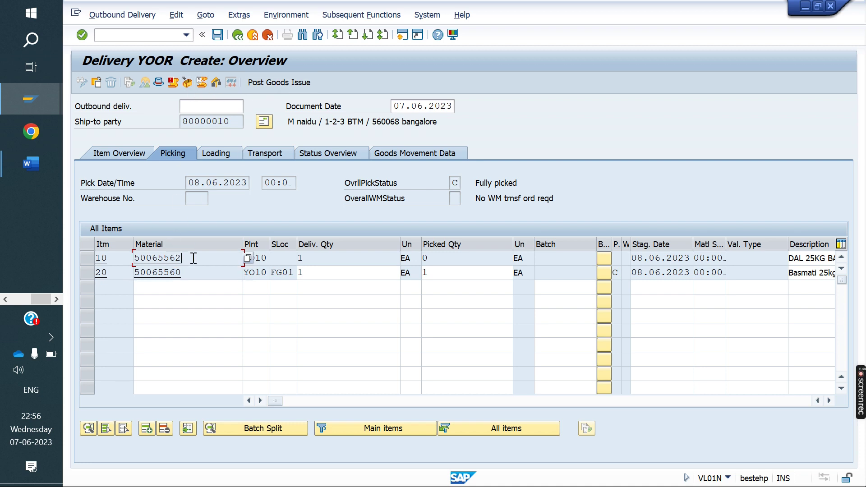
pyautogui.moveTo(193, 258); pyautogui.dragTo(79, 252)
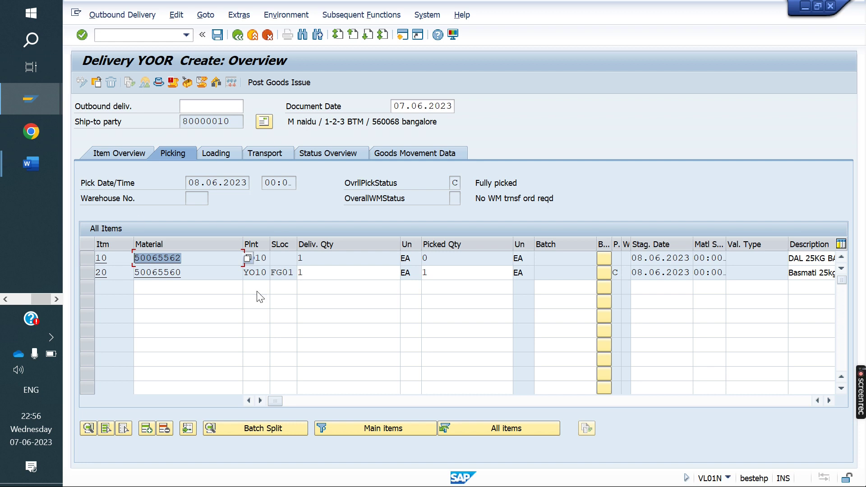
# Step: Switch to the substitution reasons session and review the outcome setting of reason ZYZY
pyautogui.moveTo(38, 98)
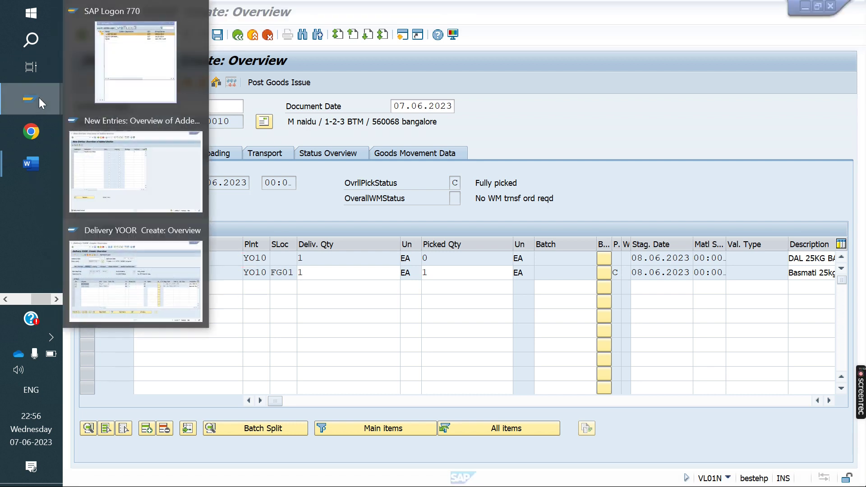
pyautogui.click(151, 163)
pyautogui.doubleClick(456, 121)
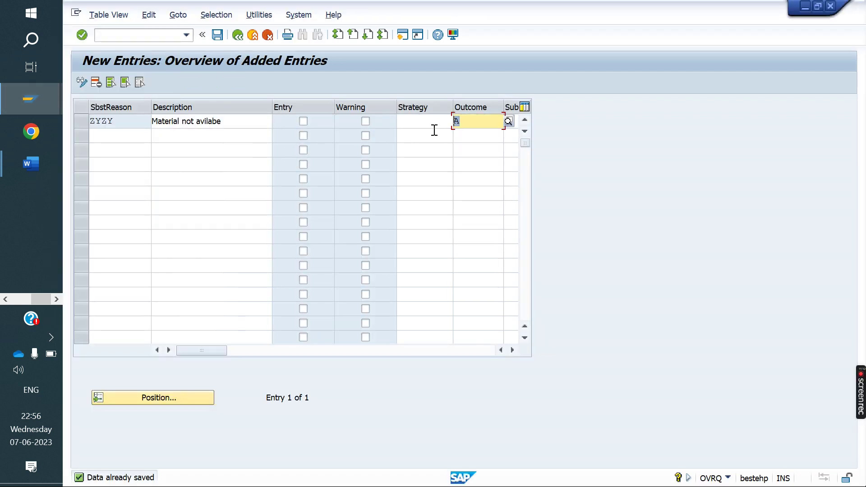
pyautogui.moveTo(27, 163)
pyautogui.moveTo(27, 97)
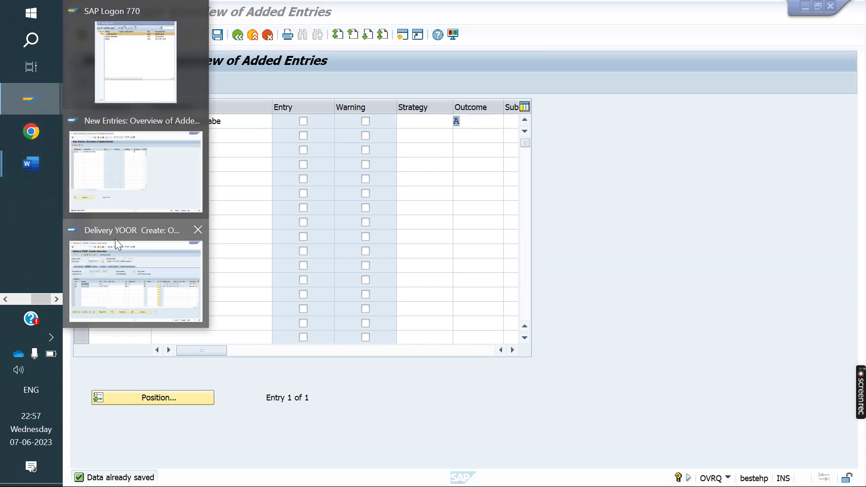
# Step: Return to the delivery session and post goods issue for the outbound delivery
pyautogui.click(115, 239)
pyautogui.click(293, 86)
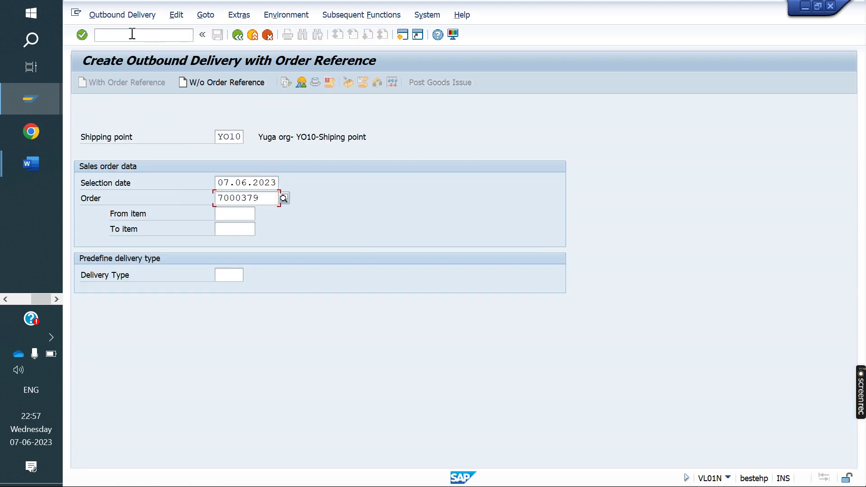
# Step: Open transaction VF01, create the billing document for the delivery and save it
pyautogui.click(132, 34)
pyautogui.write('/N')
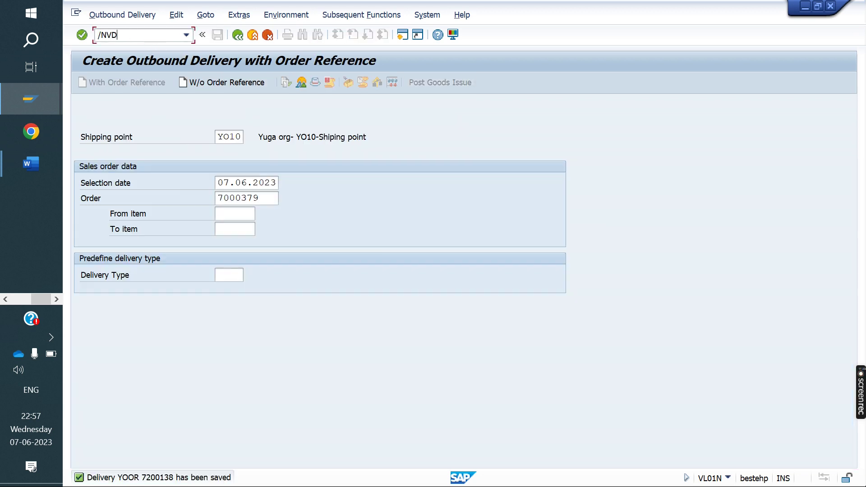
pyautogui.write('VF01')
pyautogui.press('Return')
pyautogui.press('Return')
pyautogui.click(218, 37)
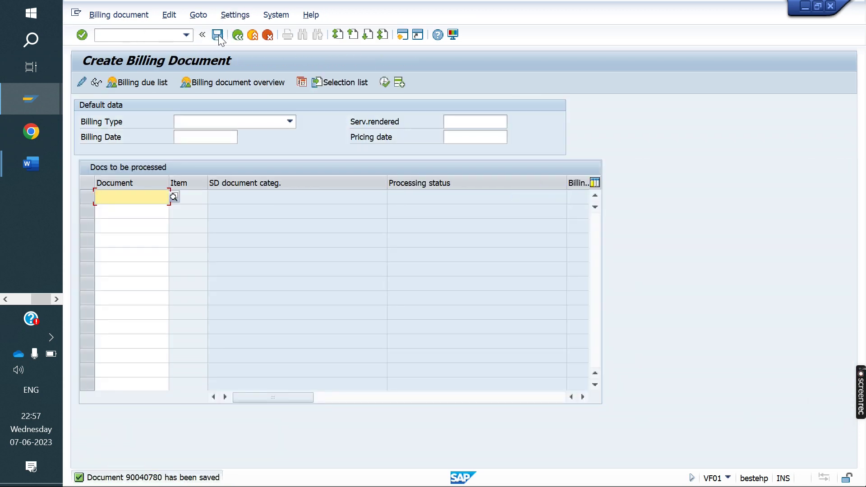
# Step: In the substitution reasons session, set the outcome of reason ZYZY to B and save the entry
pyautogui.moveTo(41, 96)
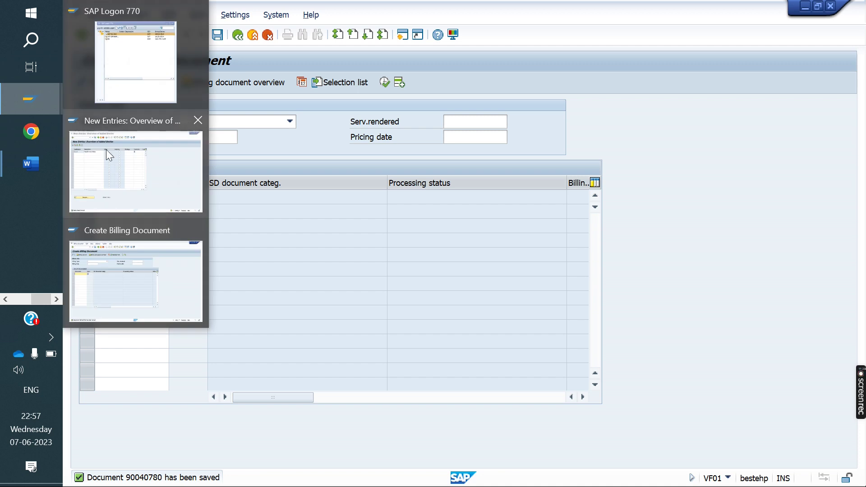
pyautogui.click(146, 171)
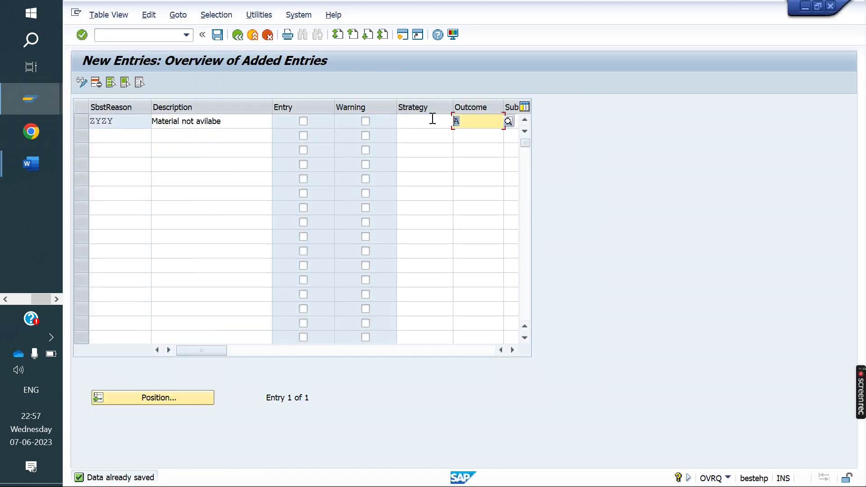
pyautogui.click(508, 121)
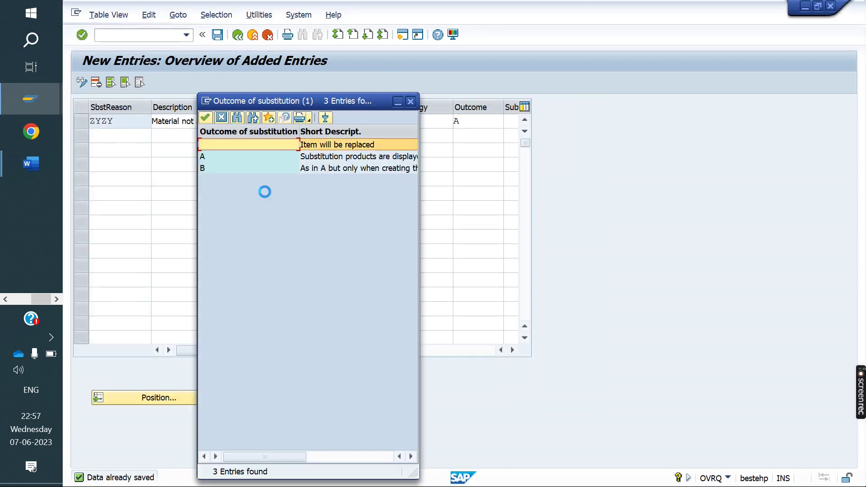
pyautogui.doubleClick(336, 169)
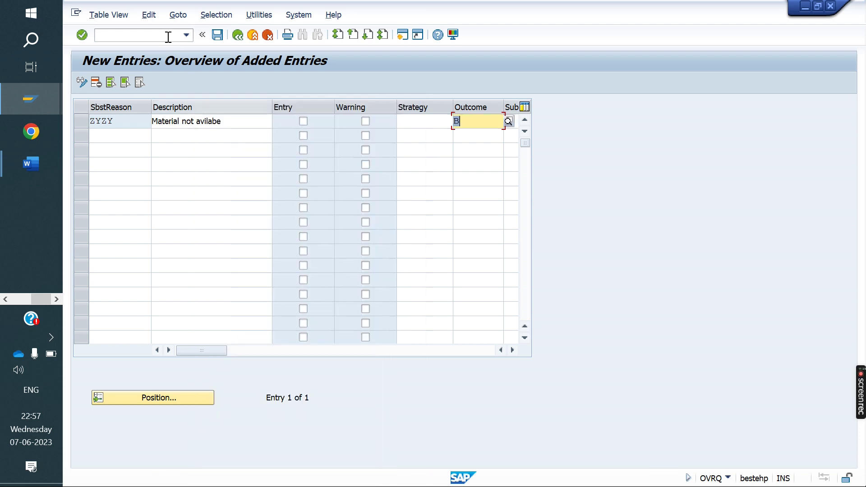
pyautogui.click(218, 35)
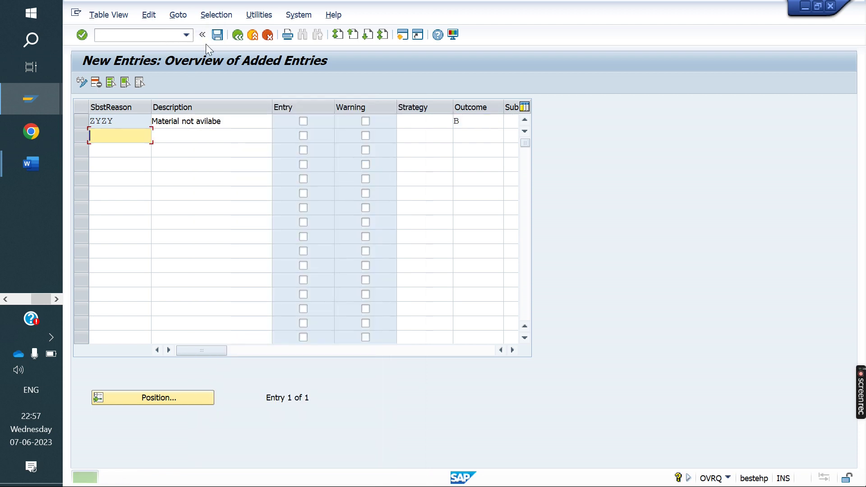
# Step: Switch to the Material determination document in Word and compare the item usages for header pricing and item pricing
pyautogui.moveTo(28, 168)
pyautogui.click(123, 239)
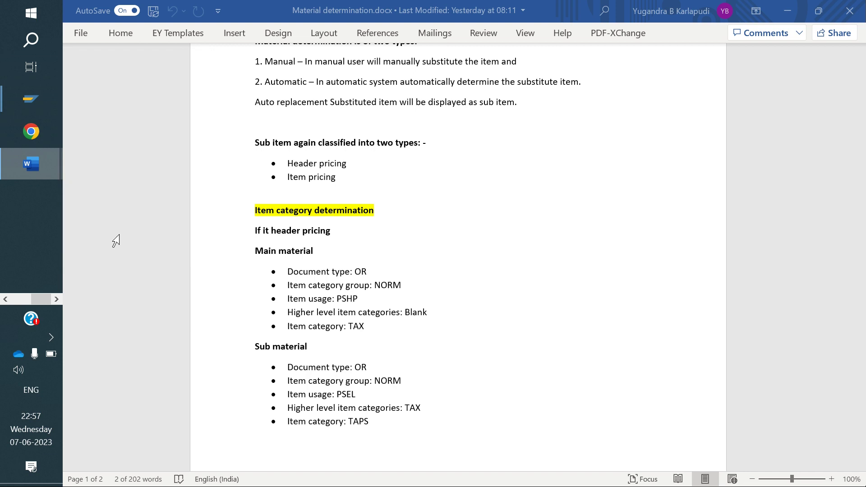
pyautogui.scroll(-10, 303, 310)
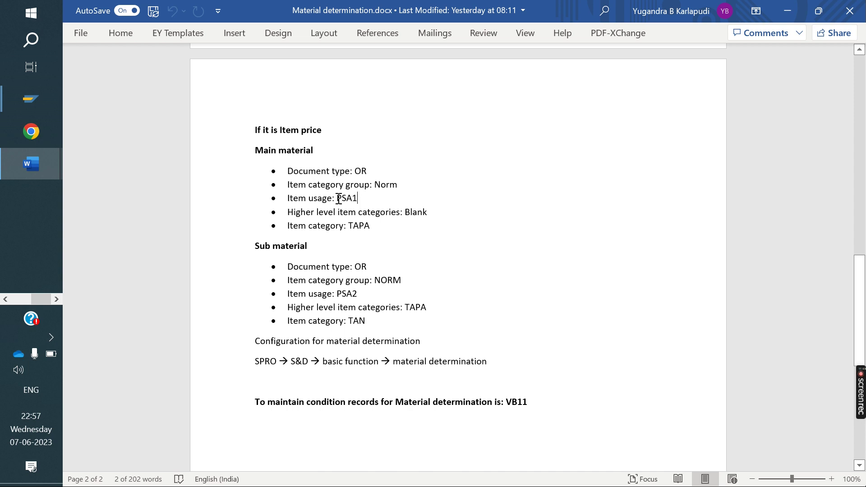
pyautogui.moveTo(338, 198); pyautogui.dragTo(288, 199)
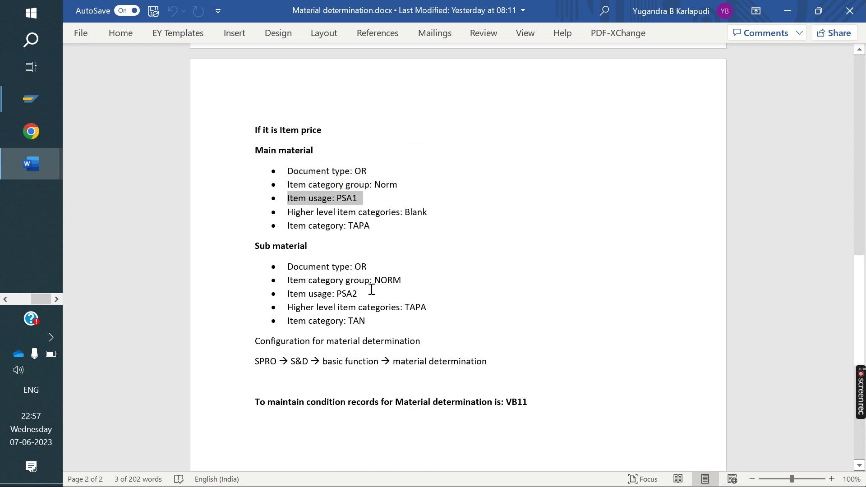
pyautogui.moveTo(366, 294); pyautogui.dragTo(289, 294)
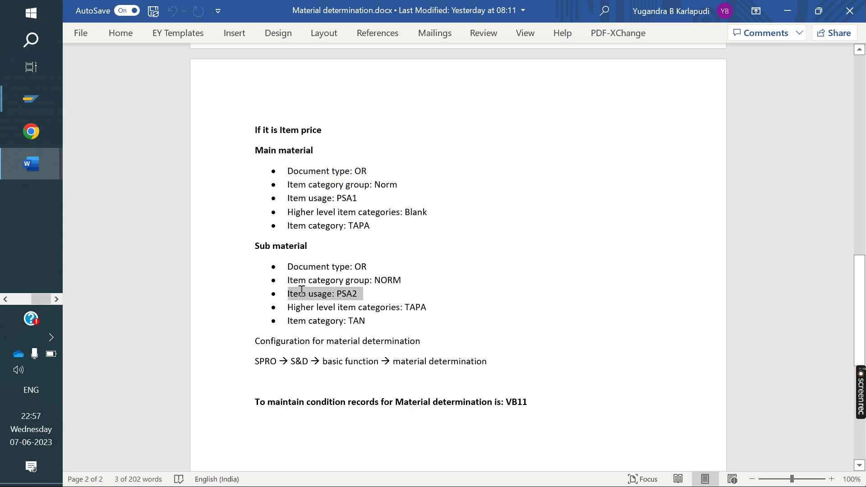
pyautogui.click(495, 166)
pyautogui.scroll(8, 494, 166)
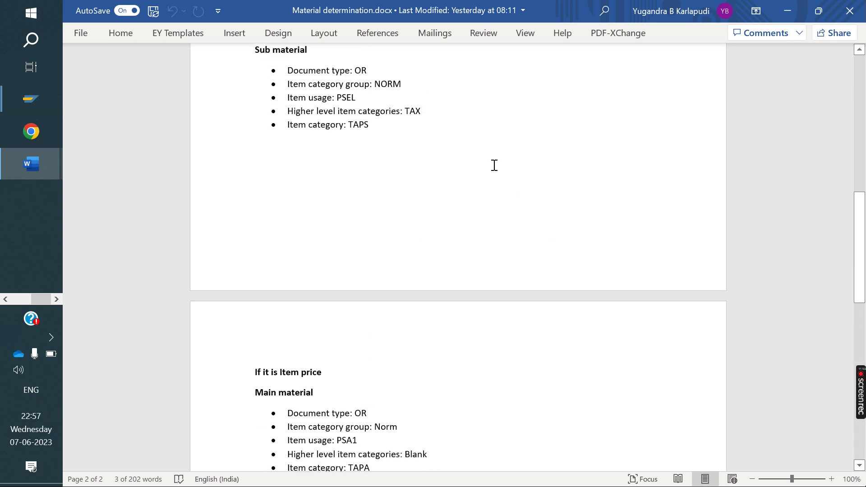
pyautogui.tripleClick(324, 136)
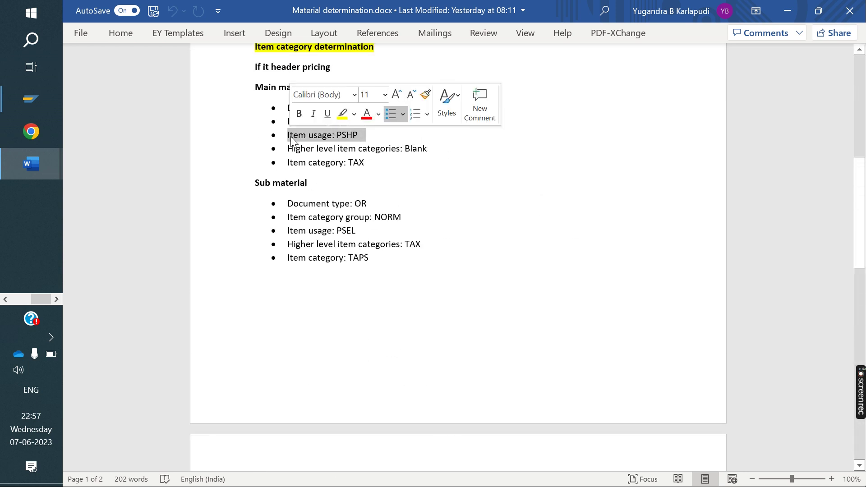
pyautogui.moveTo(362, 232); pyautogui.dragTo(352, 232)
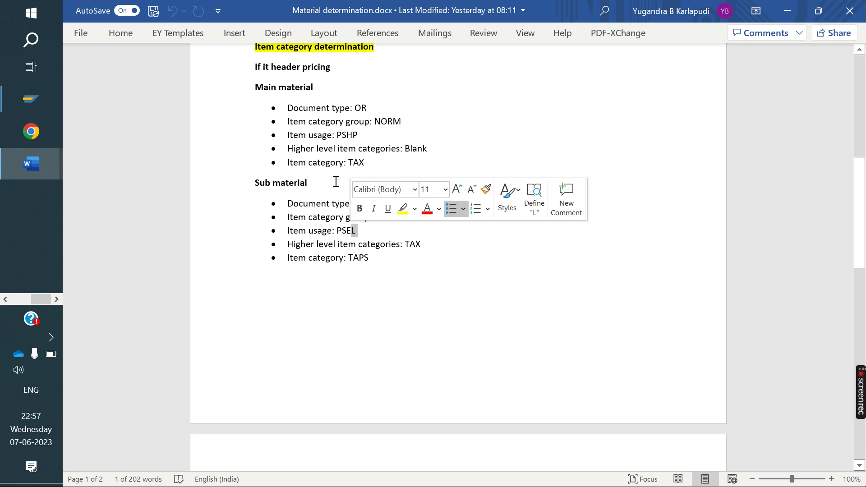
pyautogui.tripleClick(324, 136)
pyautogui.scroll(-5, 335, 286)
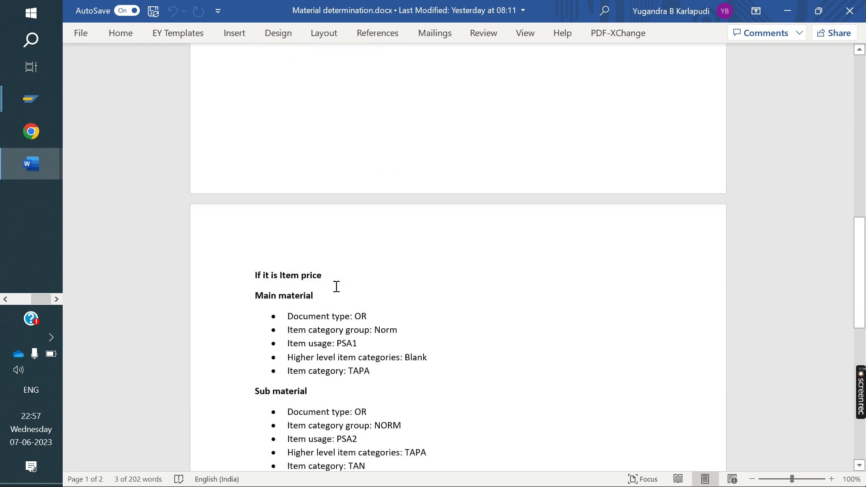
# Step: Return to the substitution reasons session in SAP and check the outcome value of reason ZYZY
pyautogui.moveTo(33, 97)
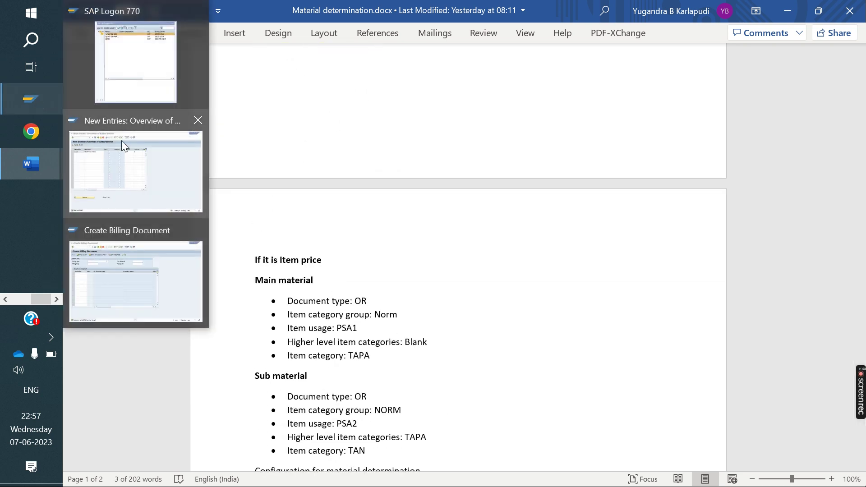
pyautogui.click(131, 140)
pyautogui.click(481, 121)
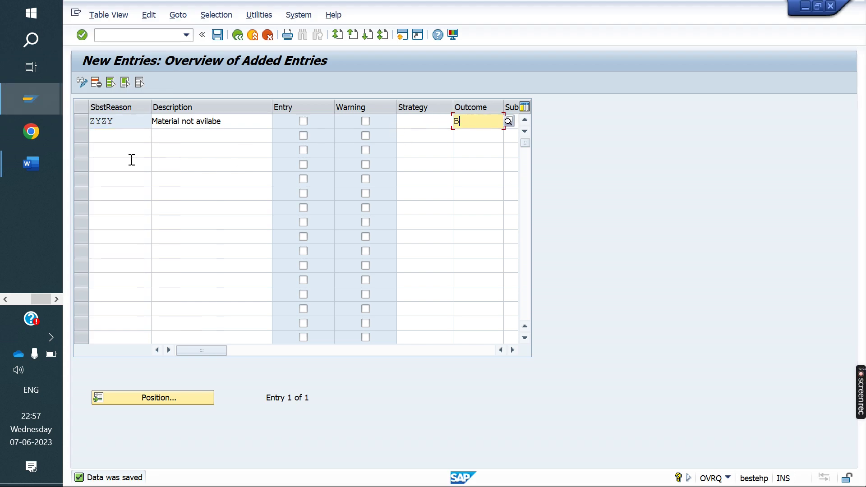
# Step: Switch to the billing document session and open transaction VOV4 for item category assignment
pyautogui.click(26, 101)
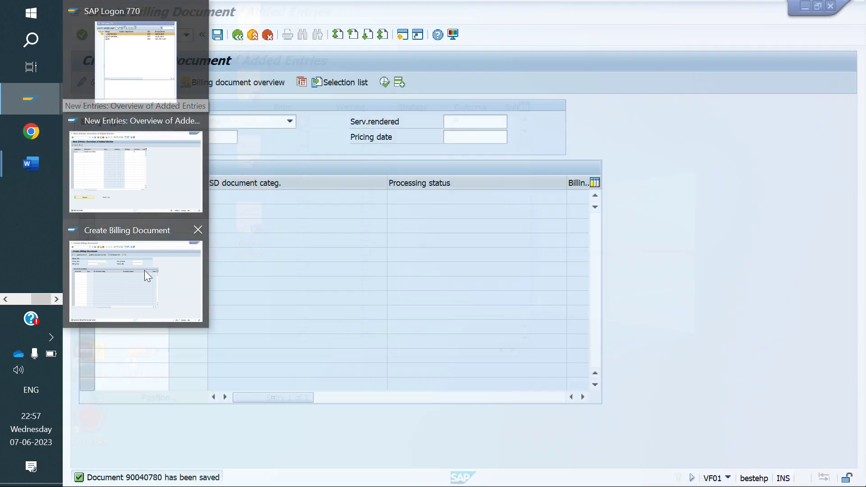
pyautogui.click(144, 270)
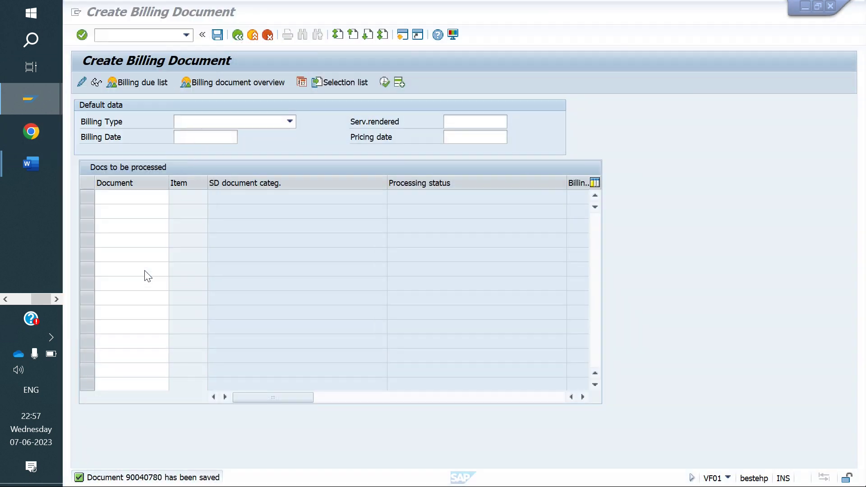
pyautogui.click(132, 33)
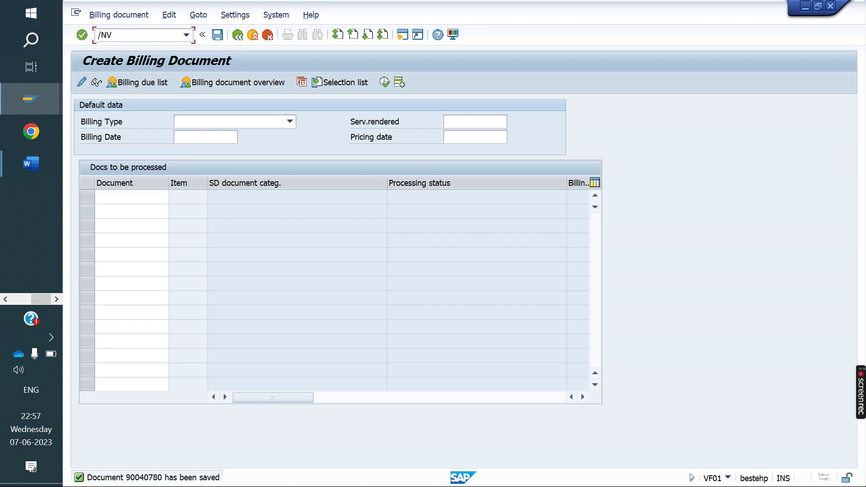
pyautogui.write('/NVOV4')
pyautogui.press('Return')
# Step: Position the item category assignments at sales document type YOOR, item category group NORM and item usage PSA1
pyautogui.click(166, 458)
pyautogui.write('YOOR')
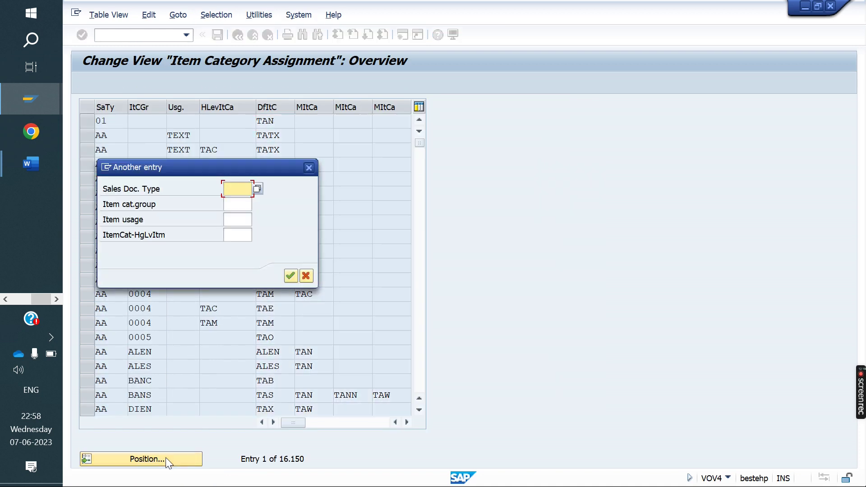
pyautogui.press('Tab')
pyautogui.write('NORM')
pyautogui.press('Tab')
pyautogui.write('PA')
pyautogui.press('BackSpace')
pyautogui.write('SA1')
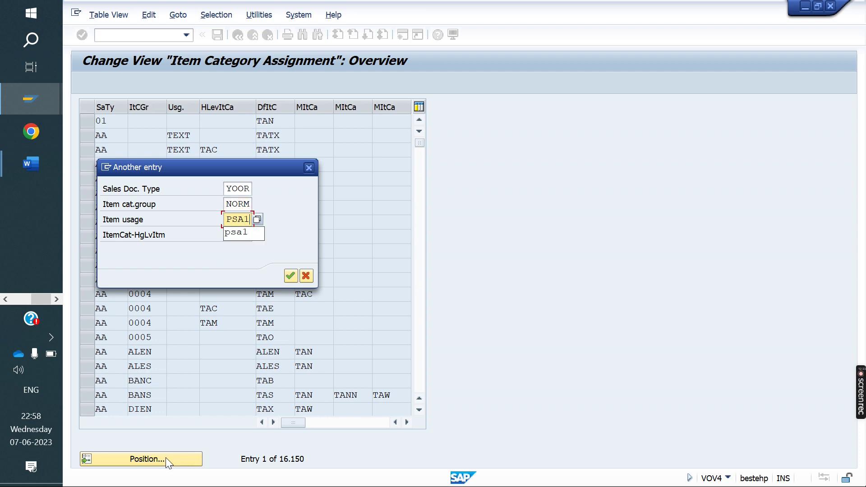
pyautogui.press('Return')
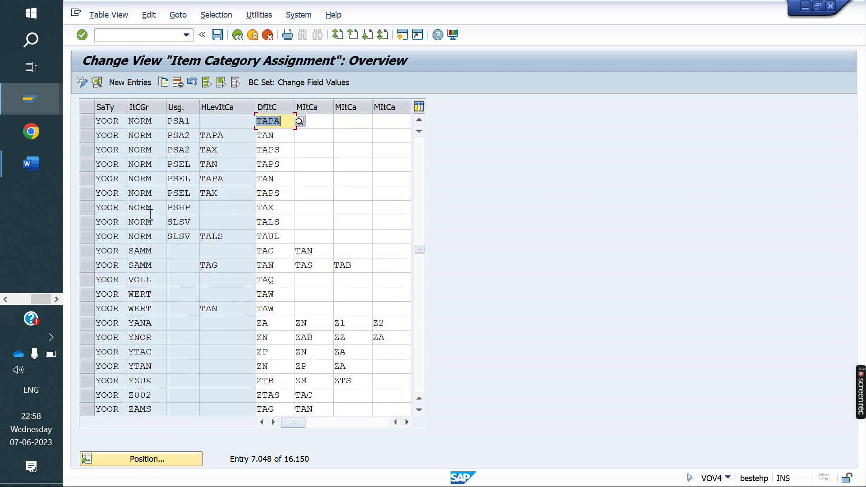
# Step: Mark the YOOR/NORM assignments for PSA1 and for PSA2 with higher-level TAPA, check their default item categories and save
pyautogui.click(88, 164)
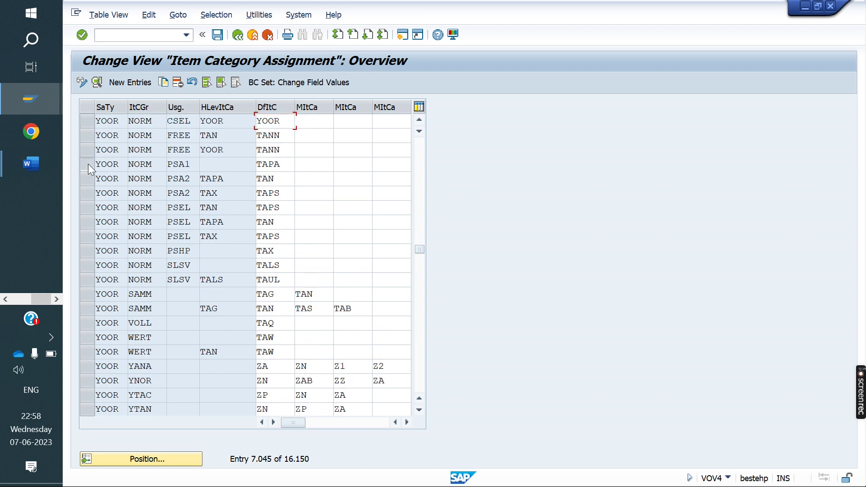
pyautogui.click(87, 179)
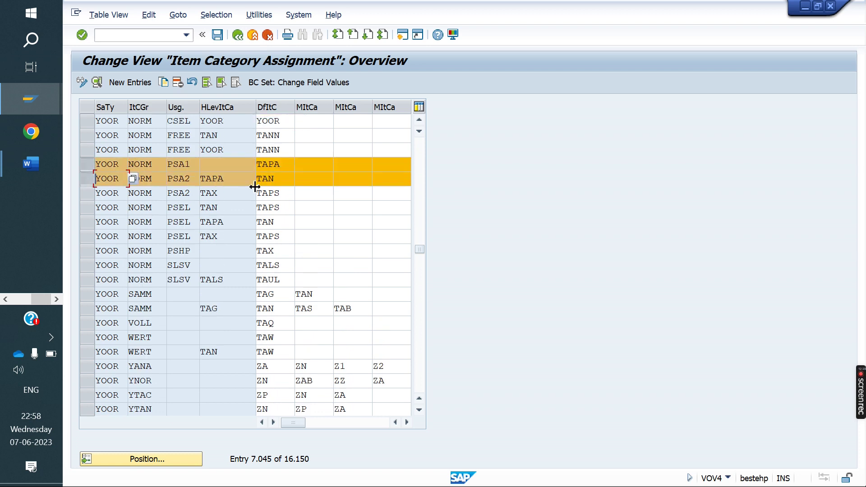
pyautogui.click(282, 179)
pyautogui.moveTo(286, 163); pyautogui.dragTo(262, 165)
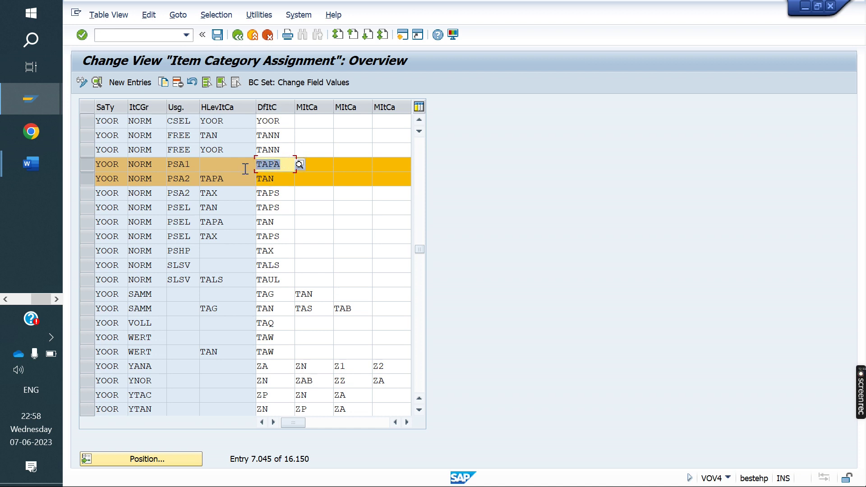
pyautogui.moveTo(282, 182); pyautogui.dragTo(252, 181)
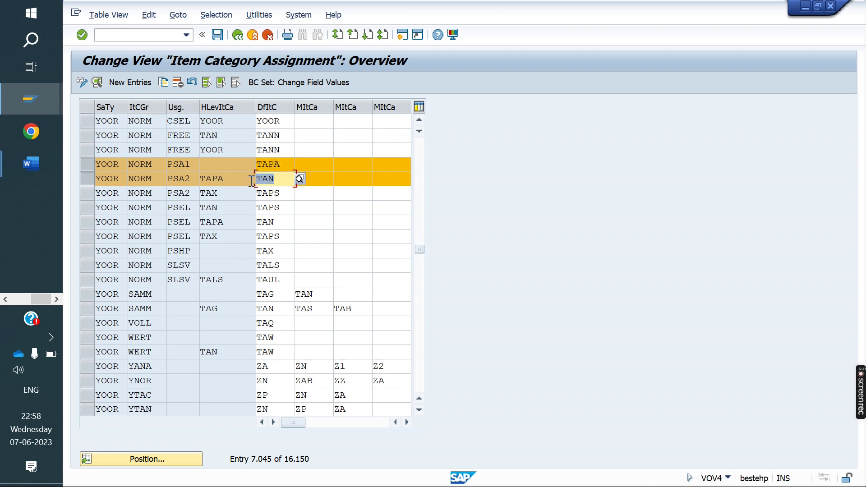
pyautogui.click(217, 35)
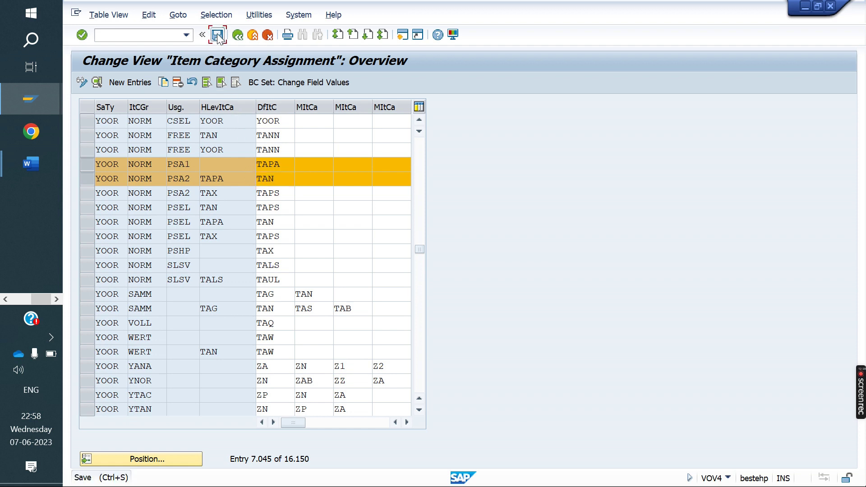
# Step: Open transaction VA01, start a YOOR order for YO10/YD/YR and enter the customer's number as sold-to party
pyautogui.click(170, 36)
pyautogui.write('/')
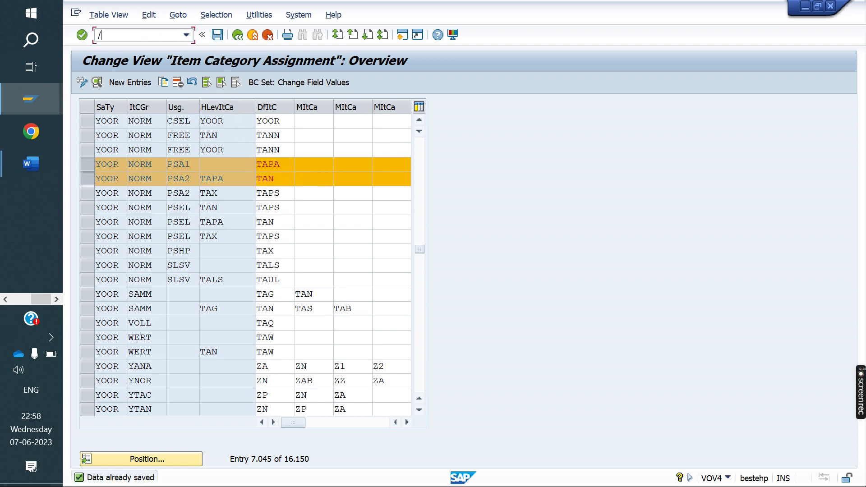
pyautogui.write('NVA01')
pyautogui.press('Return')
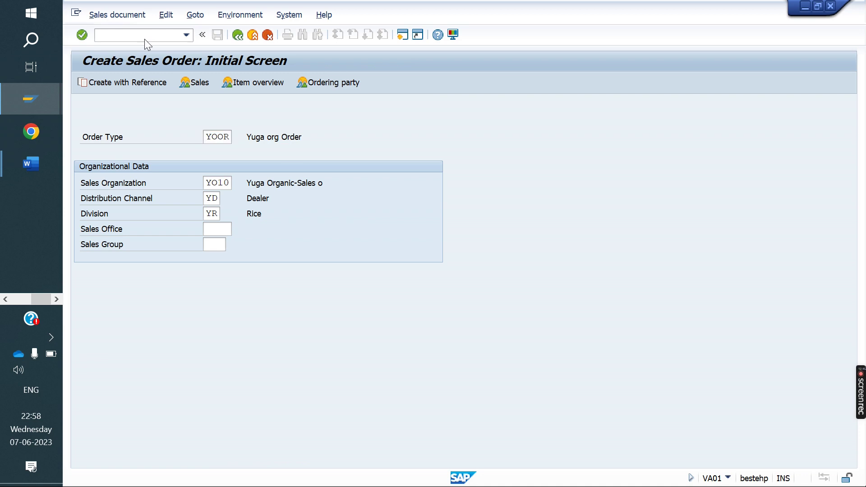
pyautogui.press('Return')
pyautogui.press('Down')
pyautogui.press('Return')
pyautogui.press('Return')
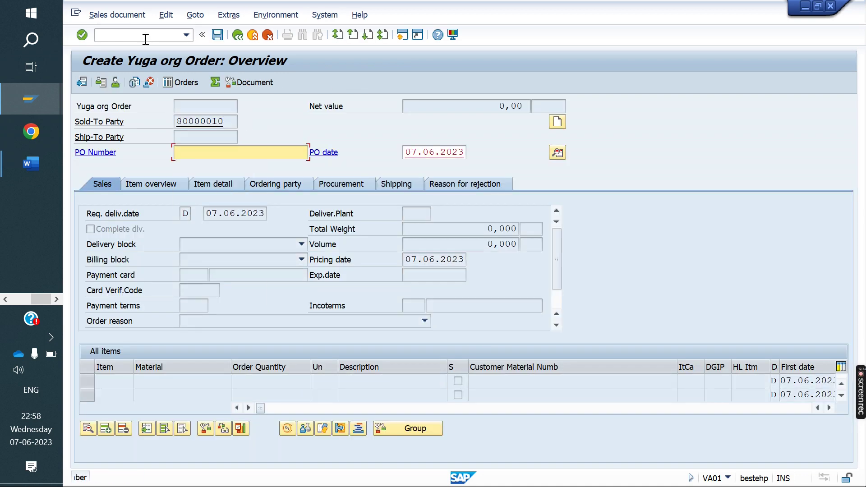
# Step: Enter the customer's PO number and add material 50065562 with an order quantity of 1
pyautogui.press('Down')
pyautogui.press('Return')
pyautogui.press('Return')
pyautogui.press('Down')
pyautogui.press('Down')
pyautogui.press('Return')
pyautogui.press('Return')
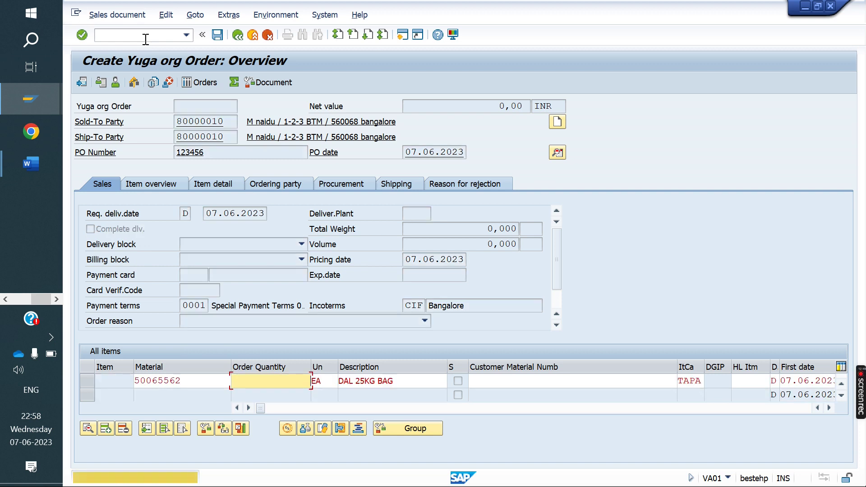
pyautogui.press('Down')
pyautogui.press('Return')
pyautogui.press('Return')
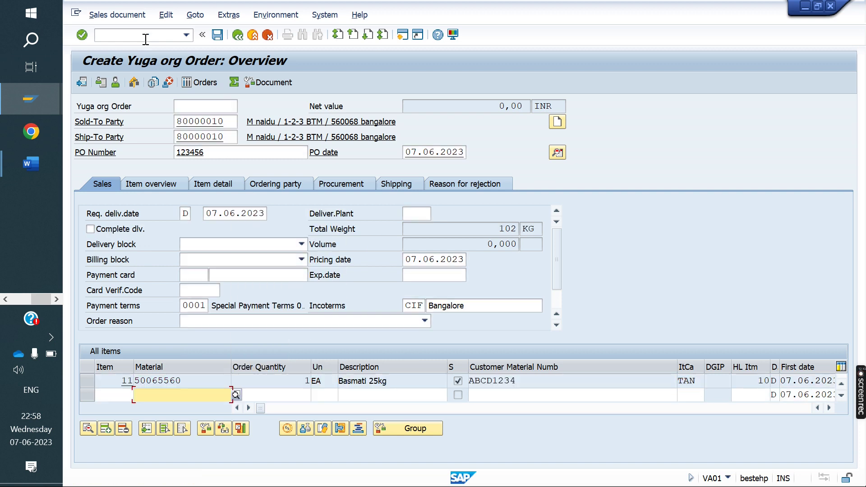
# Step: Show the order's item overview and check the item categories of the main item and its substitute
pyautogui.click(161, 185)
pyautogui.scroll(1, 584, 333)
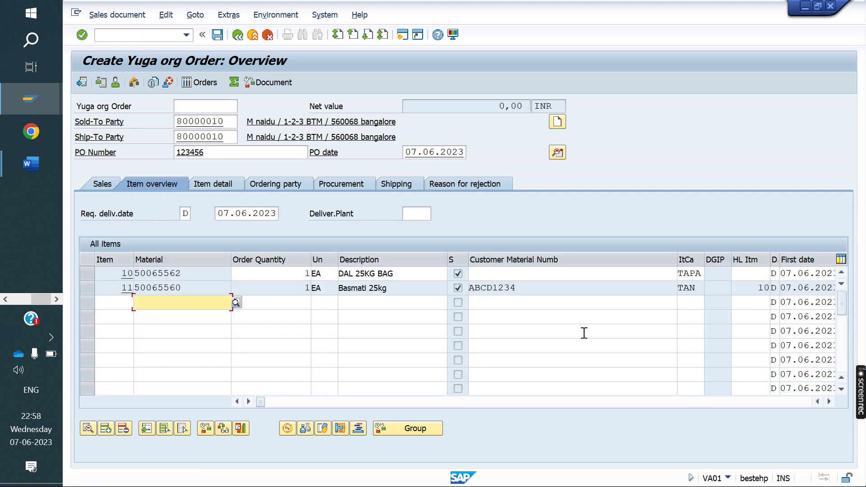
pyautogui.click(680, 276)
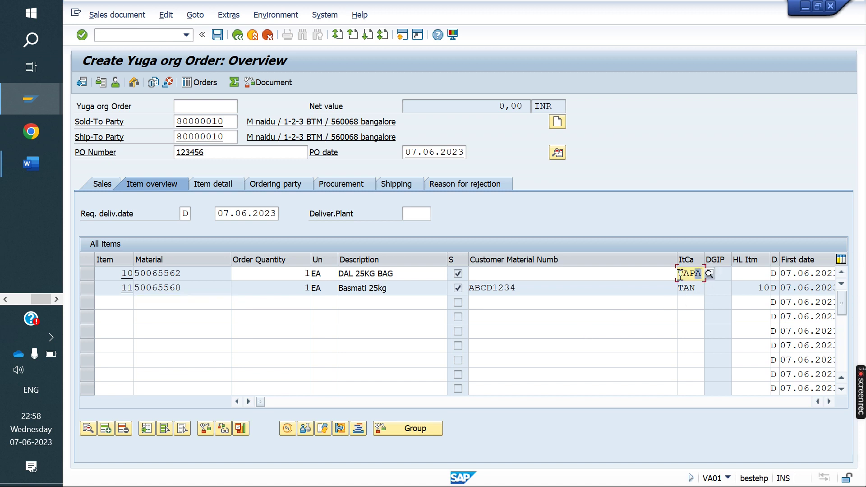
pyautogui.moveTo(697, 287); pyautogui.dragTo(668, 290)
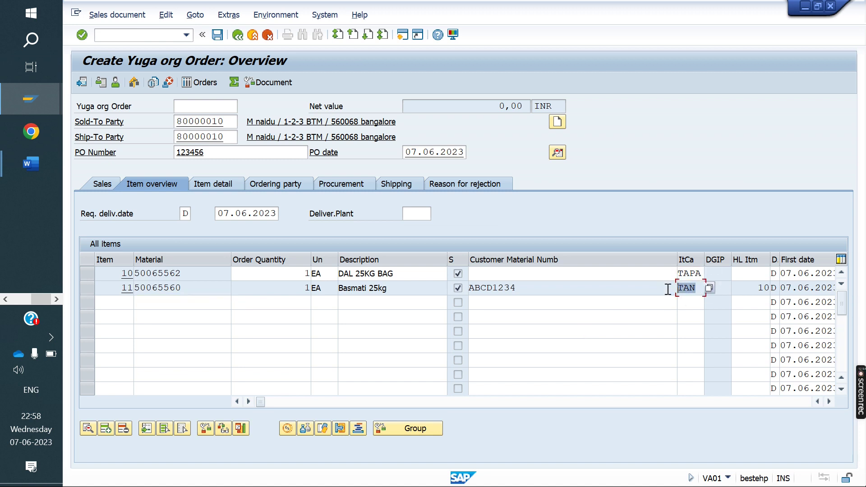
# Step: Check the pricing conditions of item 10, then add condition type YBAS with an amount of 10000 to item 11
pyautogui.doubleClick(210, 274)
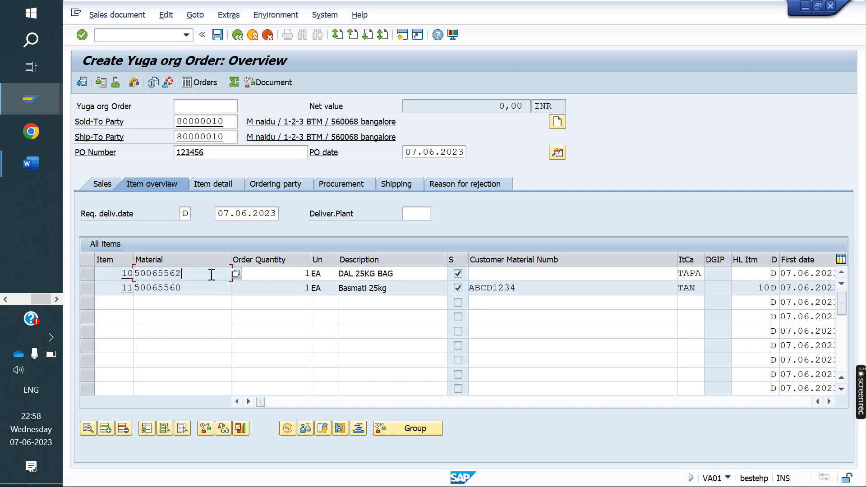
pyautogui.click(329, 153)
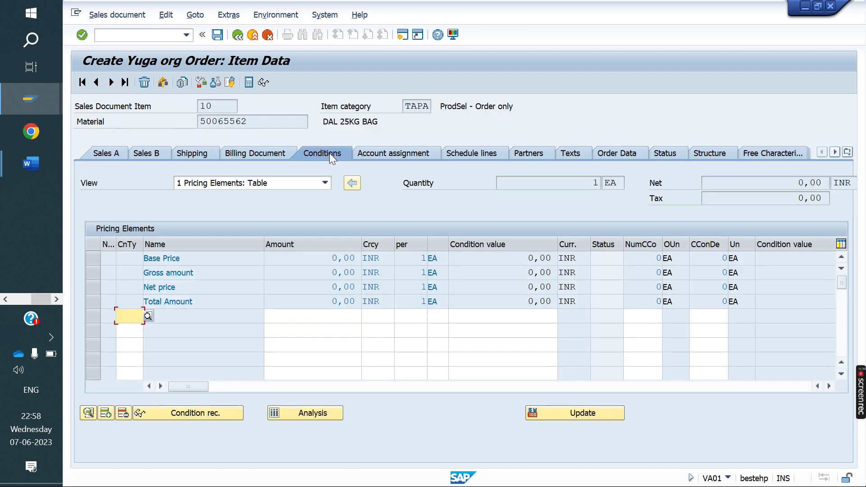
pyautogui.click(111, 82)
pyautogui.write('YBAS')
pyautogui.press('Tab')
pyautogui.press('Down')
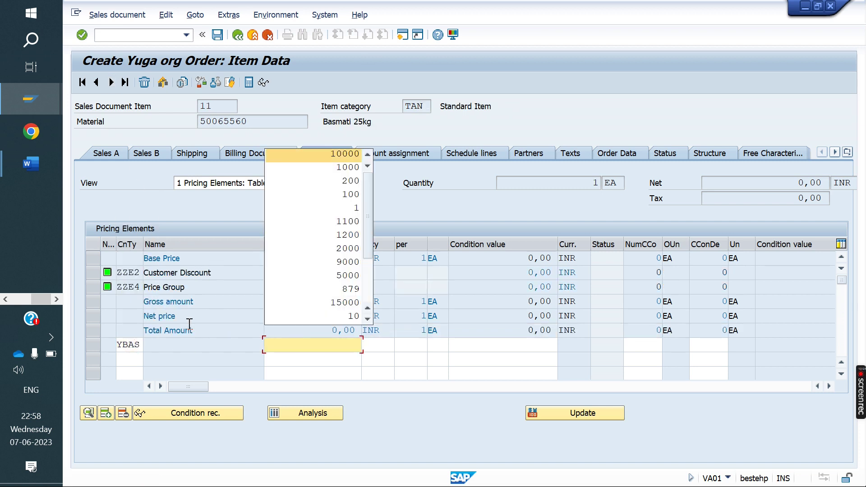
pyautogui.press('Return')
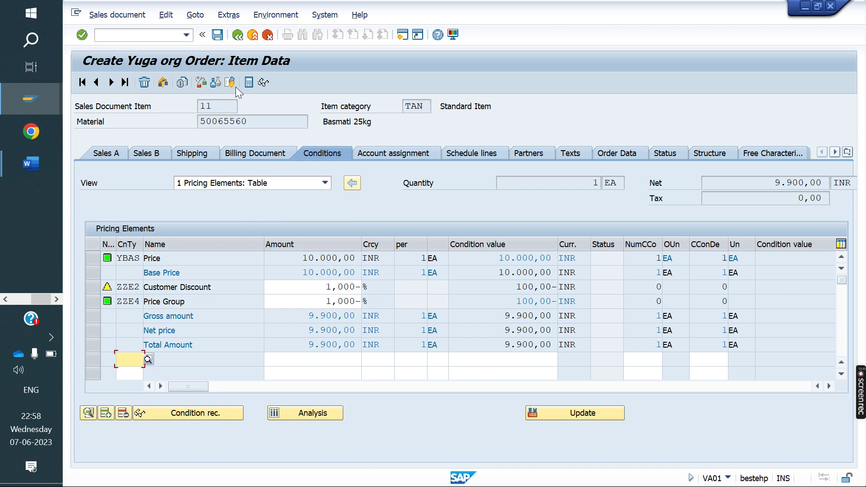
# Step: Return to the order overview and create the outbound delivery directly from the sales order
pyautogui.click(234, 38)
pyautogui.click(117, 14)
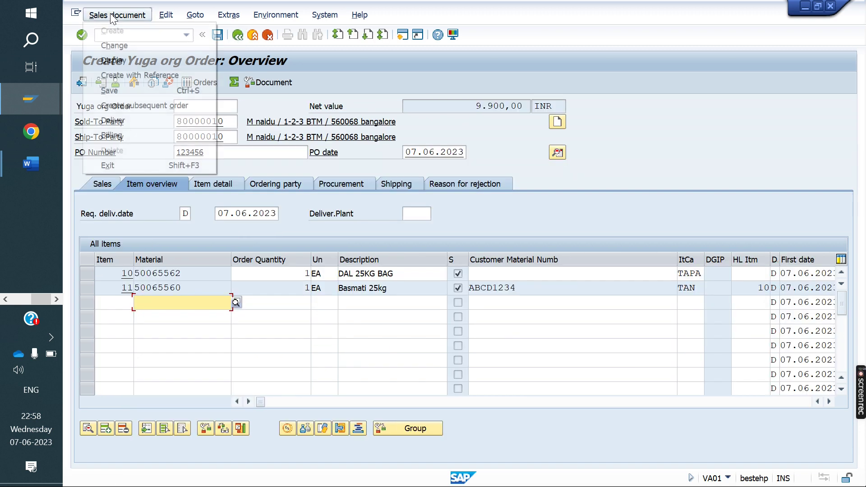
pyautogui.click(153, 121)
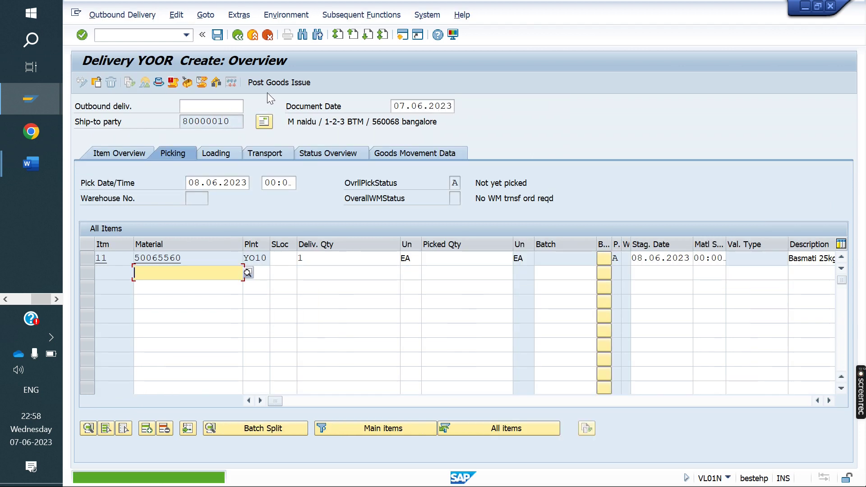
# Step: Set storage location FG01 and picked quantity 1 for delivery item 11 and post the goods issue
pyautogui.doubleClick(156, 261)
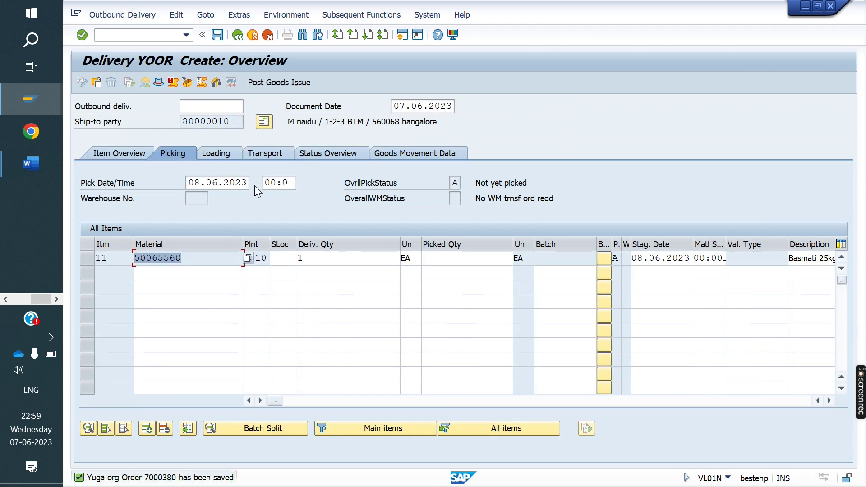
pyautogui.click(285, 259)
pyautogui.write('FG01')
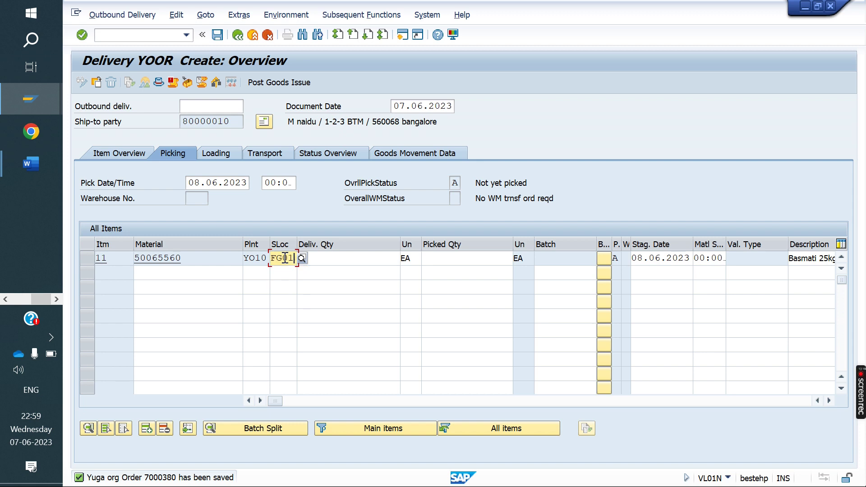
pyautogui.click(482, 258)
pyautogui.write('1')
pyautogui.press('Return')
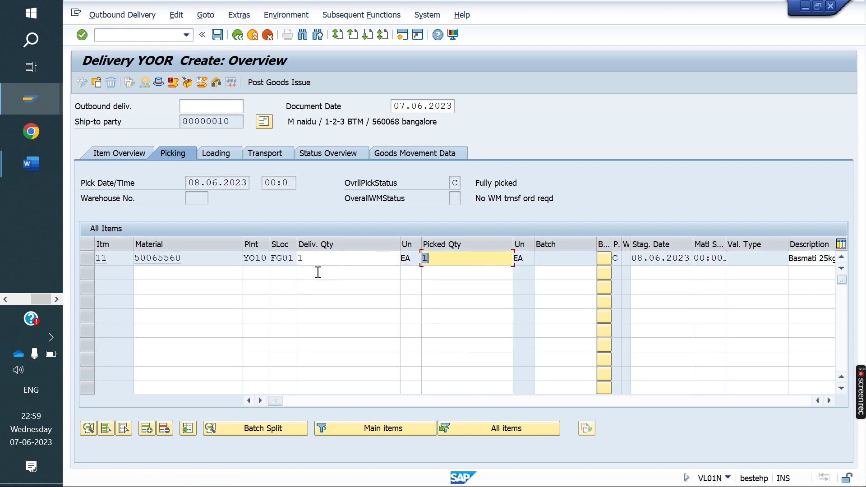
pyautogui.click(277, 83)
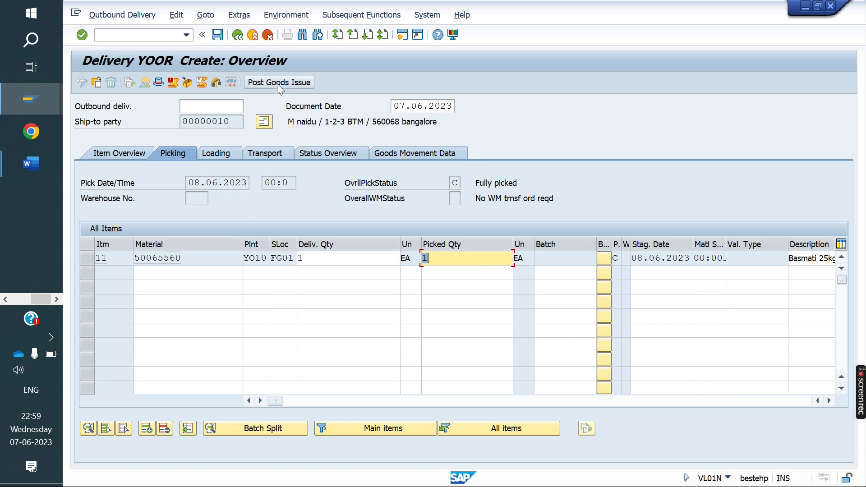
# Step: Open transaction VF01, create the invoice for the new delivery and save it
pyautogui.click(131, 36)
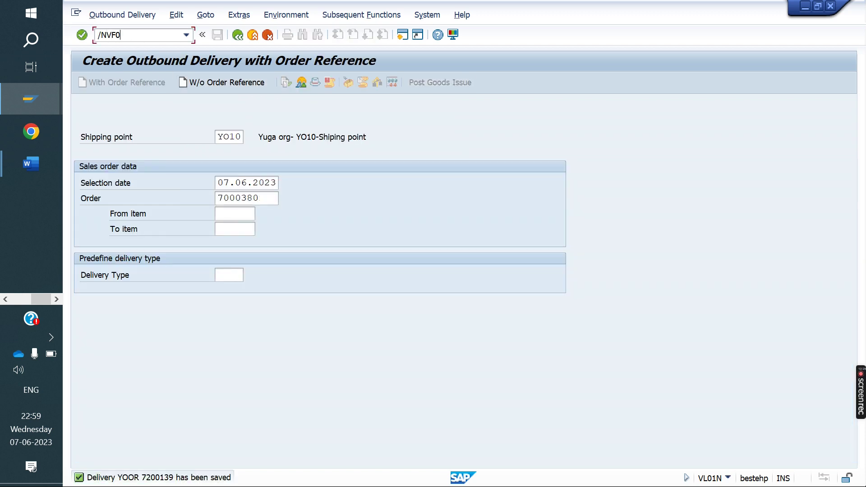
pyautogui.write('/NVF01')
pyautogui.press('Return')
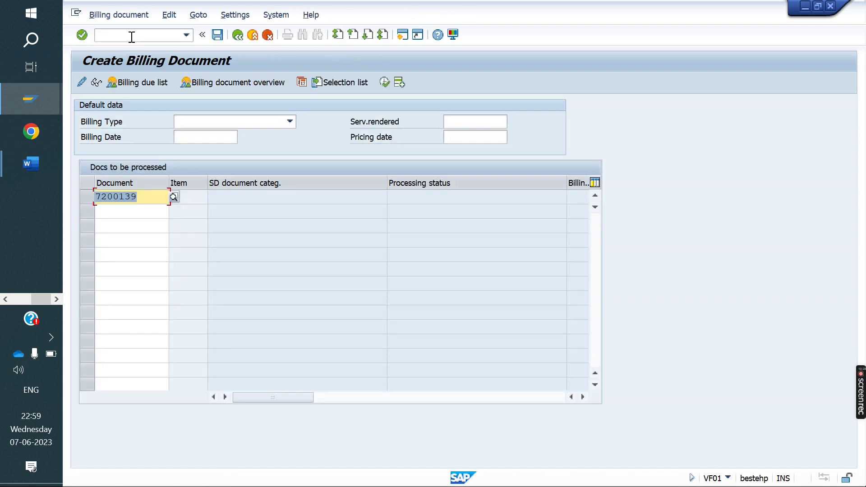
pyautogui.press('Return')
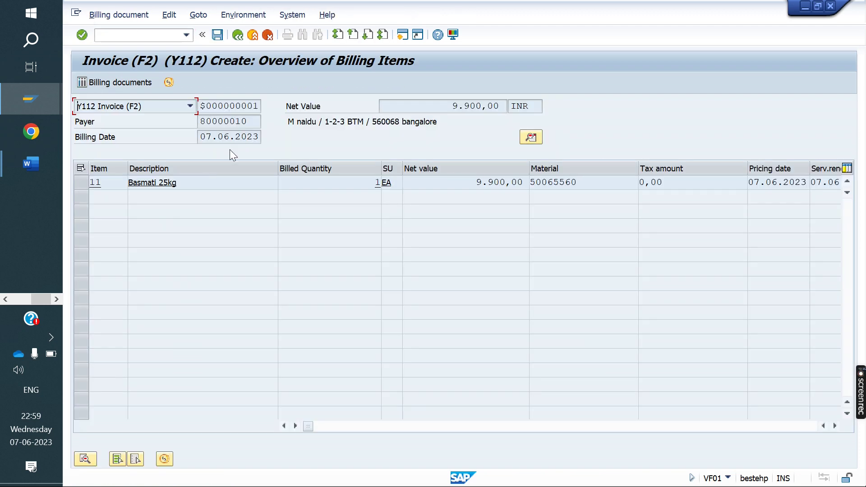
pyautogui.click(217, 36)
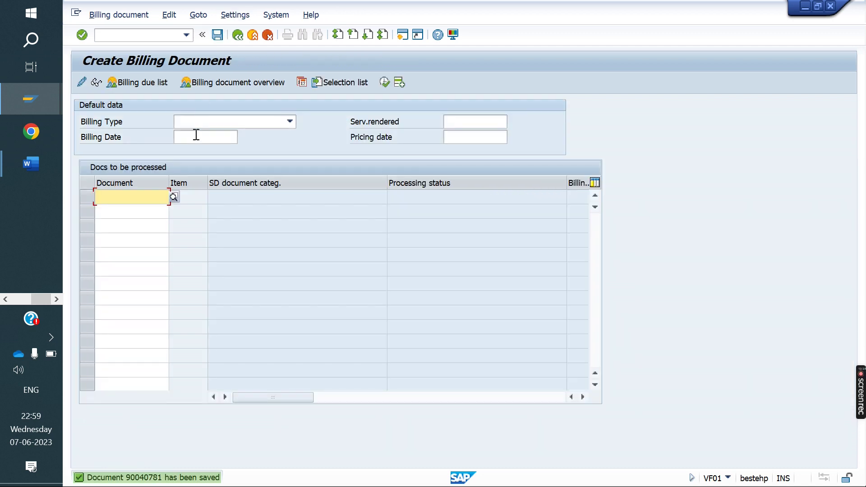
# Step: Switch to Word, review the Material determination document back to its title and bring up the WELCOME TO YOU document
pyautogui.moveTo(31, 156)
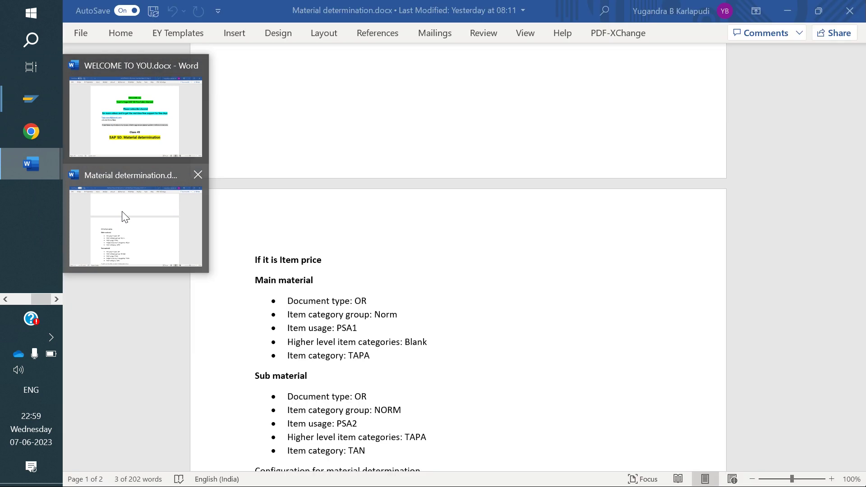
pyautogui.click(123, 212)
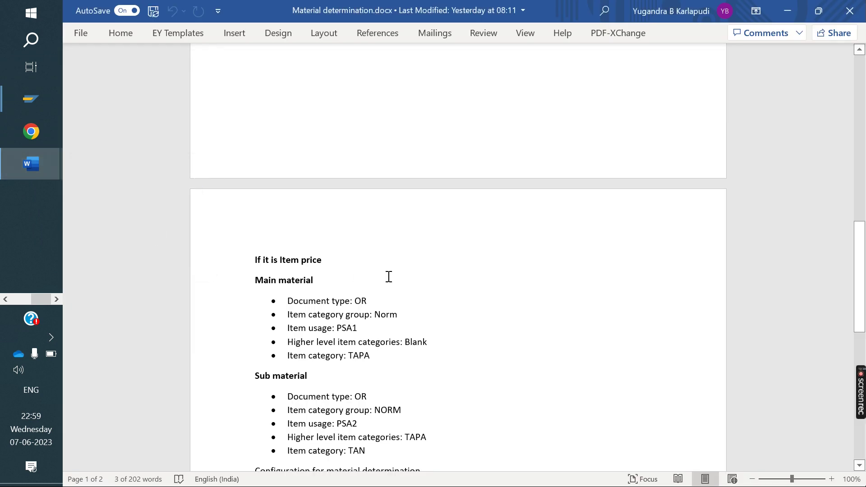
pyautogui.scroll(15, 389, 276)
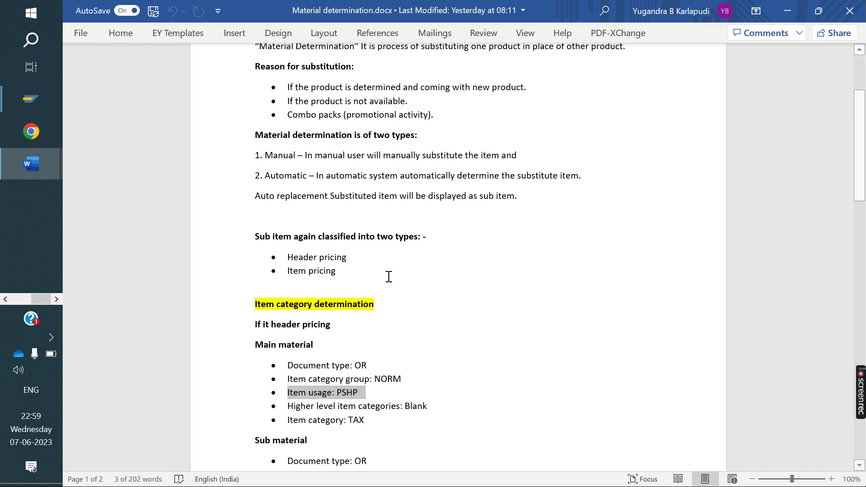
pyautogui.scroll(5, 389, 277)
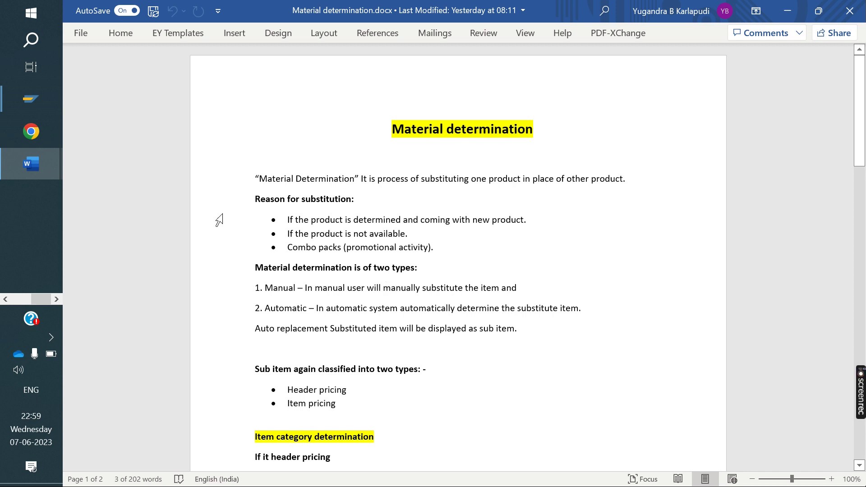
pyautogui.moveTo(30, 164)
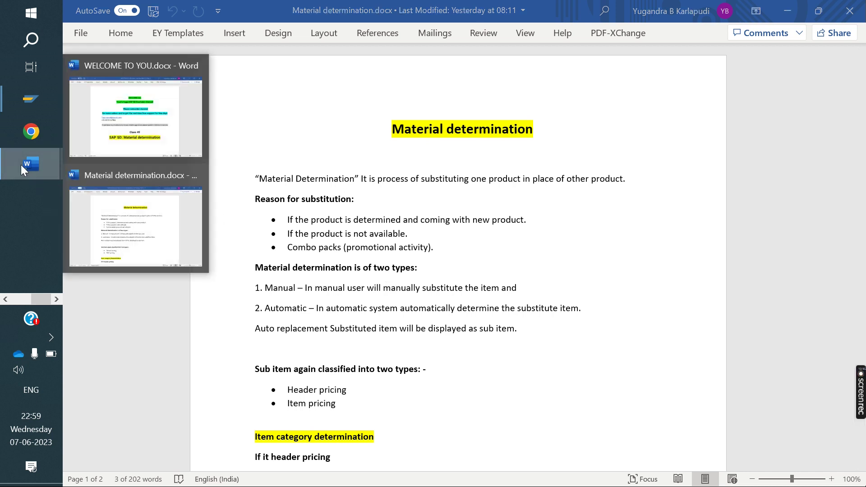
pyautogui.click(142, 121)
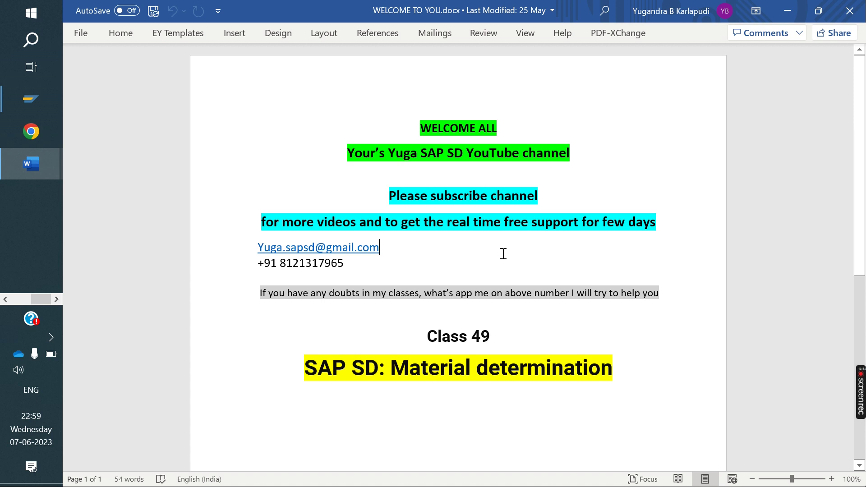